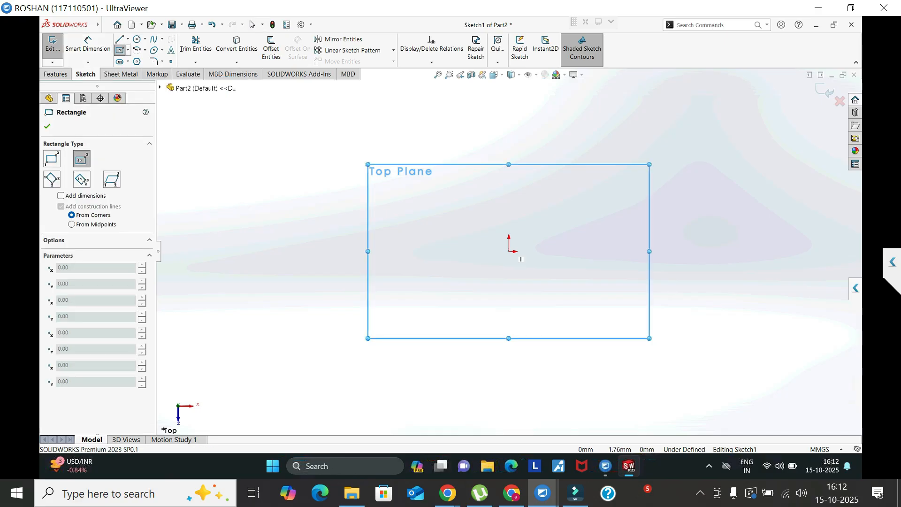
Sketch a center rectangle about 215 by 119 mm on the origin and turn it into a 1 mm thick base flange.
click(509, 250)
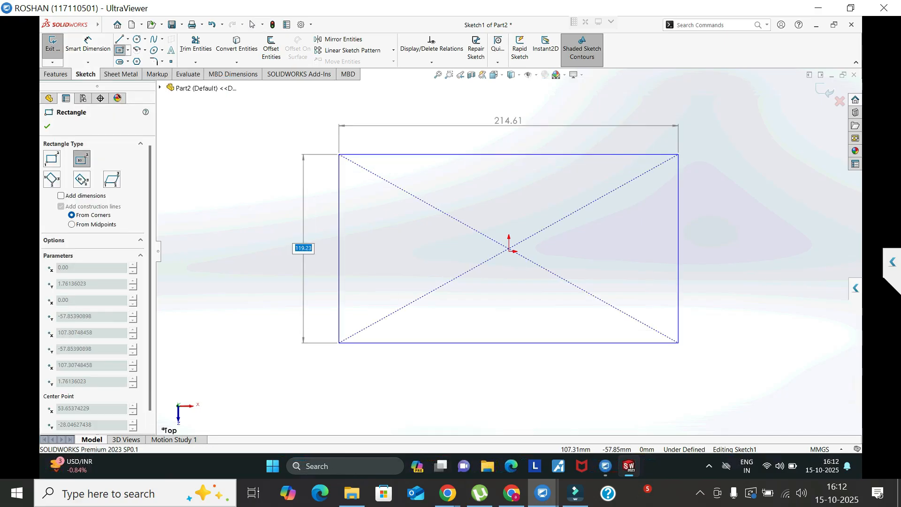
click(678, 343)
click(121, 74)
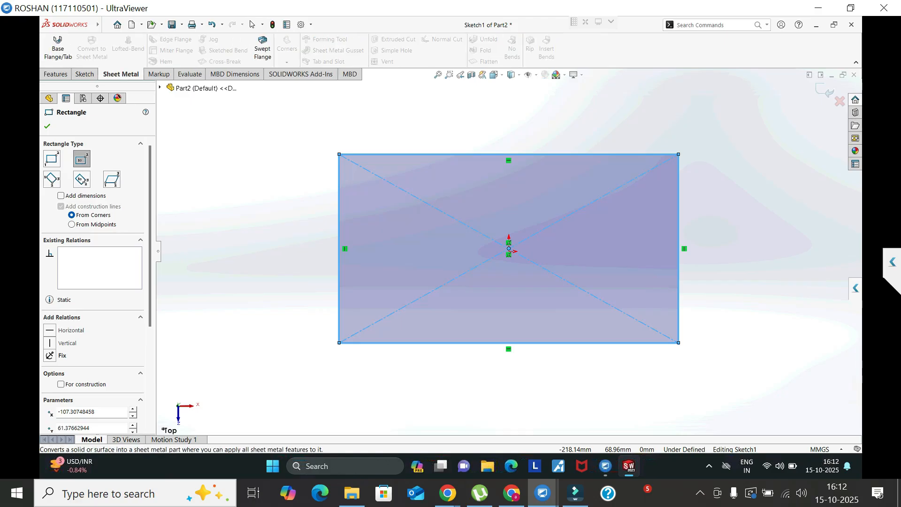
click(58, 47)
click(46, 126)
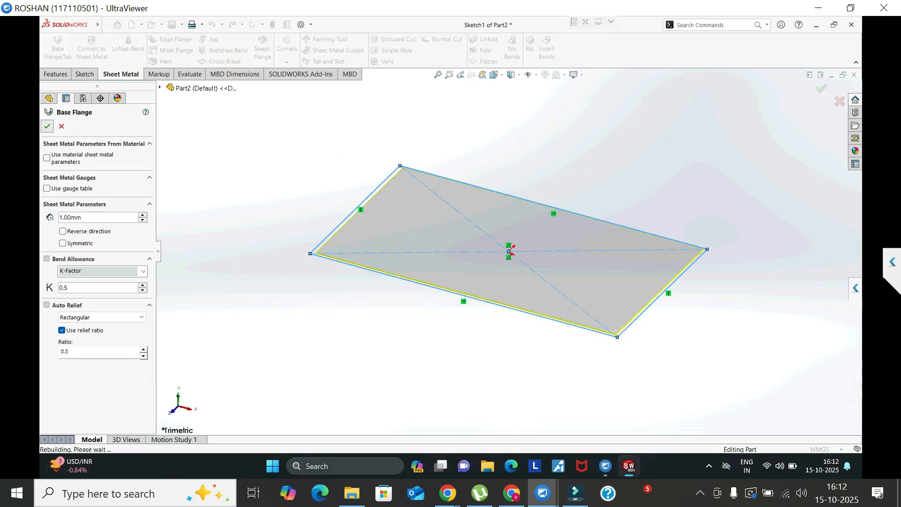
key(Escape)
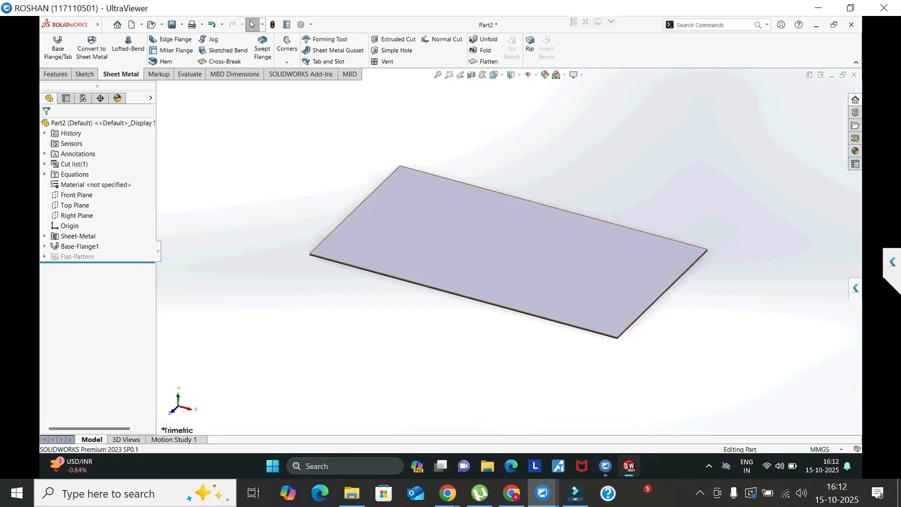
Start a Miter Flange with its profile sketch on the thin front face along the plate's long side.
scroll(350, 267, down, 4)
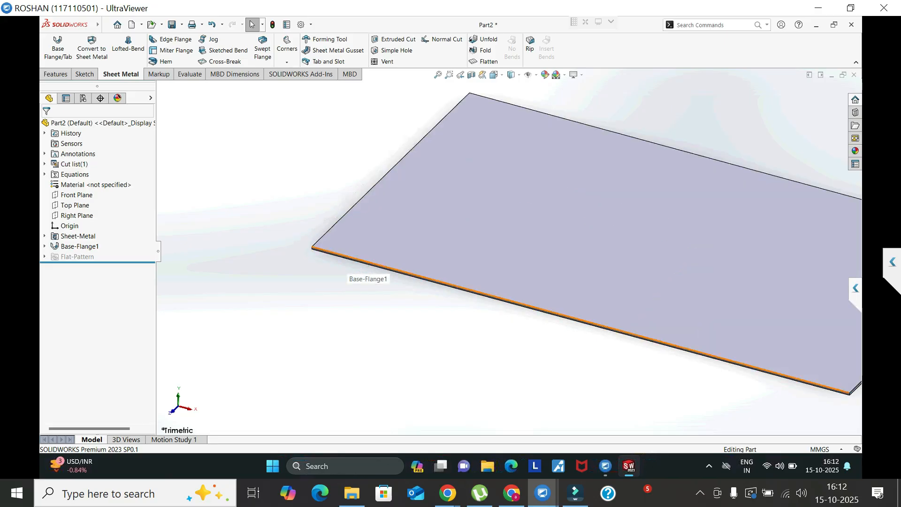
click(174, 50)
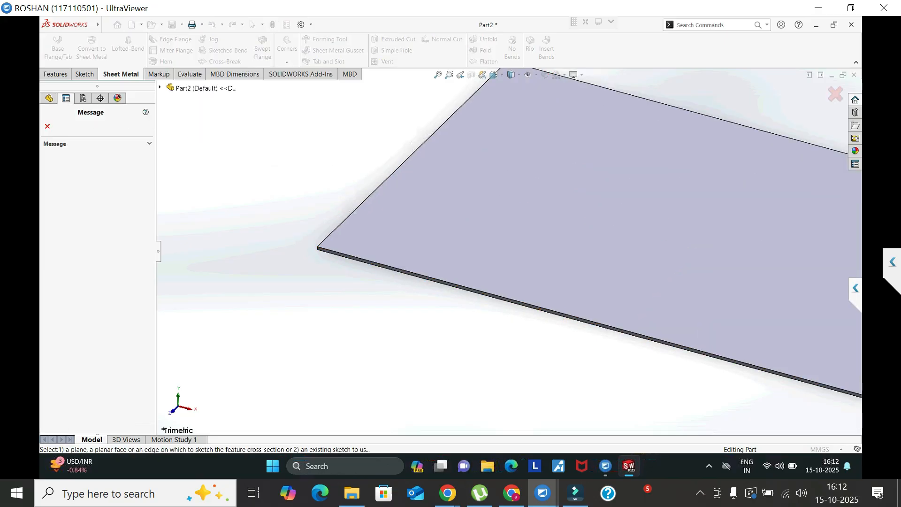
scroll(324, 238, down, 3)
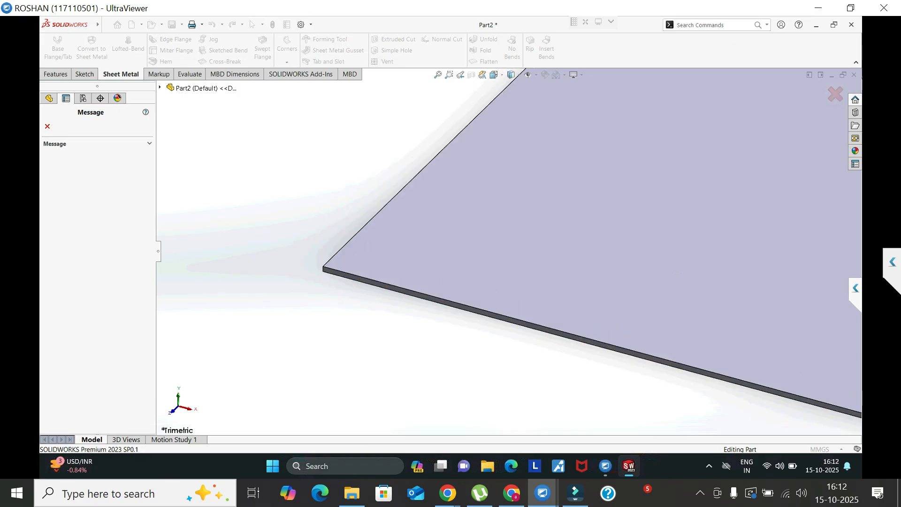
scroll(335, 265, down, 1)
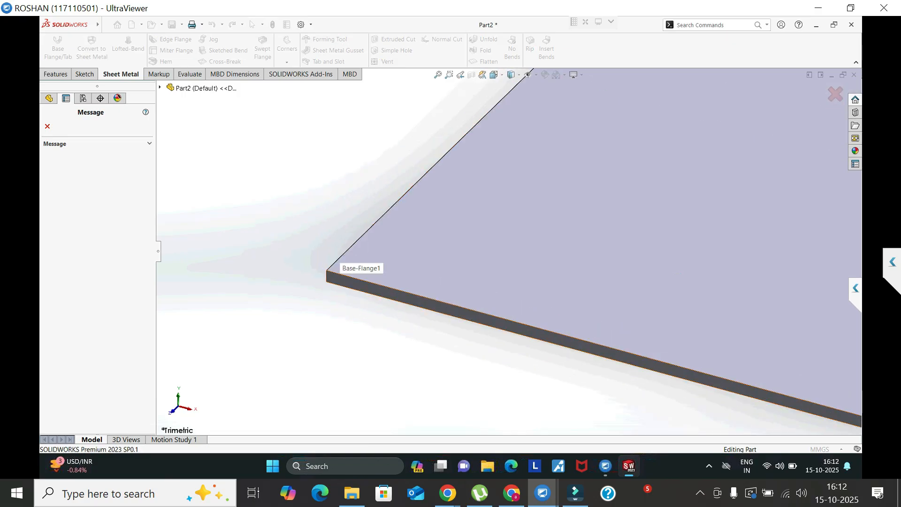
click(337, 273)
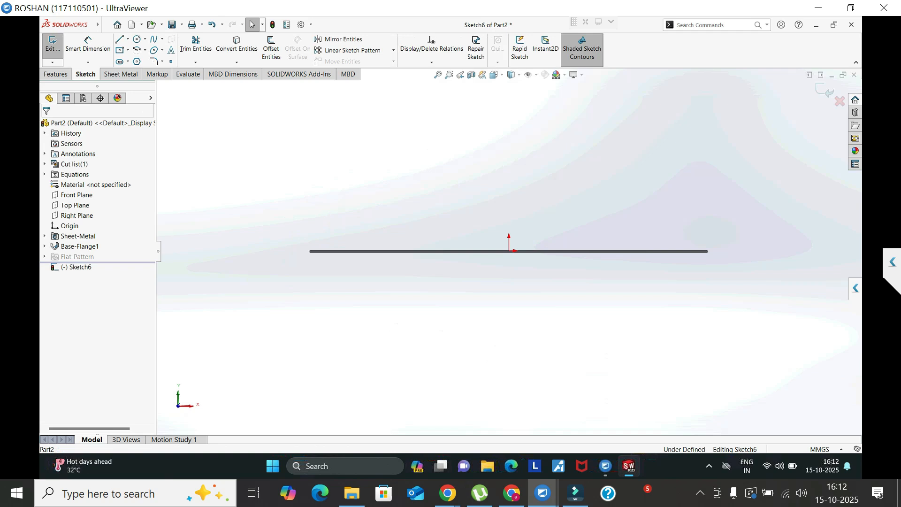
Draw the flange profile from the plate's upper left corner: a line about 43 mm upward, then one about 54 mm outward.
scroll(294, 238, down, 8)
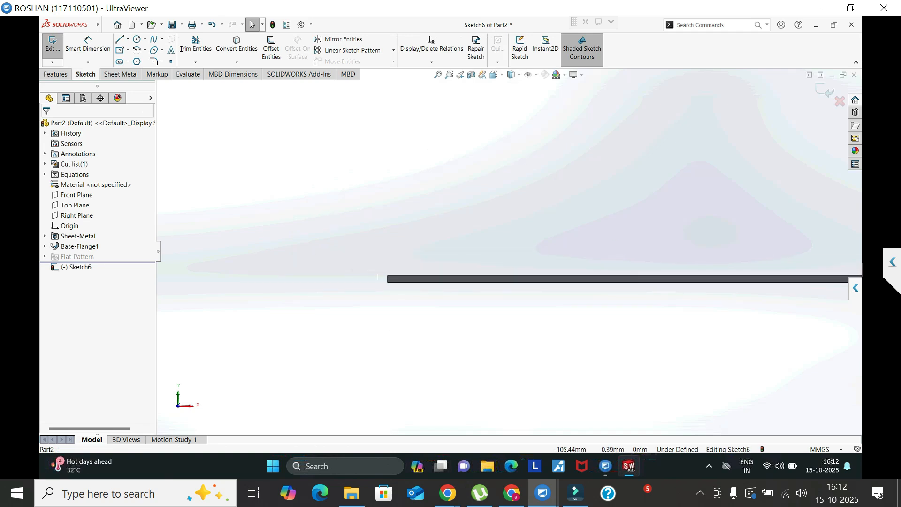
click(119, 40)
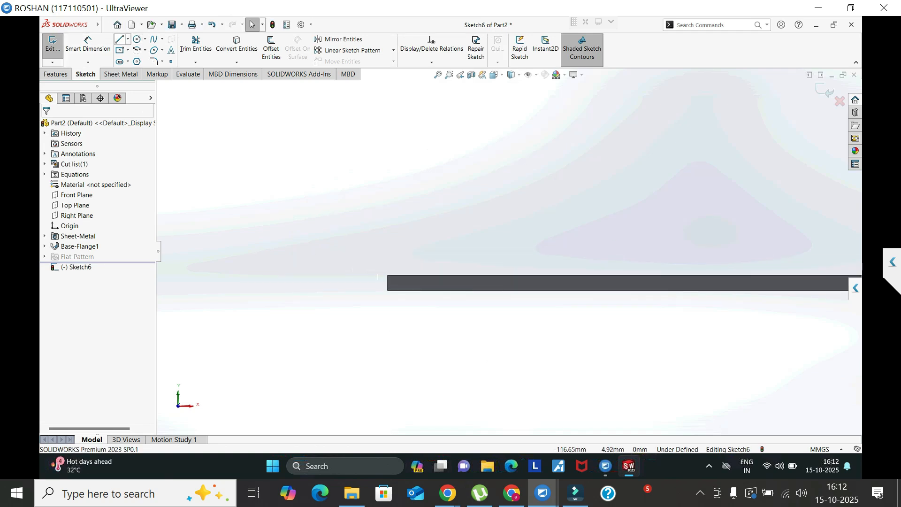
scroll(400, 241, down, 3)
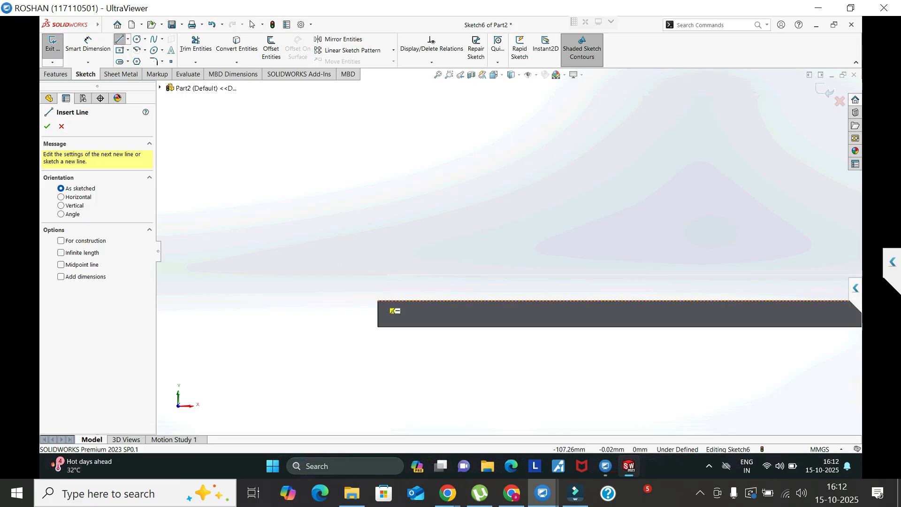
click(378, 301)
scroll(506, 253, up, 4)
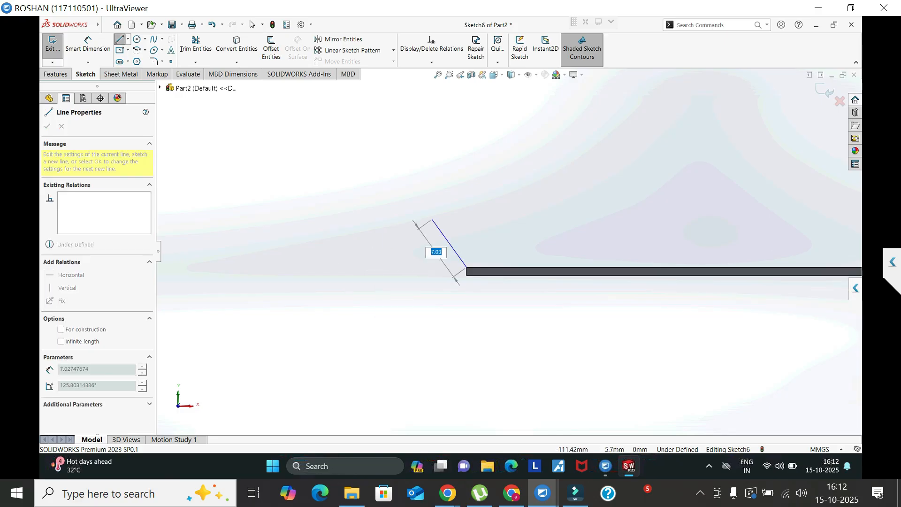
scroll(493, 234, up, 5)
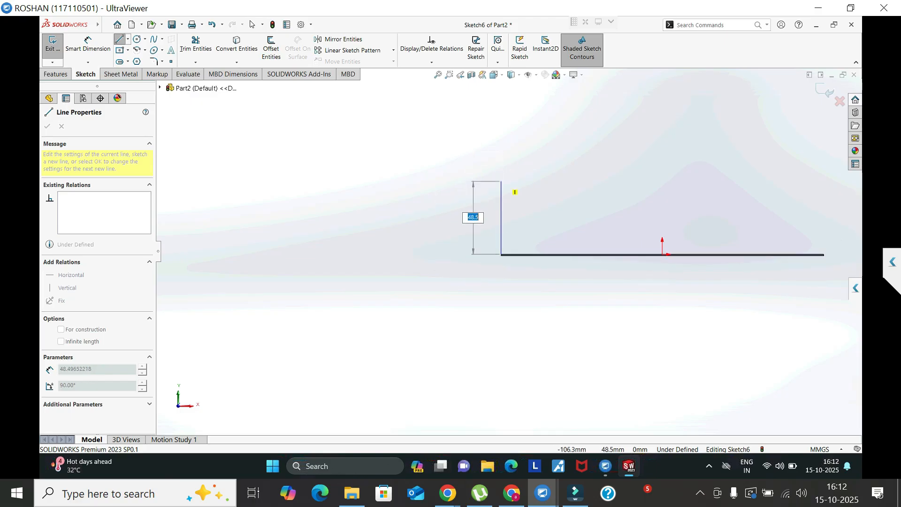
click(504, 189)
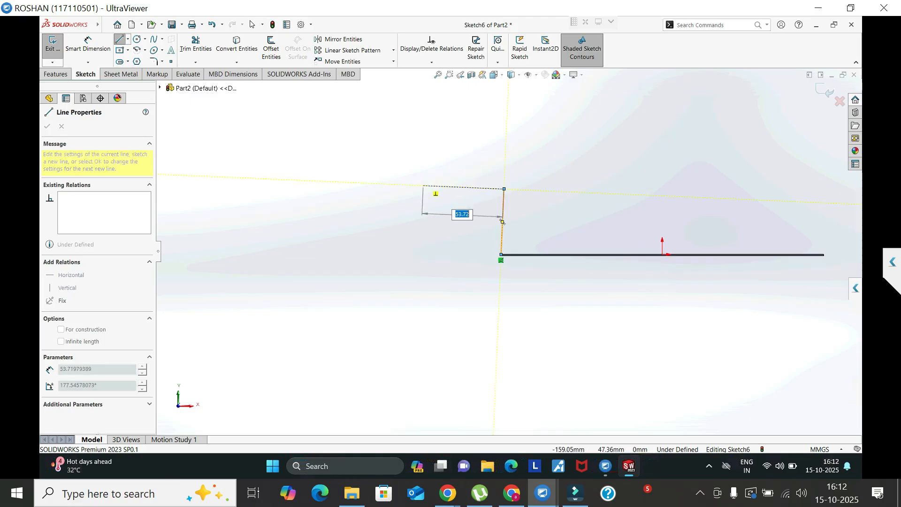
click(422, 191)
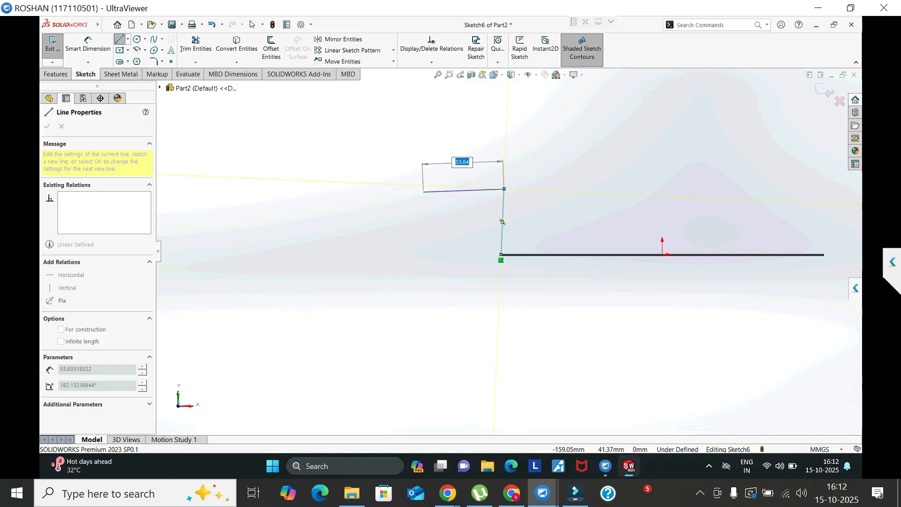
key(Escape)
key(Escape)
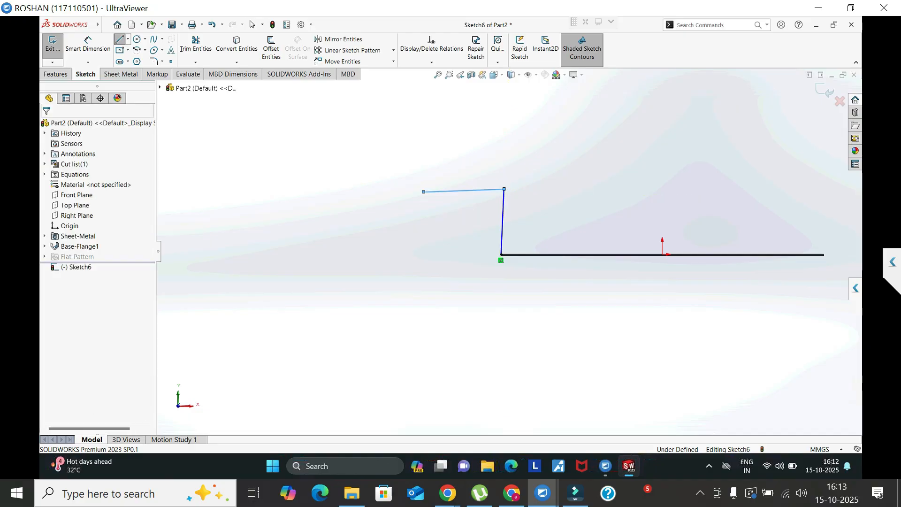
Make the profile's upright line vertical and its outward line horizontal.
click(503, 219)
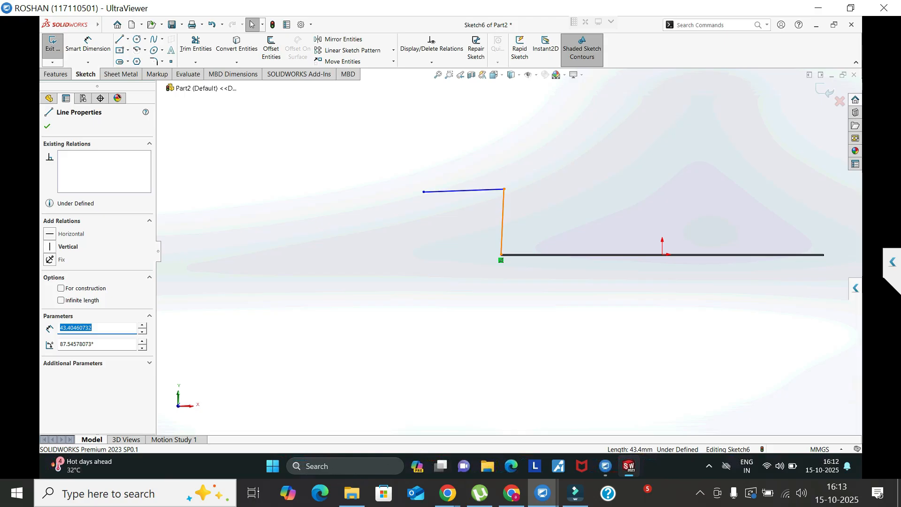
click(50, 246)
click(462, 192)
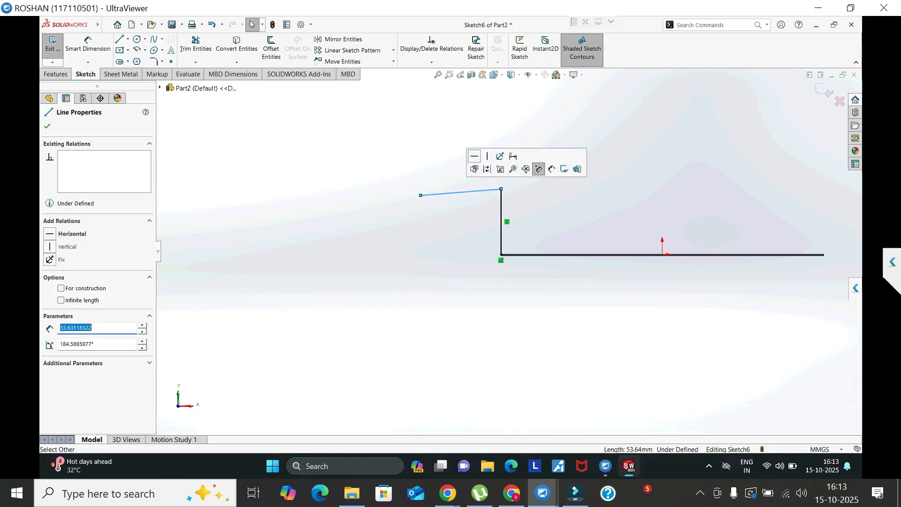
click(474, 156)
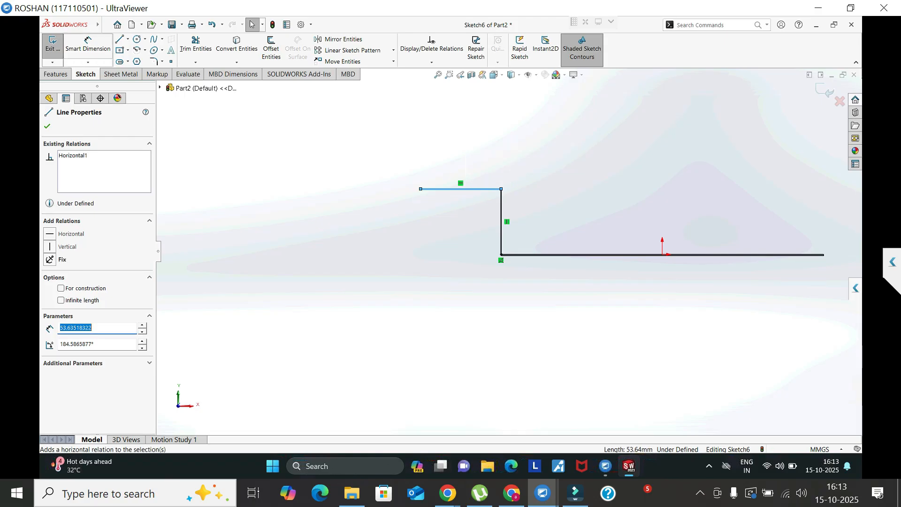
Finish the profile sketch and extend the miter flange along the plate's rear long edge.
click(52, 44)
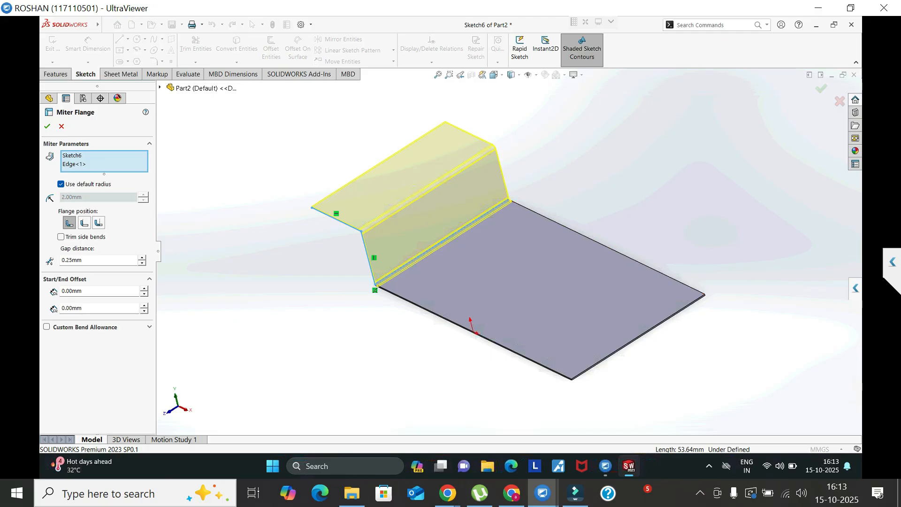
click(528, 210)
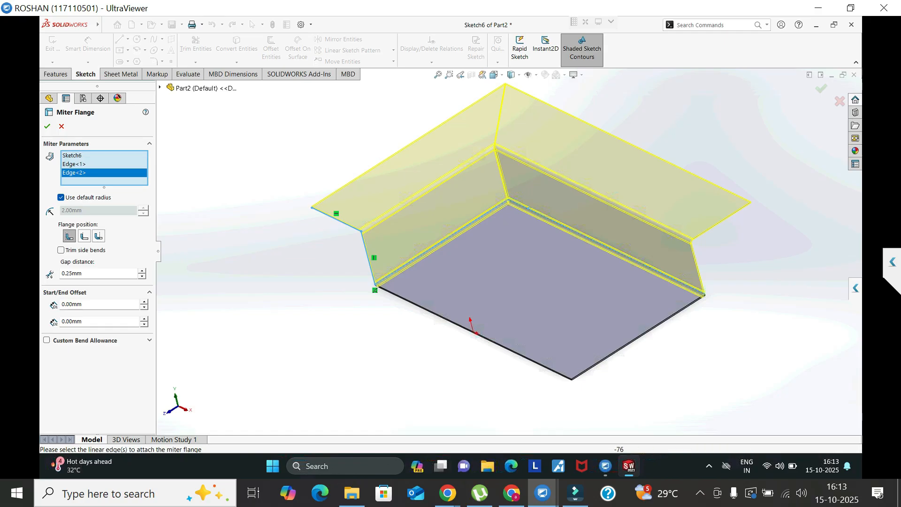
click(409, 302)
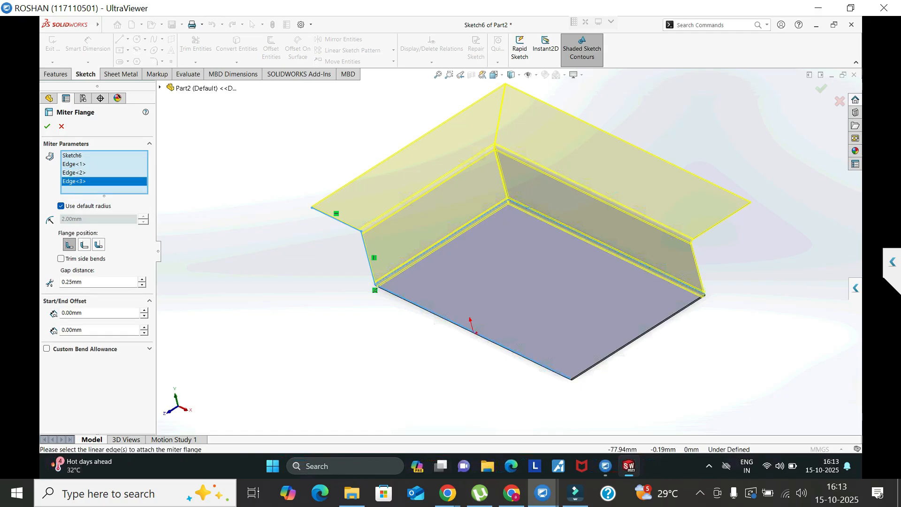
right_click(91, 185)
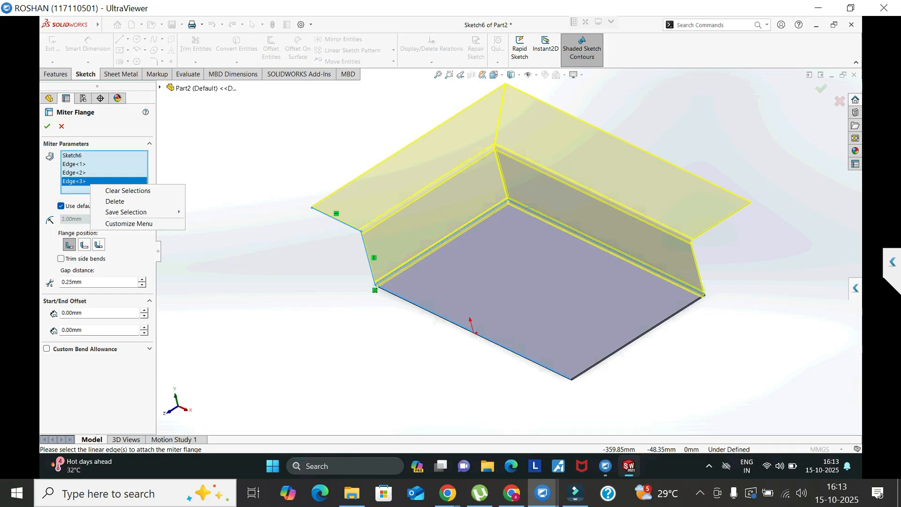
click(115, 201)
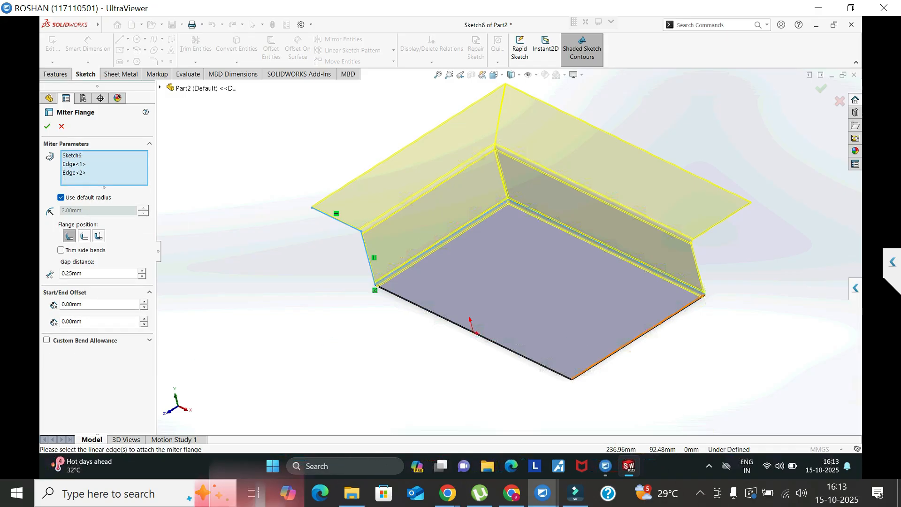
Extend the miter flange along the right short edge and the front long edge, and accept it with a 0.25 mm gap.
click(660, 323)
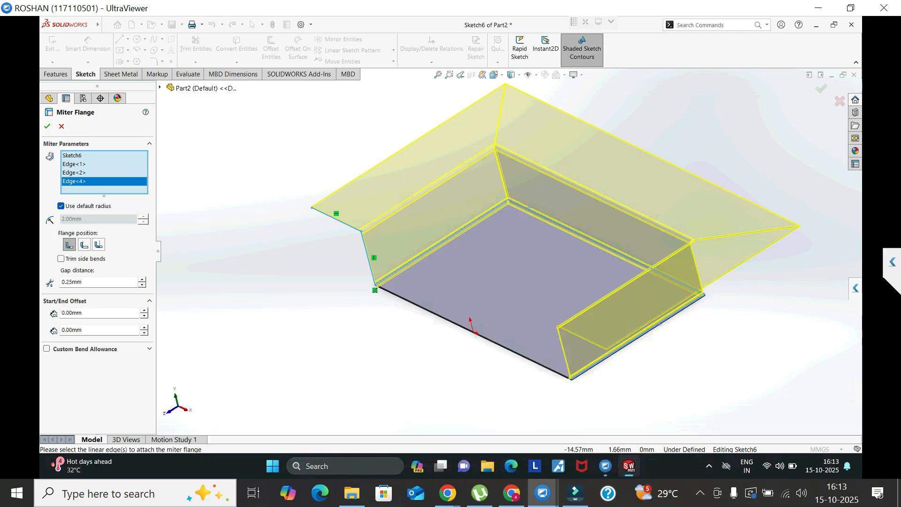
click(473, 331)
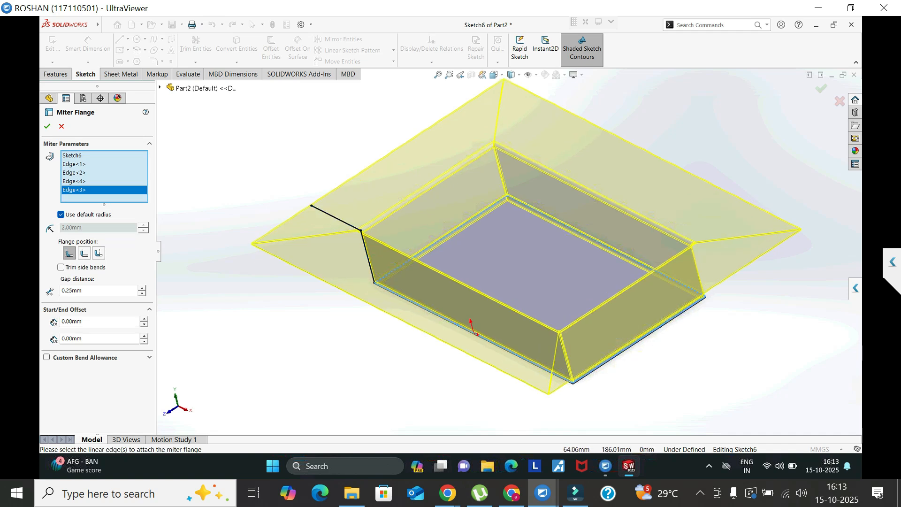
scroll(530, 260, up, 5)
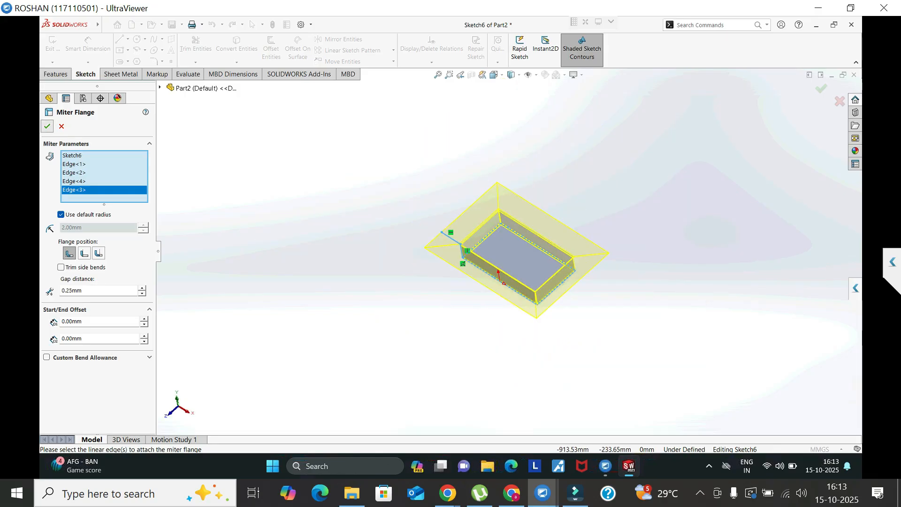
key(Return)
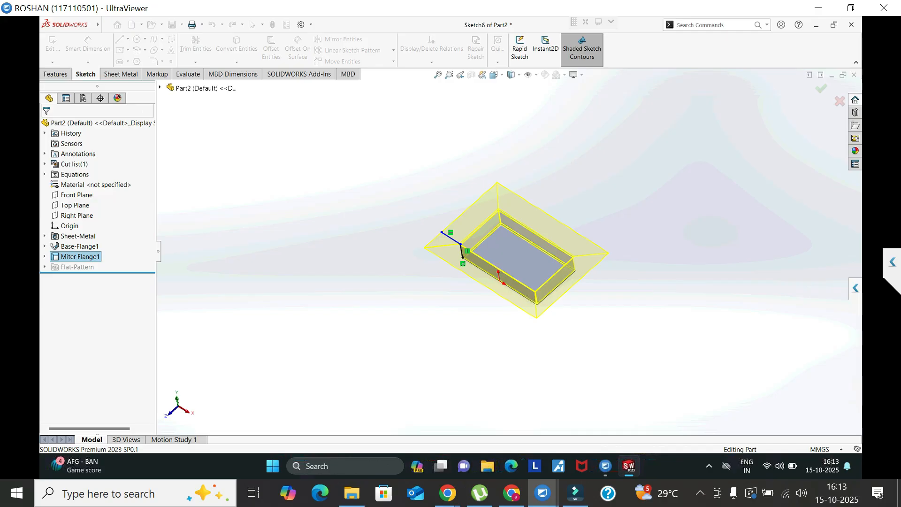
Examine the mitered corners and bends of the flange up close from above and from below.
scroll(464, 249, down, 8)
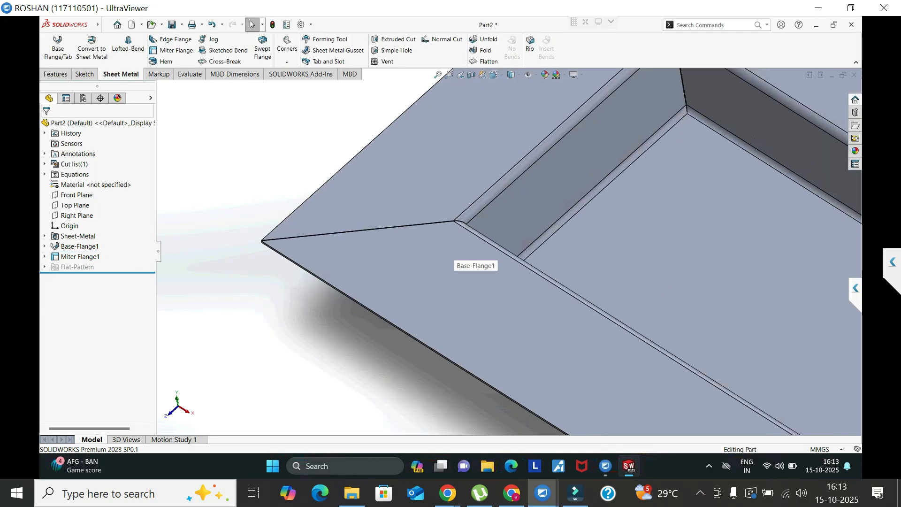
scroll(474, 220, down, 5)
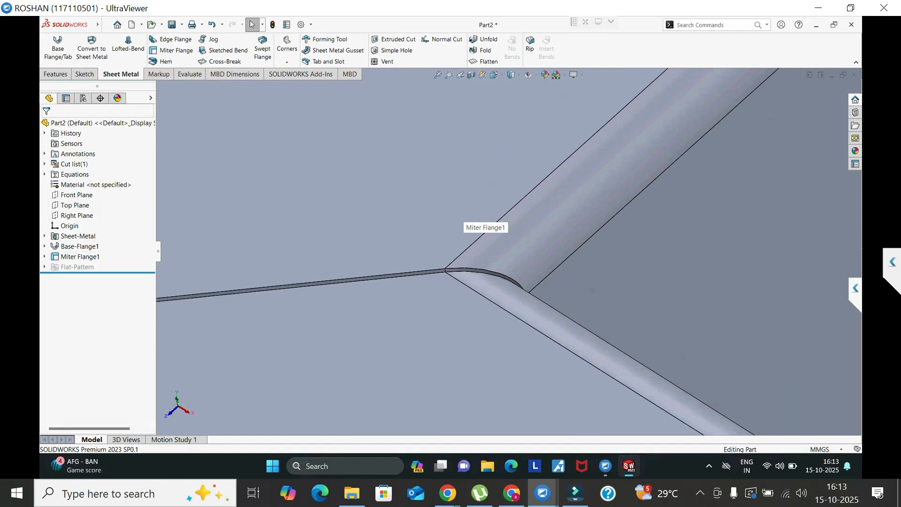
scroll(498, 310, up, 6)
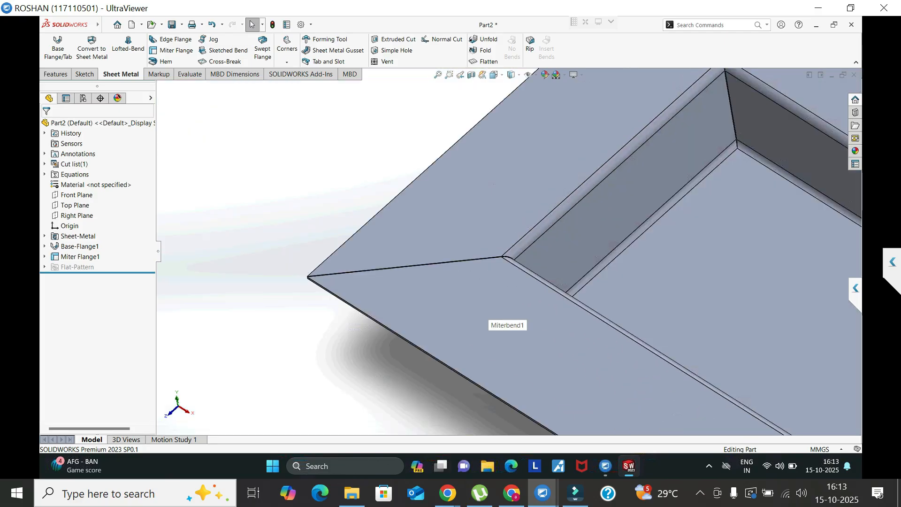
scroll(497, 310, up, 8)
middle_drag(497, 310, 497, 244)
scroll(523, 257, down, 8)
scroll(498, 244, down, 5)
scroll(497, 244, up, 6)
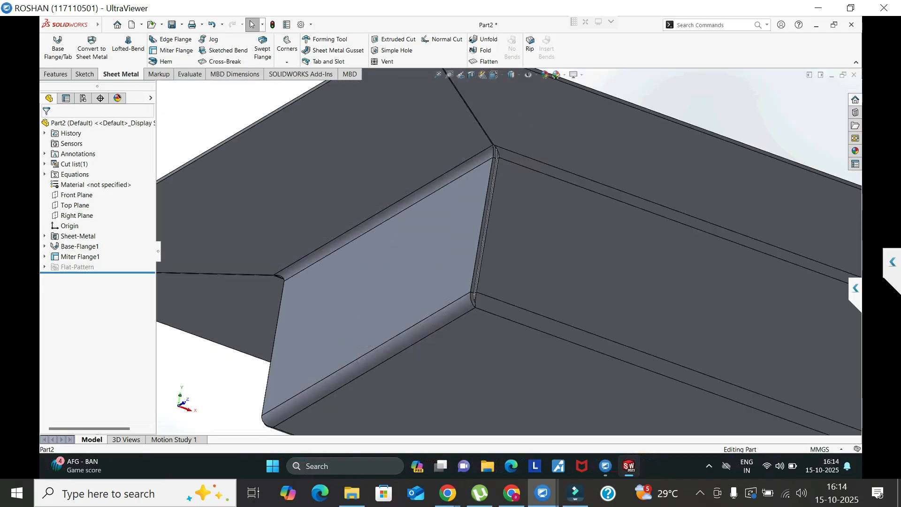
scroll(512, 241, up, 8)
middle_drag(512, 240, 516, 210)
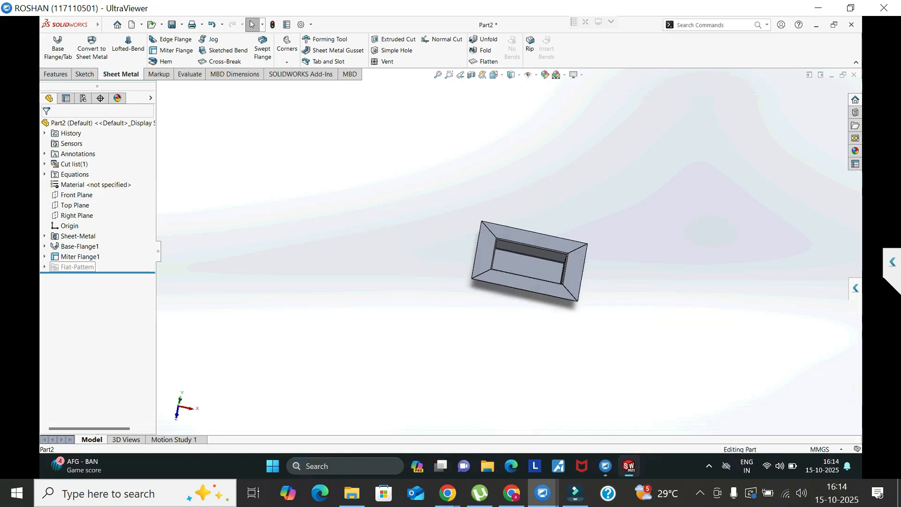
Delete the miter flange feature from the part, keeping its two-line profile sketch.
right_click(88, 257)
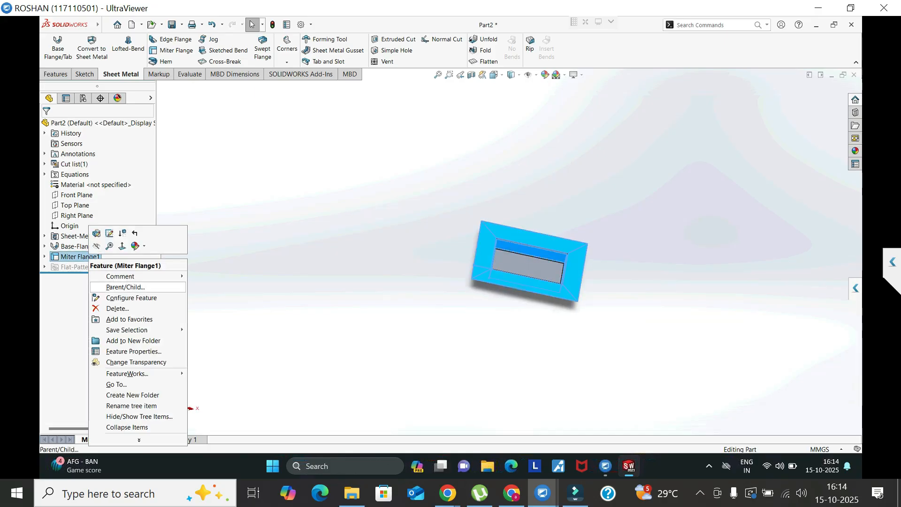
click(117, 308)
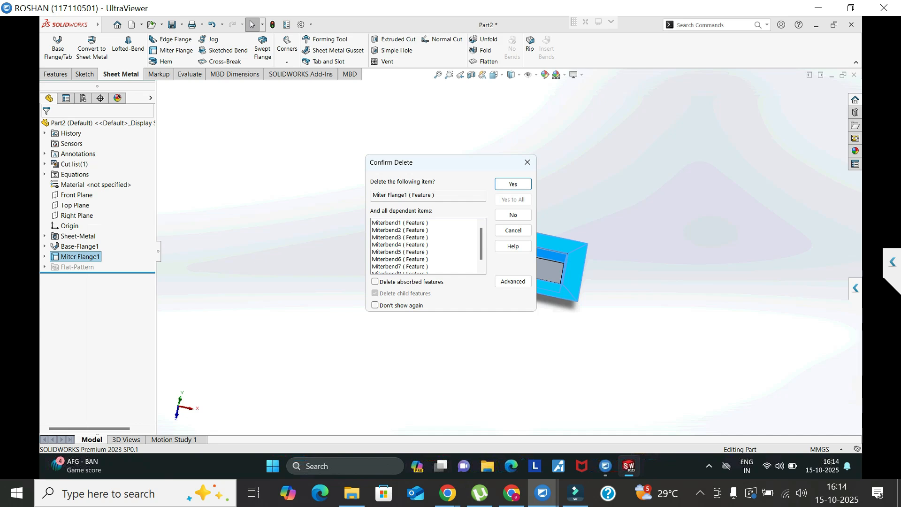
click(512, 184)
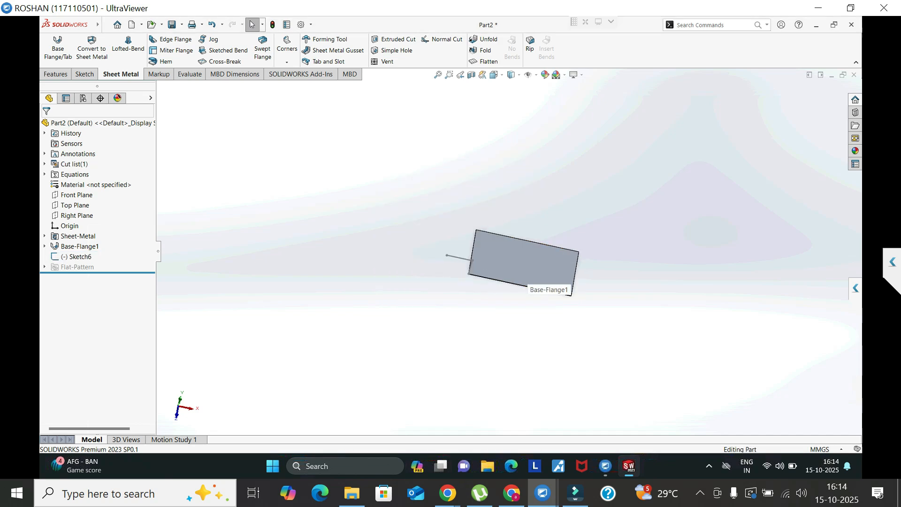
Try a swept flange with the two-line profile along the plate's left short edge and rear long edge.
scroll(501, 262, down, 7)
middle_drag(502, 261, 506, 222)
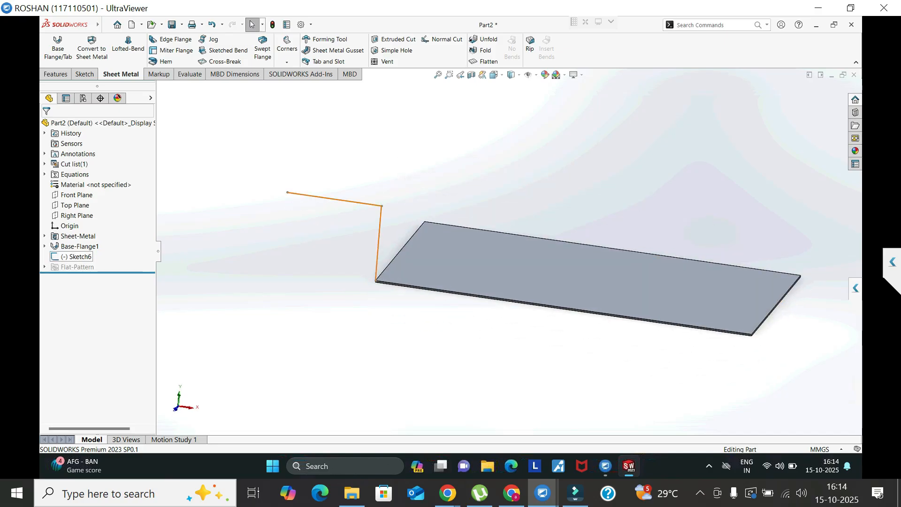
click(71, 256)
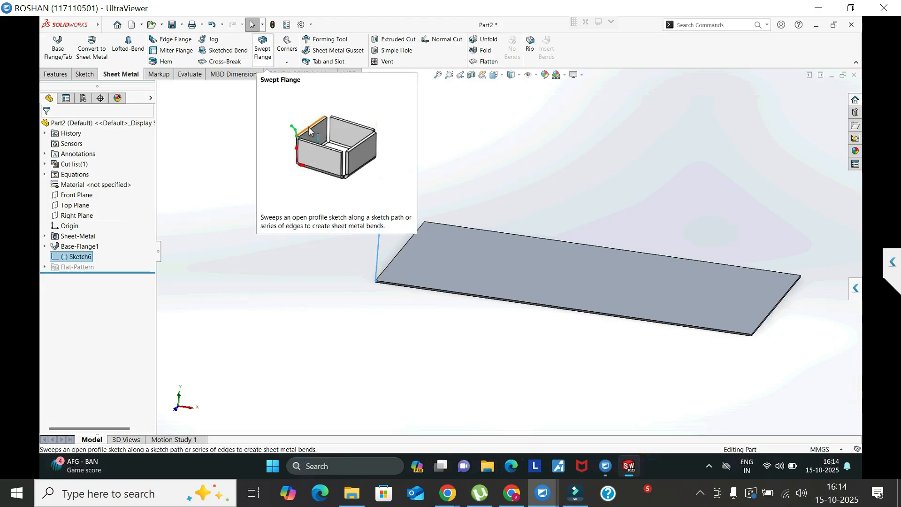
click(262, 48)
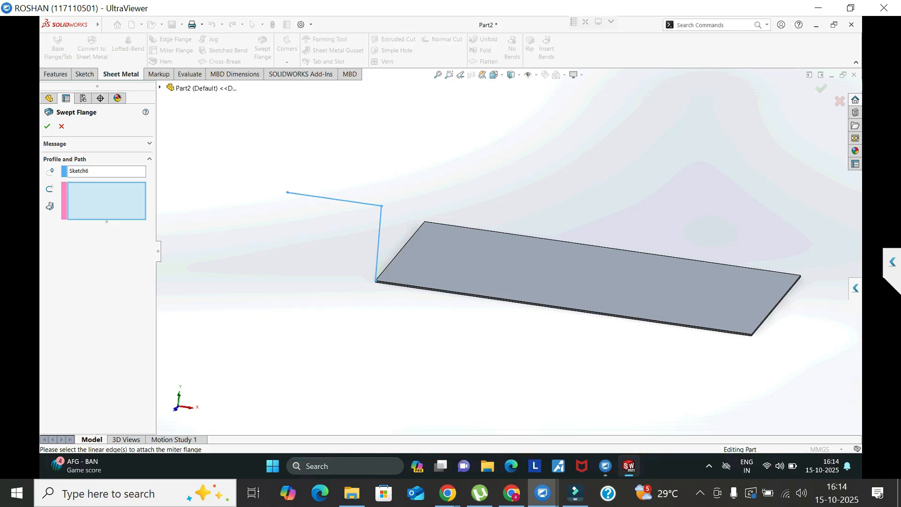
click(408, 242)
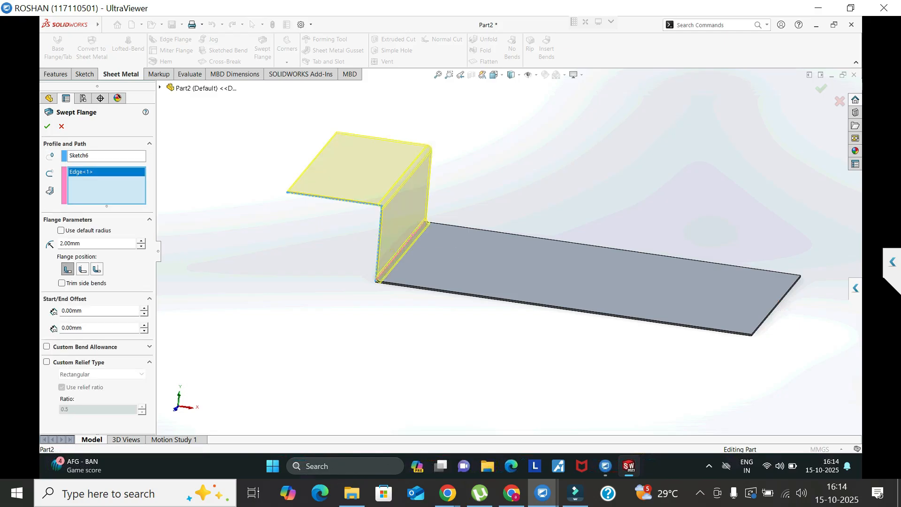
click(469, 229)
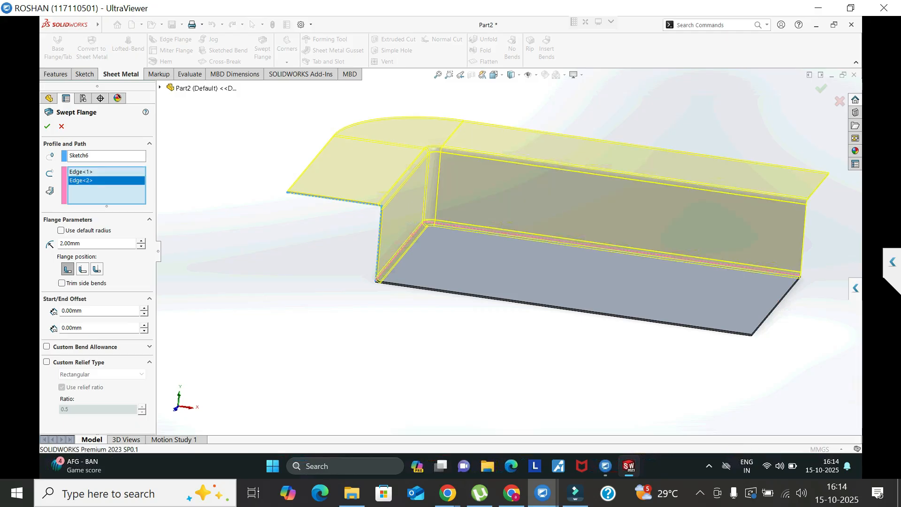
middle_drag(497, 224, 490, 275)
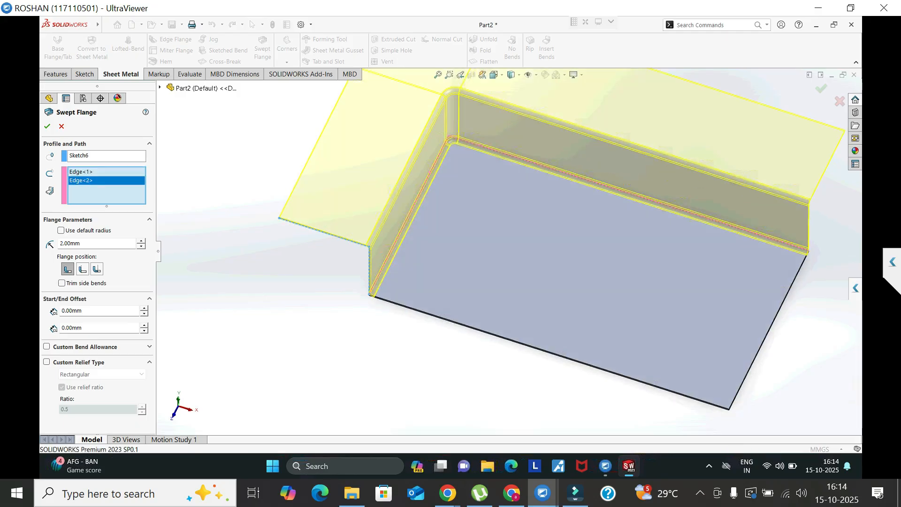
Extend the swept flange path along the right short and front long edges, inspect the preview, and cancel the feature.
scroll(490, 275, up, 5)
scroll(490, 275, up, 1)
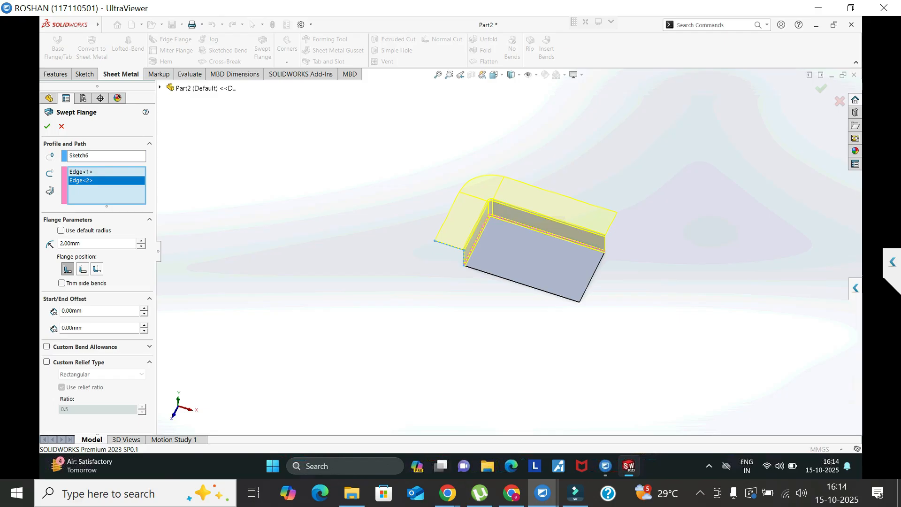
click(592, 276)
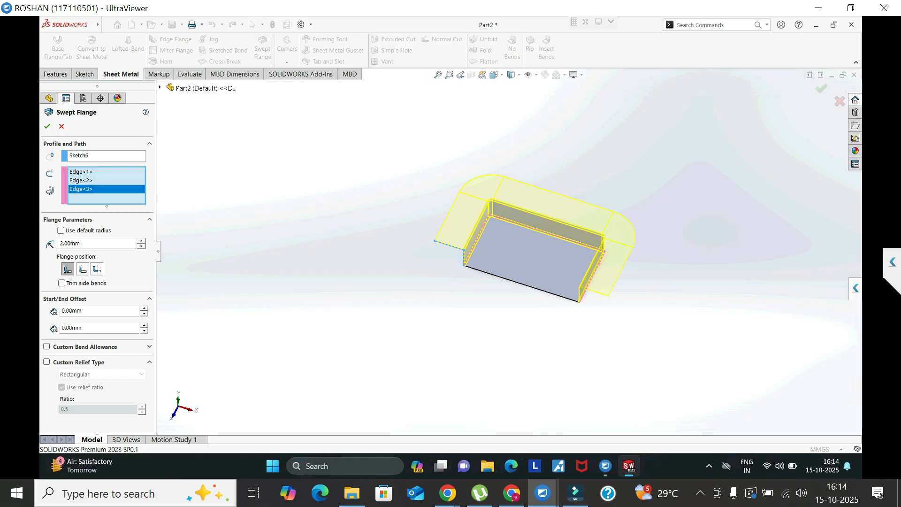
scroll(588, 301, down, 3)
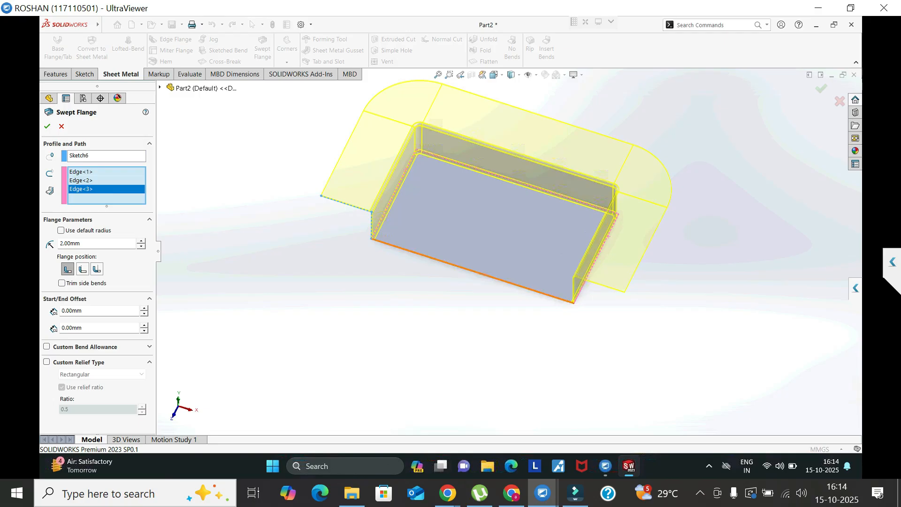
click(429, 260)
middle_drag(462, 225, 502, 277)
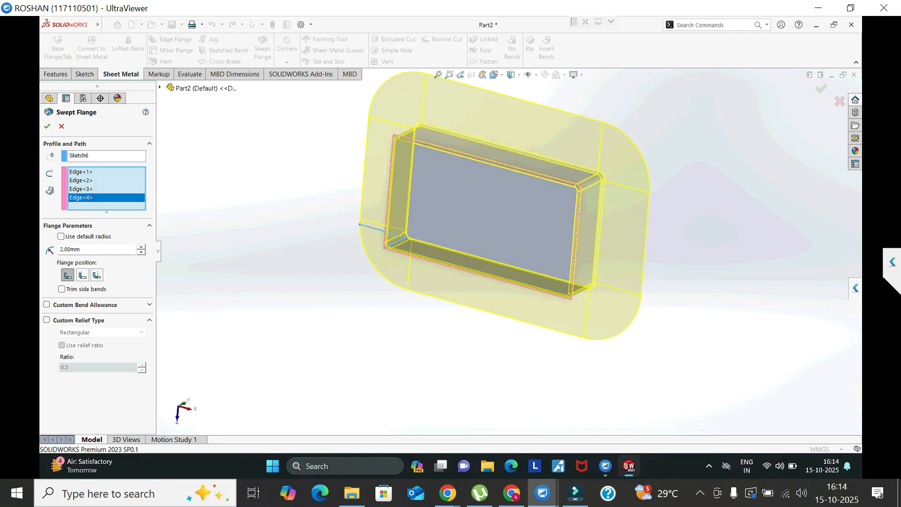
middle_drag(502, 234, 523, 179)
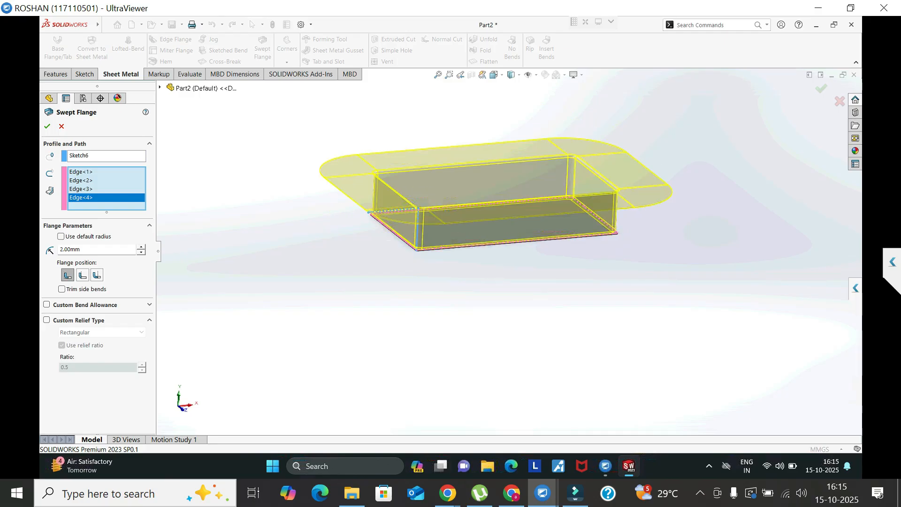
middle_drag(507, 179, 538, 218)
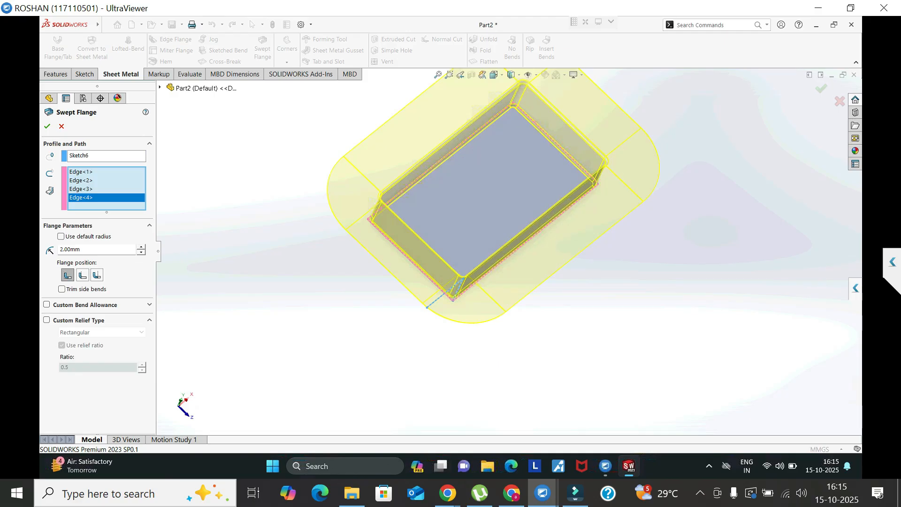
click(61, 125)
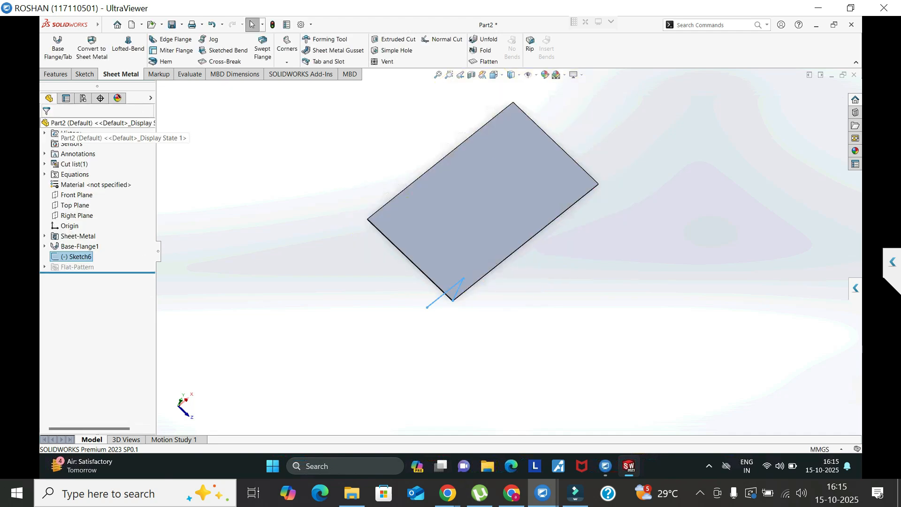
key(Escape)
Sketch a slanted line about 145 mm long across the plate's top face, past both long edges, and exit the sketch.
mouse_move(483, 225)
middle_down()
mouse_move(480, 190)
mouse_move(373, 155)
middle_up()
scroll(451, 171, down, 2)
middle_drag(469, 207, 469, 244)
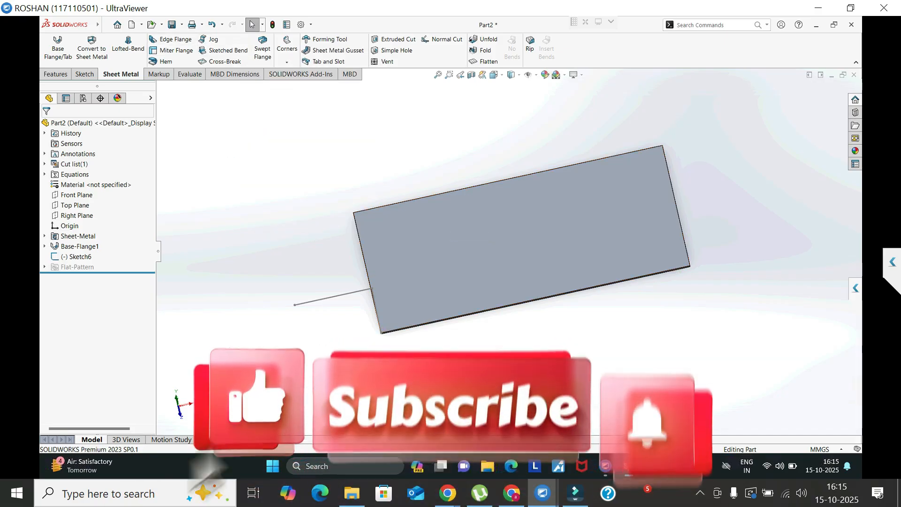
click(479, 224)
click(517, 198)
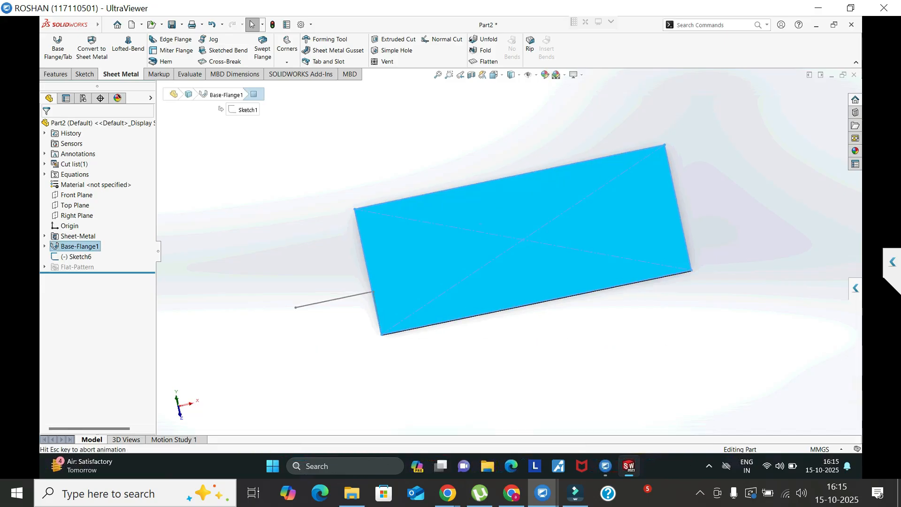
click(120, 39)
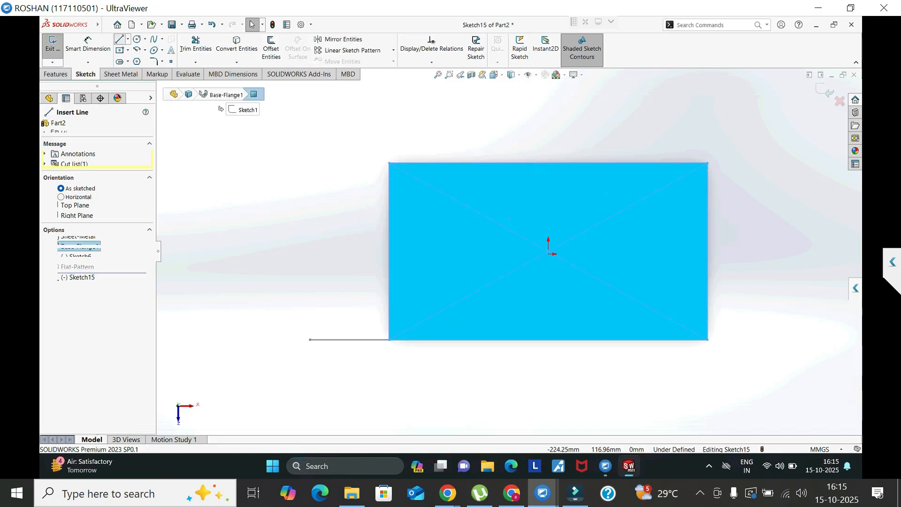
click(585, 141)
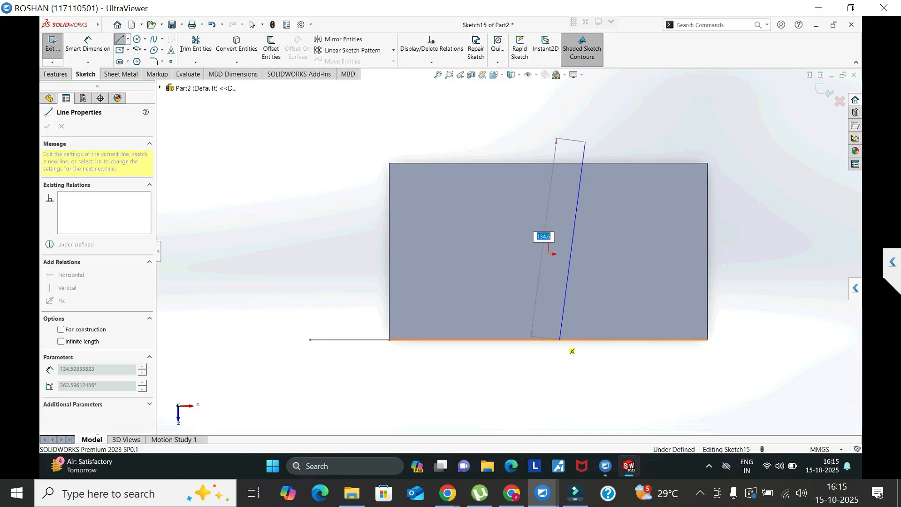
click(555, 355)
key(Escape)
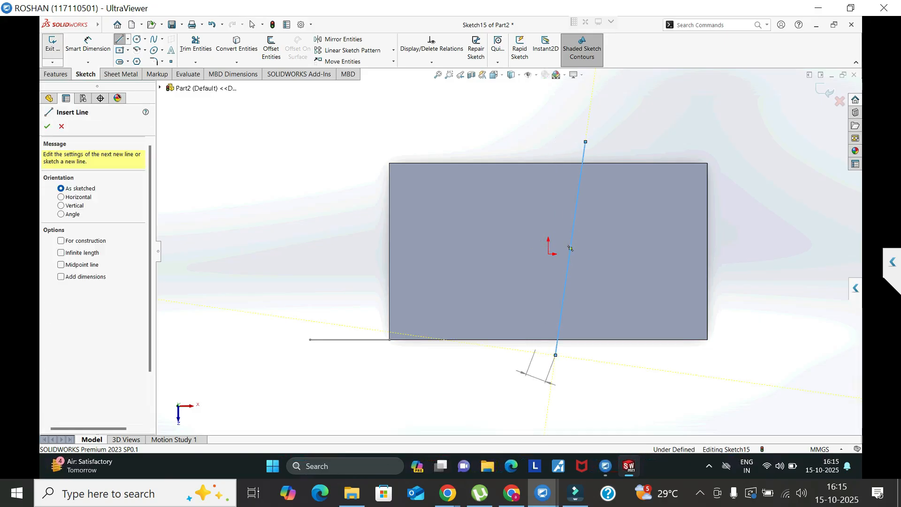
key(Escape)
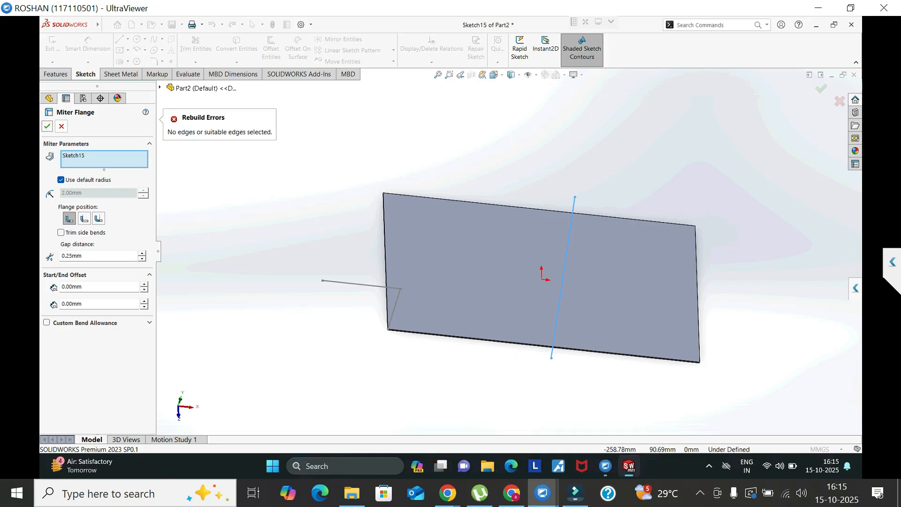
key(Escape)
click(53, 43)
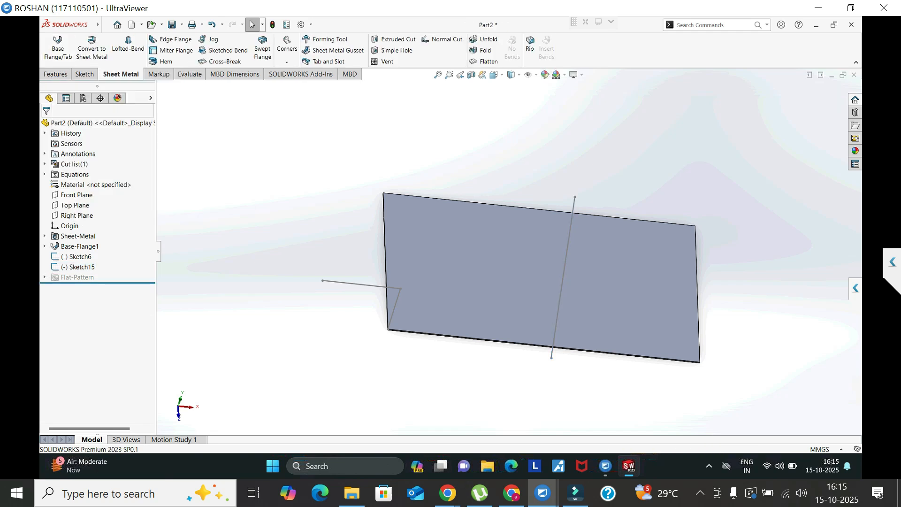
Set up a jog along the slanted line with the plate's left portion as the fixed face.
click(563, 274)
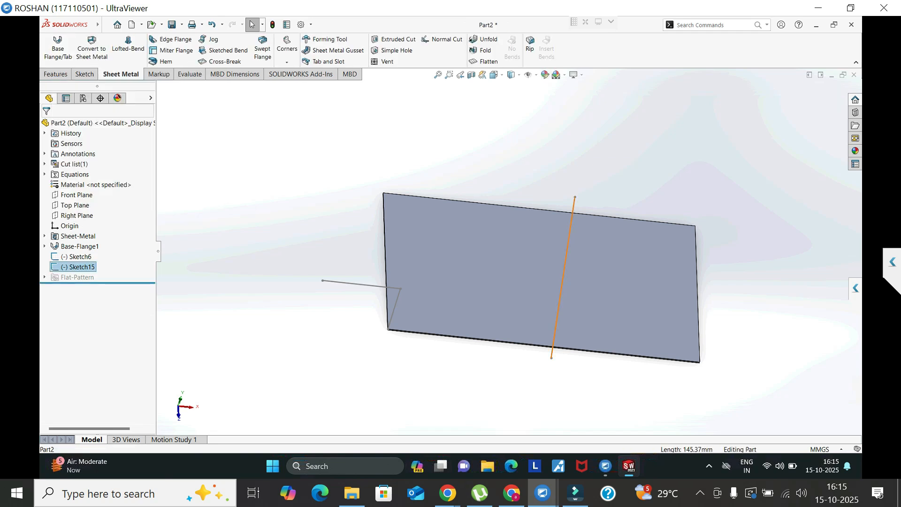
click(214, 39)
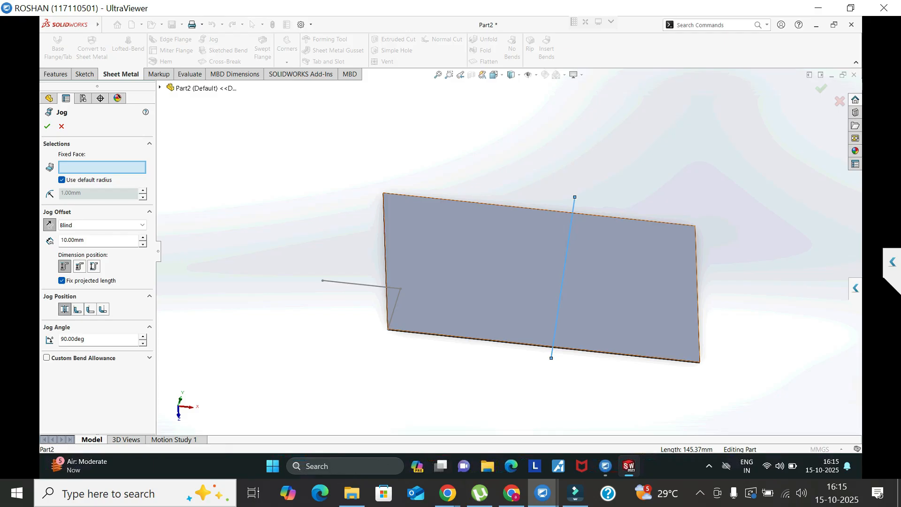
click(420, 275)
middle_drag(421, 276, 424, 197)
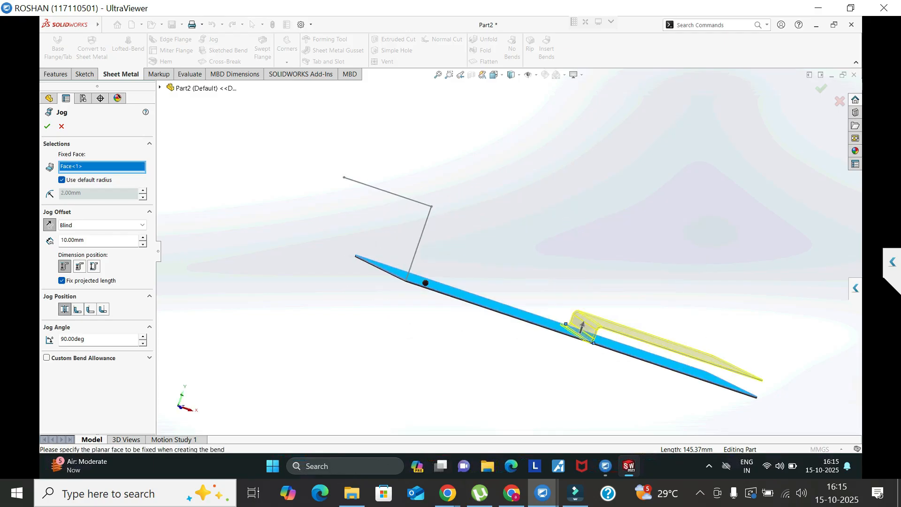
Set the jog offset to 110 mm and accept the jog at 90 degrees.
click(142, 237)
click(143, 237)
click(142, 238)
click(142, 238)
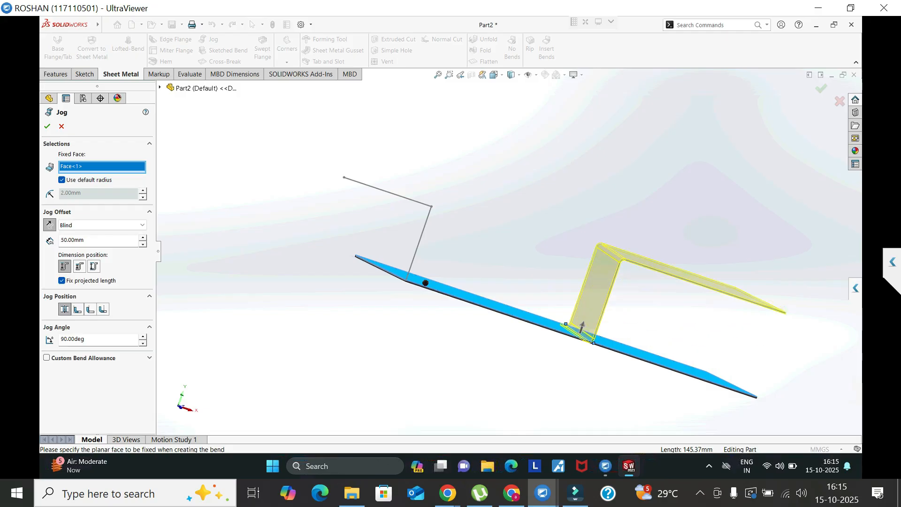
click(143, 237)
click(142, 237)
click(143, 237)
click(143, 238)
click(142, 237)
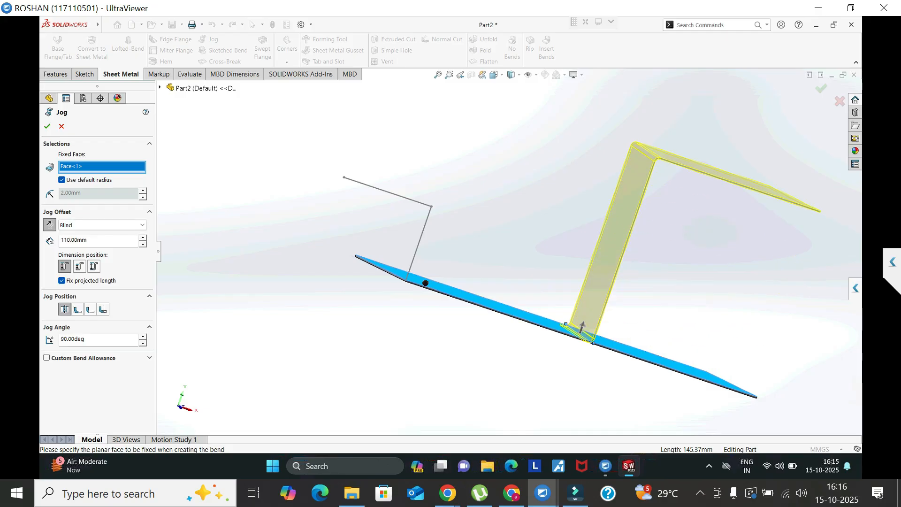
click(46, 126)
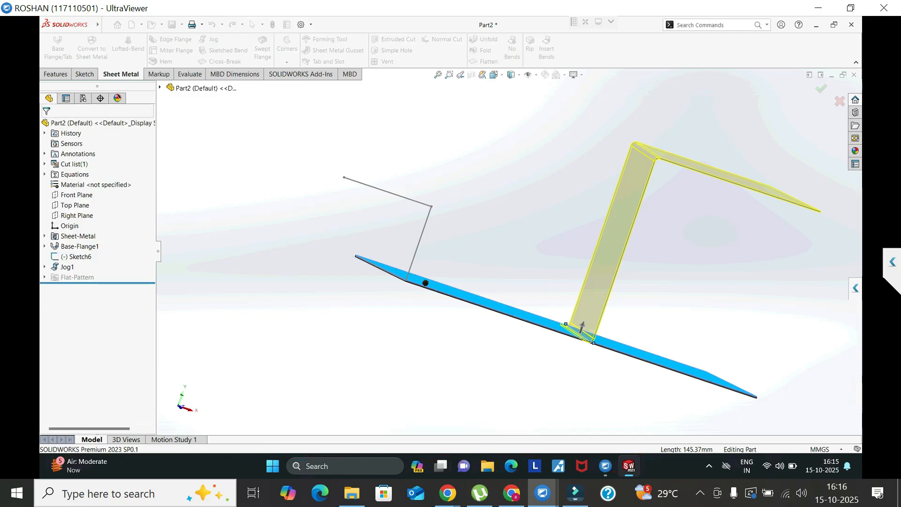
Undo the jog on the plate.
middle_drag(620, 258, 555, 334)
key(ctrl+z)
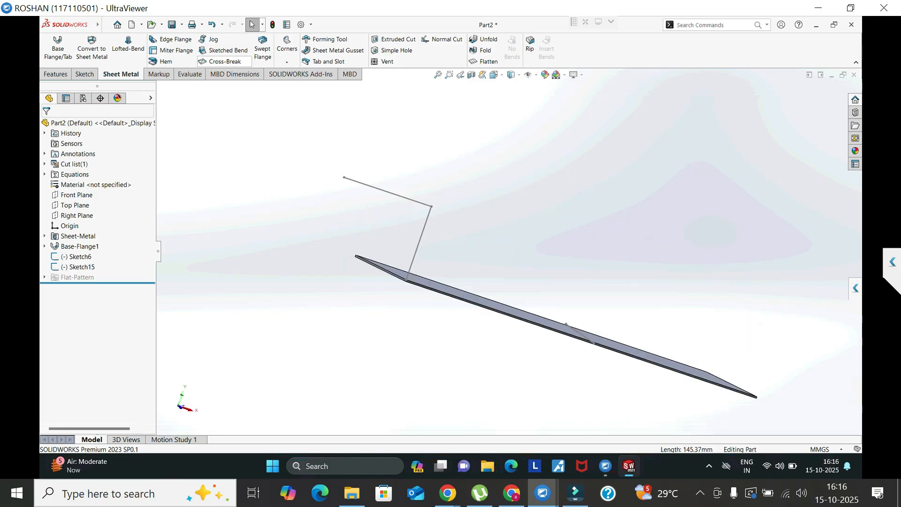
middle_drag(441, 225, 439, 342)
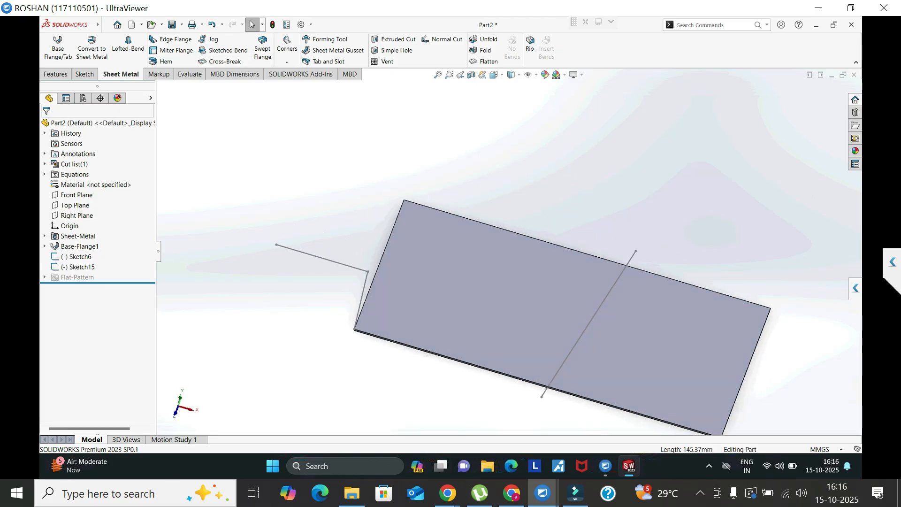
Create a 90-degree sketched bend along the slanted line, with the left portion fixed and the default 2 mm radius.
click(79, 267)
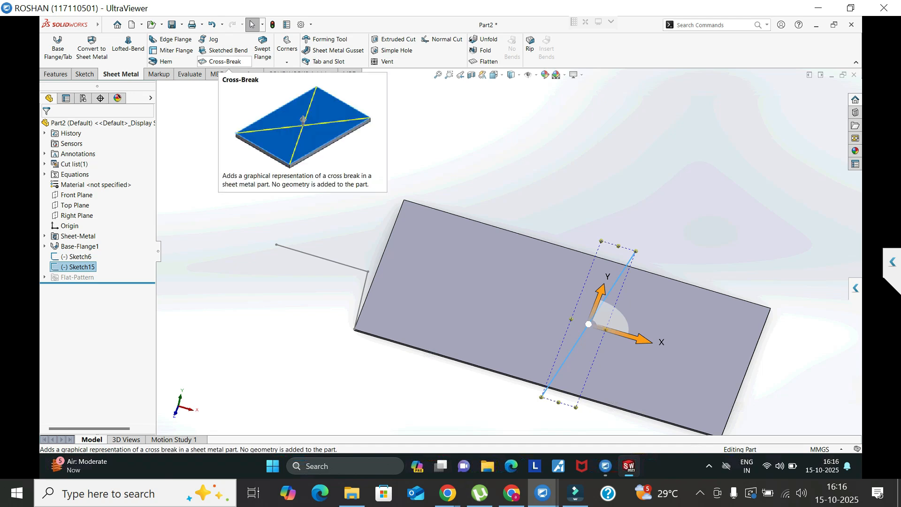
click(224, 50)
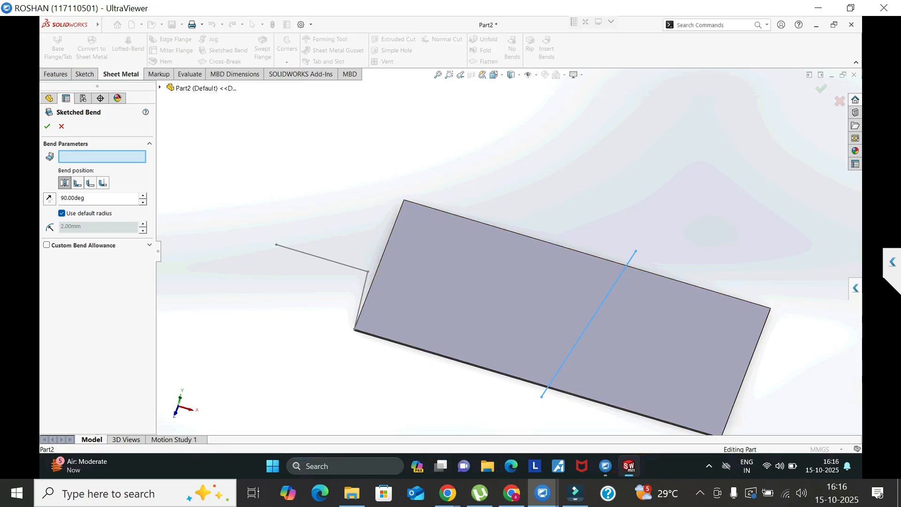
click(378, 301)
middle_drag(590, 319, 569, 322)
key(Return)
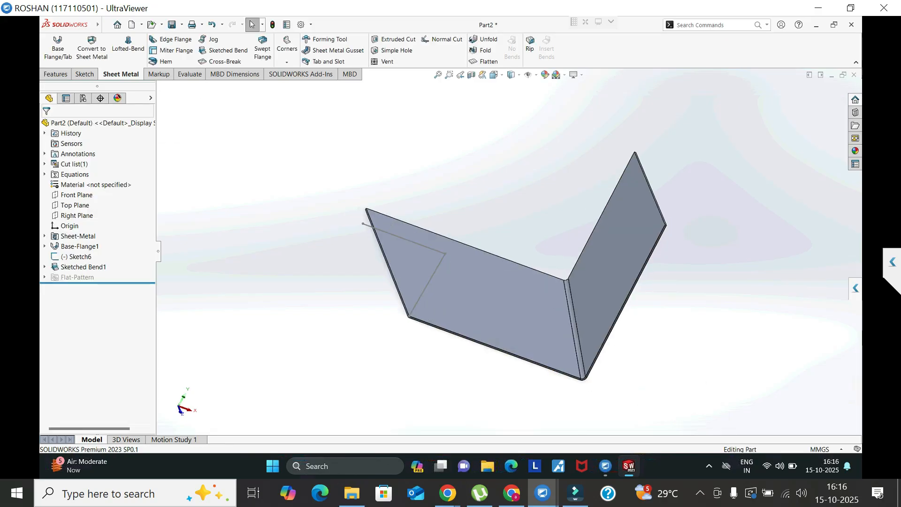
middle_drag(641, 324, 605, 325)
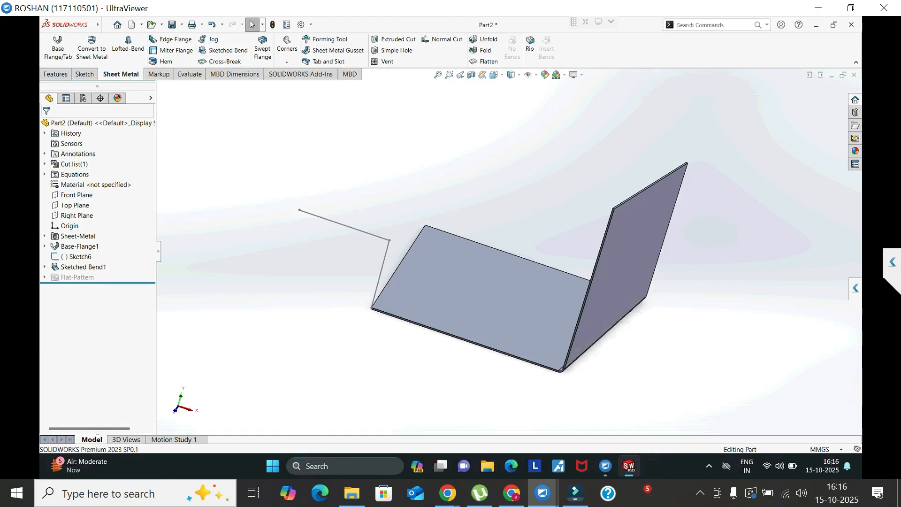
Undo the sketched bend and start a sketch on the thin end face of the base plate.
key(ctrl+z)
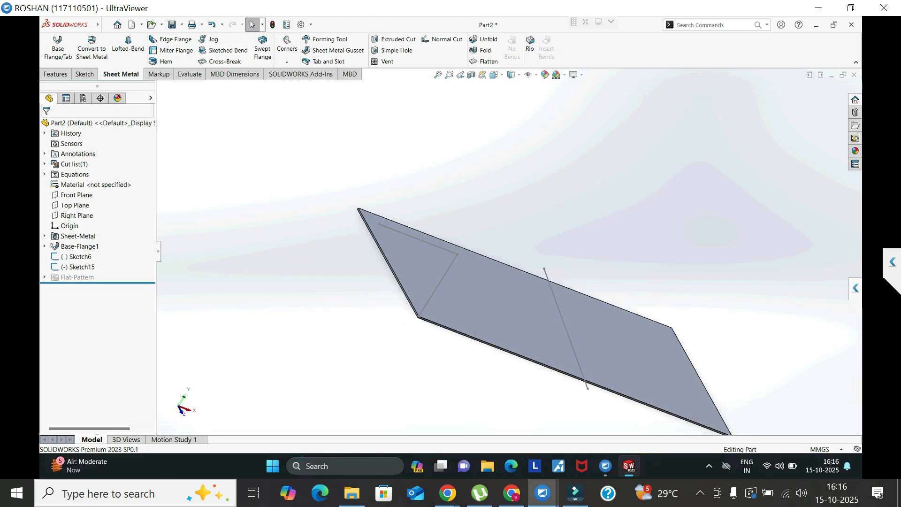
middle_drag(546, 359, 430, 232)
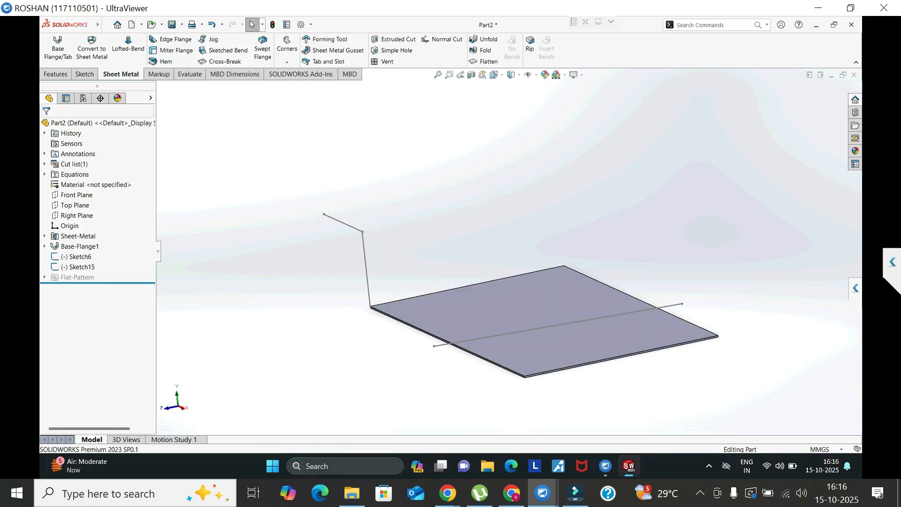
scroll(559, 398, down, 5)
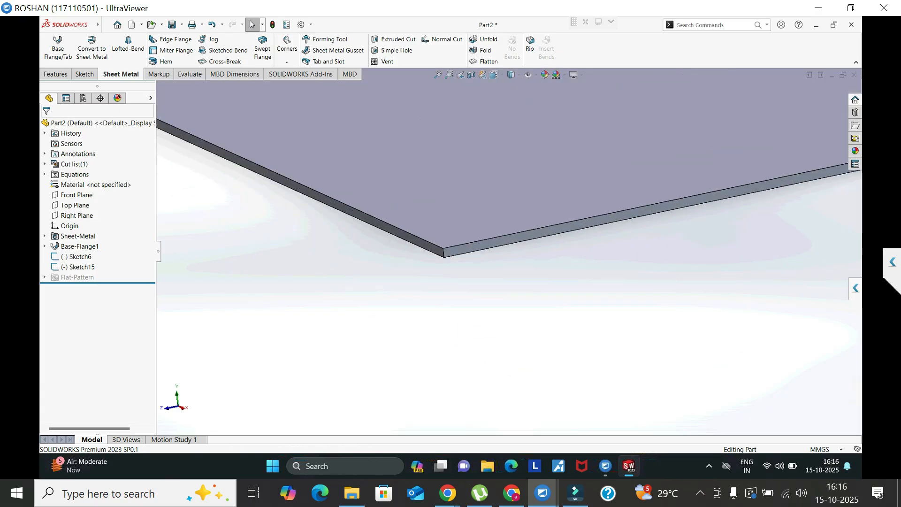
click(462, 248)
click(489, 223)
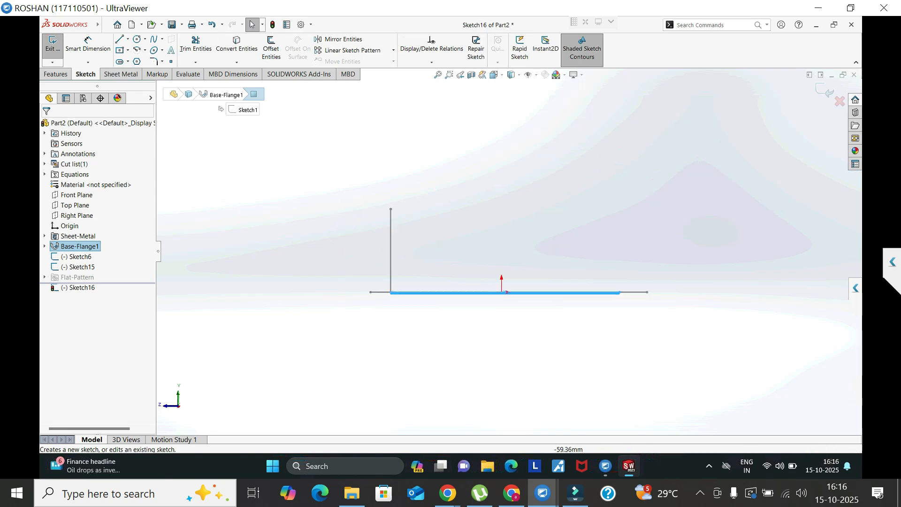
key(Escape)
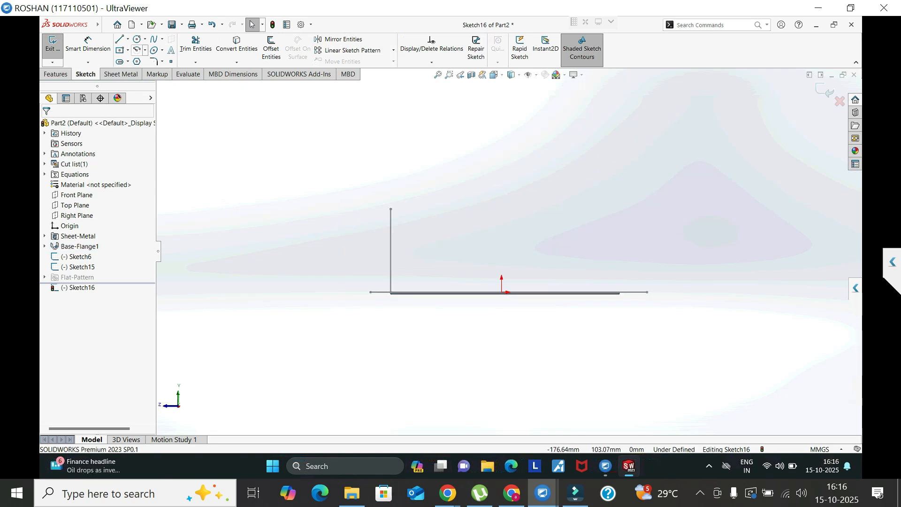
scroll(450, 322, down, 2)
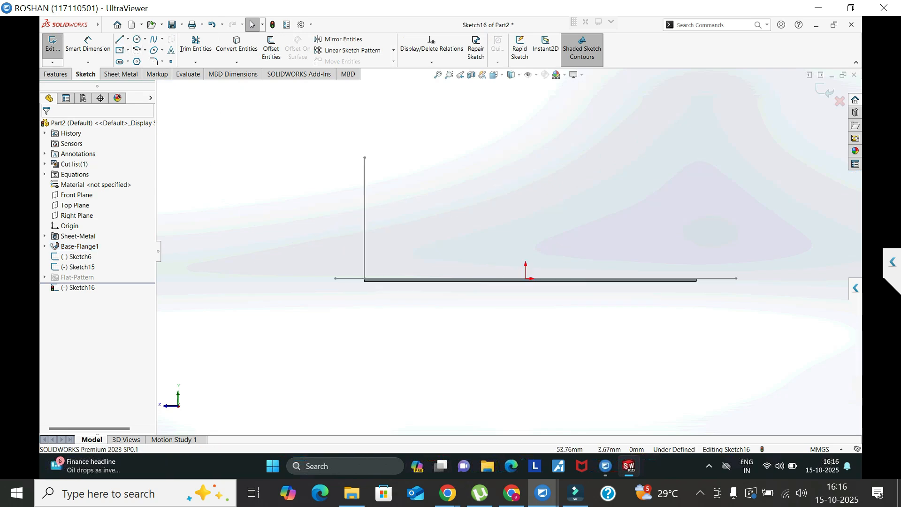
click(119, 50)
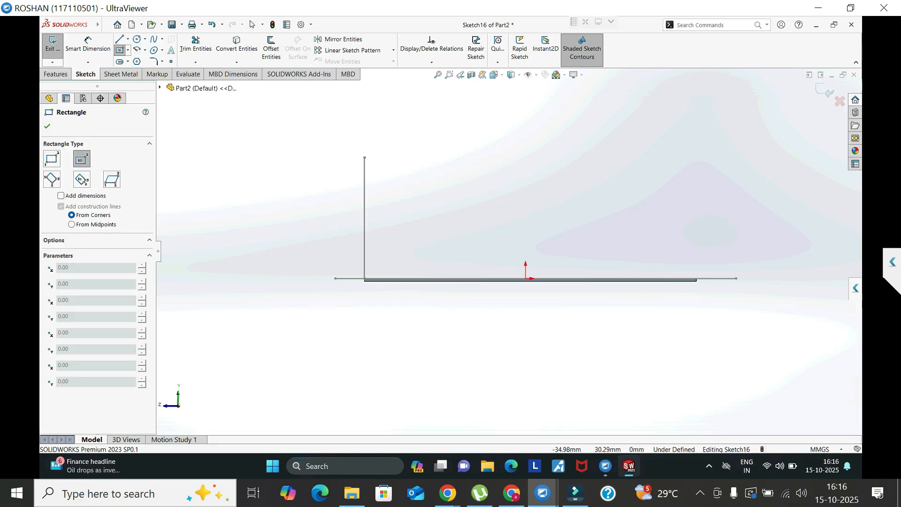
scroll(413, 188, down, 2)
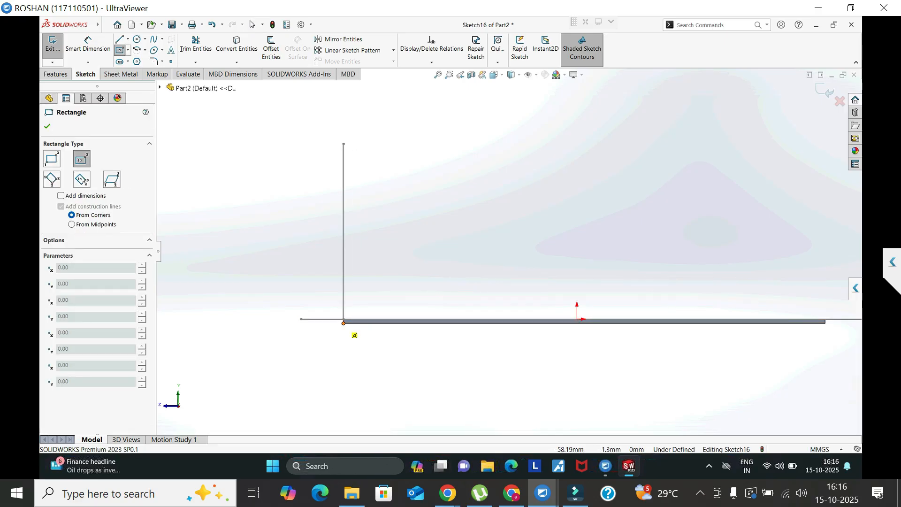
click(344, 323)
scroll(515, 195, up, 2)
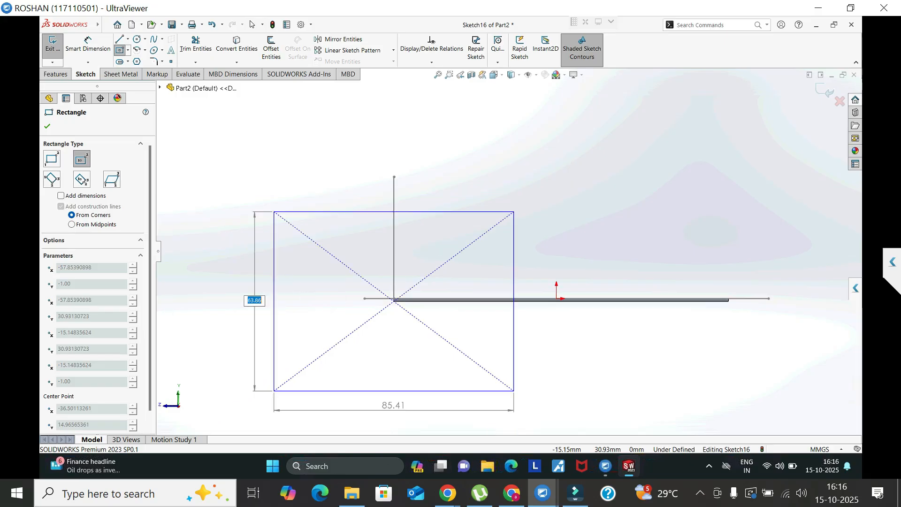
key(Escape)
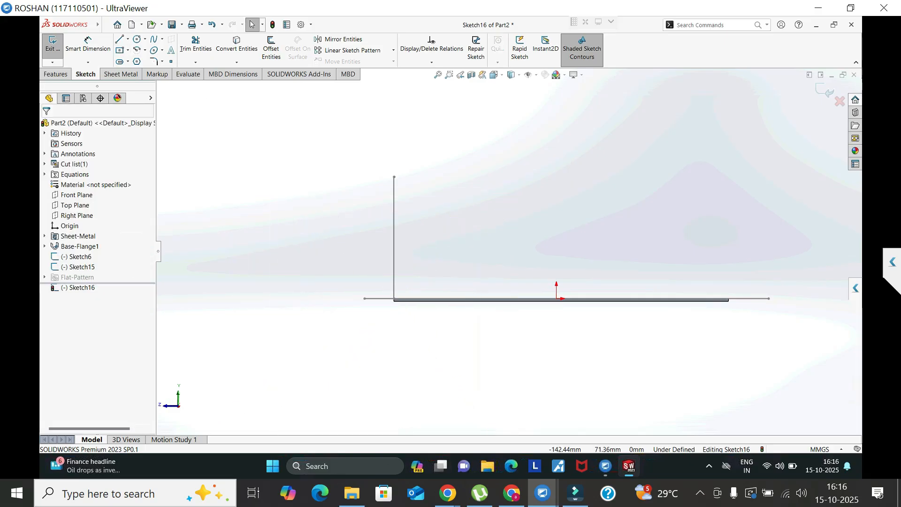
click(121, 74)
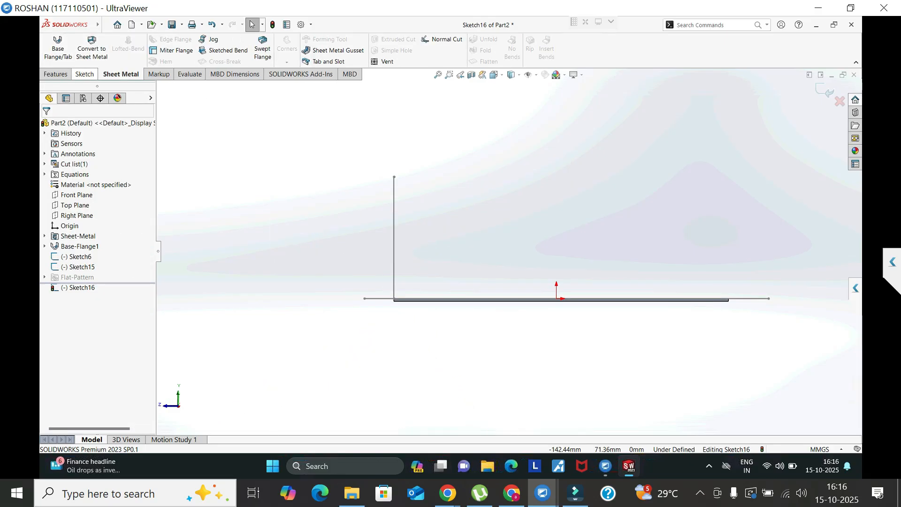
click(85, 74)
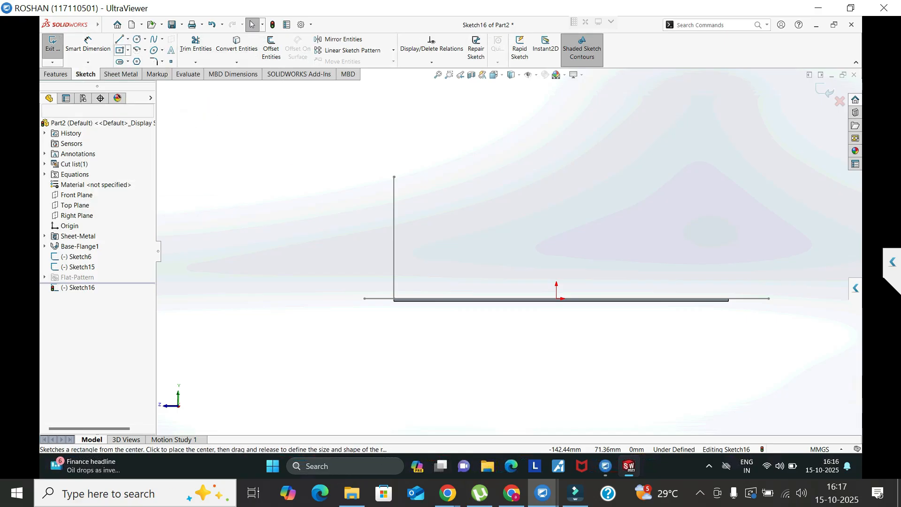
click(120, 50)
click(51, 159)
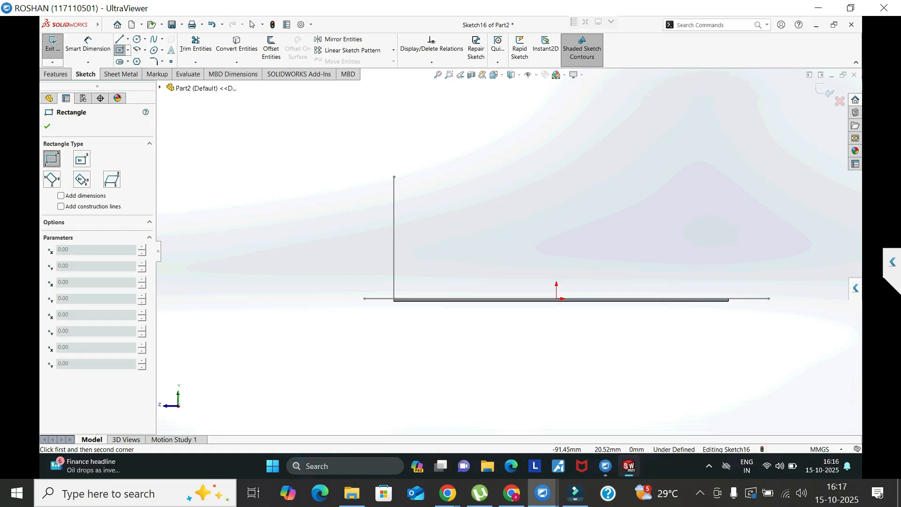
scroll(377, 305, down, 5)
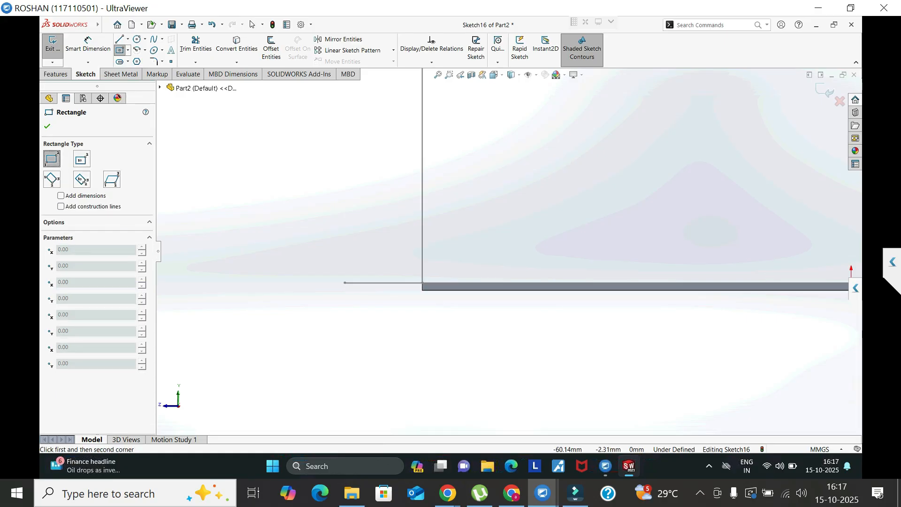
click(422, 286)
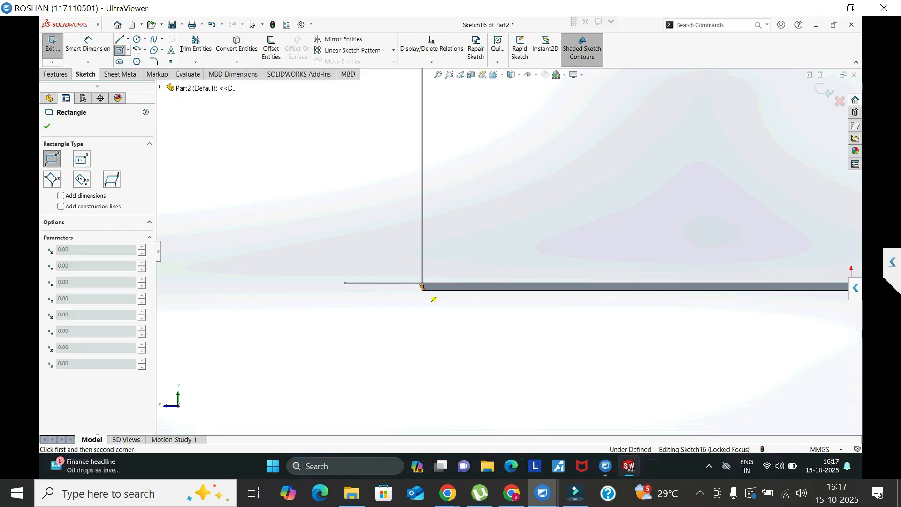
key(Escape)
key(Escape)
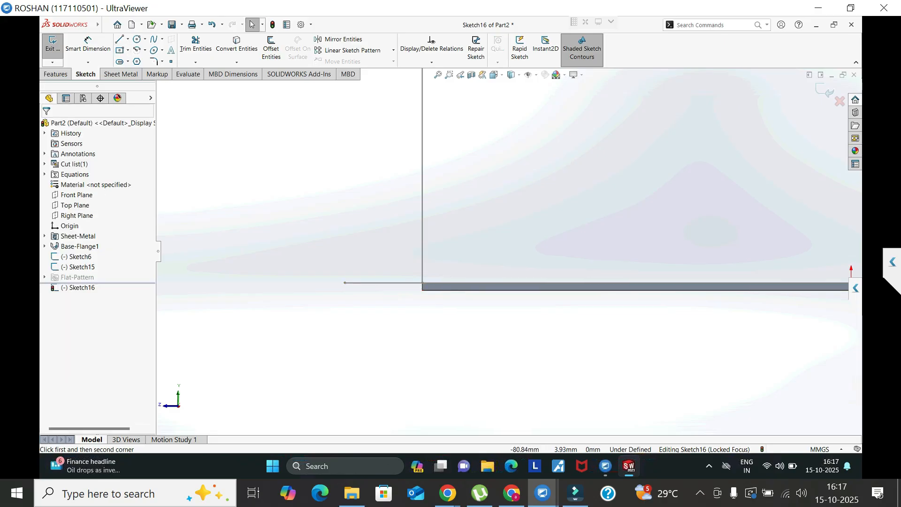
Sketch an upright corner rectangle starting at the lower corner of the plate's end face.
click(119, 50)
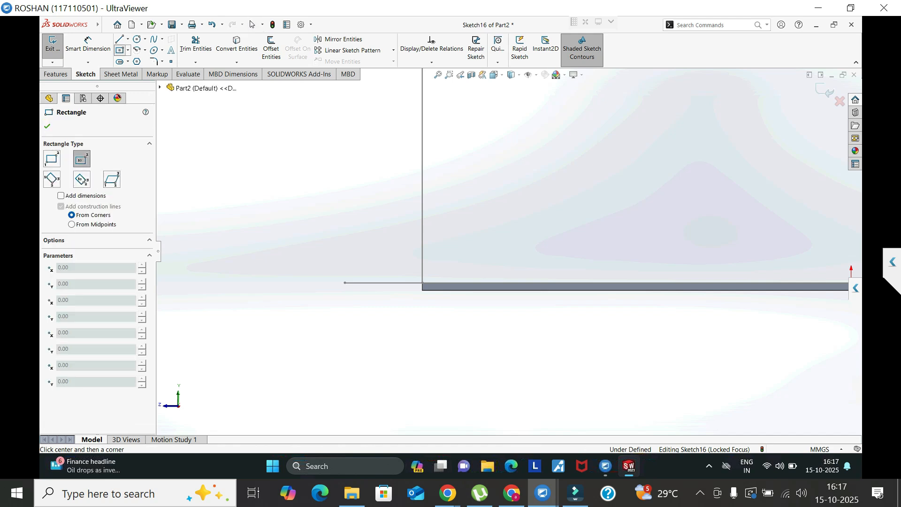
click(52, 158)
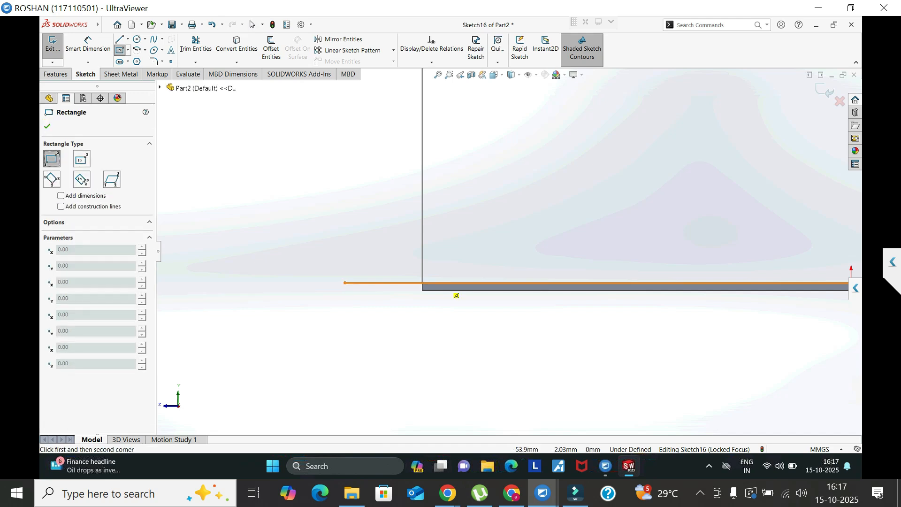
click(434, 301)
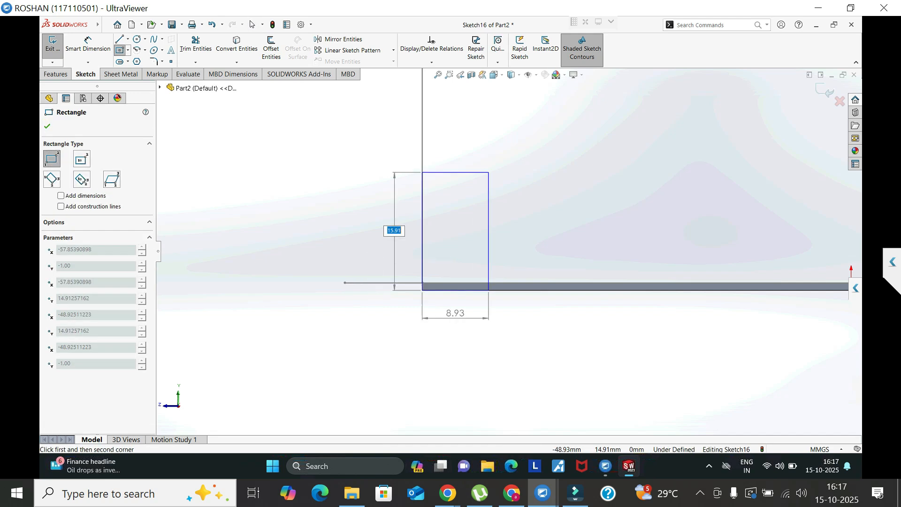
scroll(488, 183, down, 3)
scroll(504, 251, up, 3)
scroll(521, 187, down, 3)
click(665, 133)
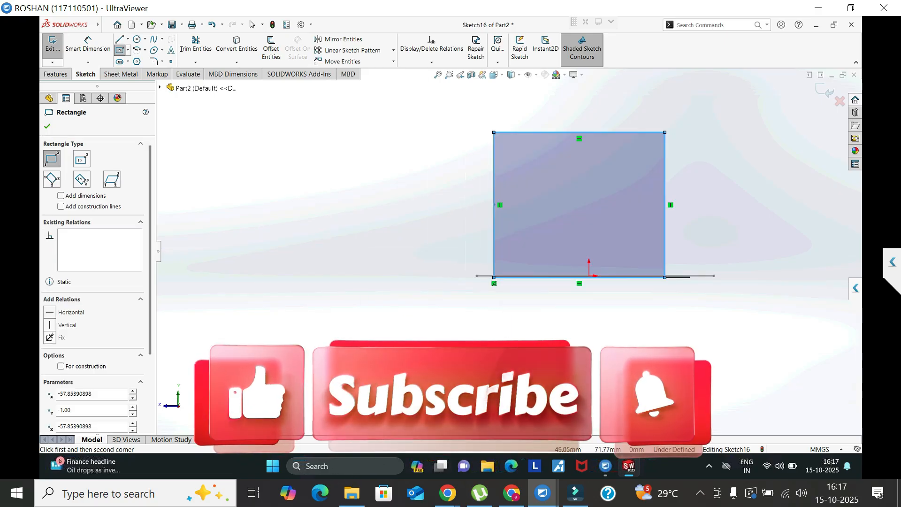
key(Escape)
Make the rectangle's free lower corner coincident with the opposite lower corner of the plate's end face.
scroll(739, 280, down, 2)
scroll(720, 277, down, 3)
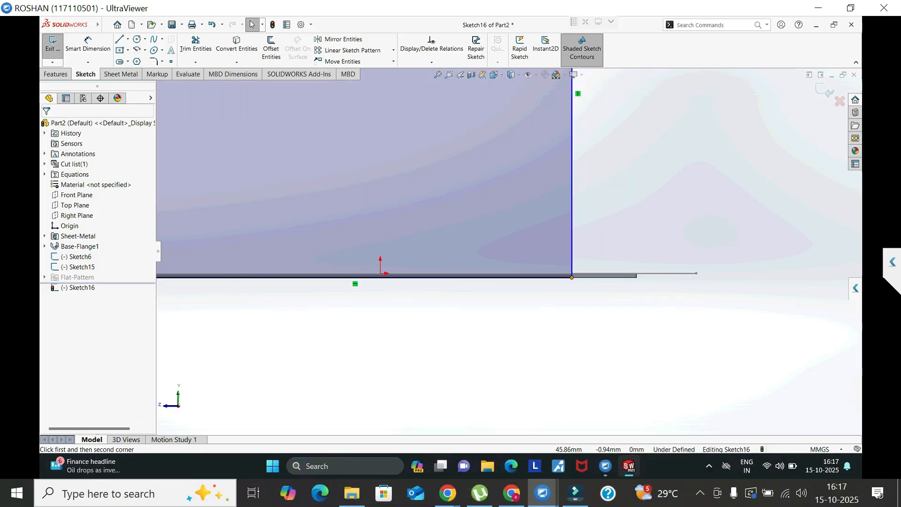
click(636, 277)
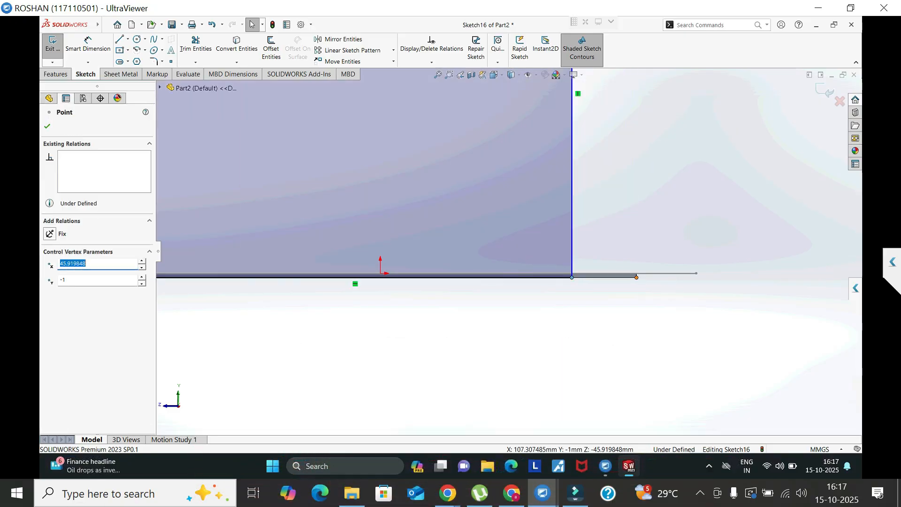
ctrl+click(571, 277)
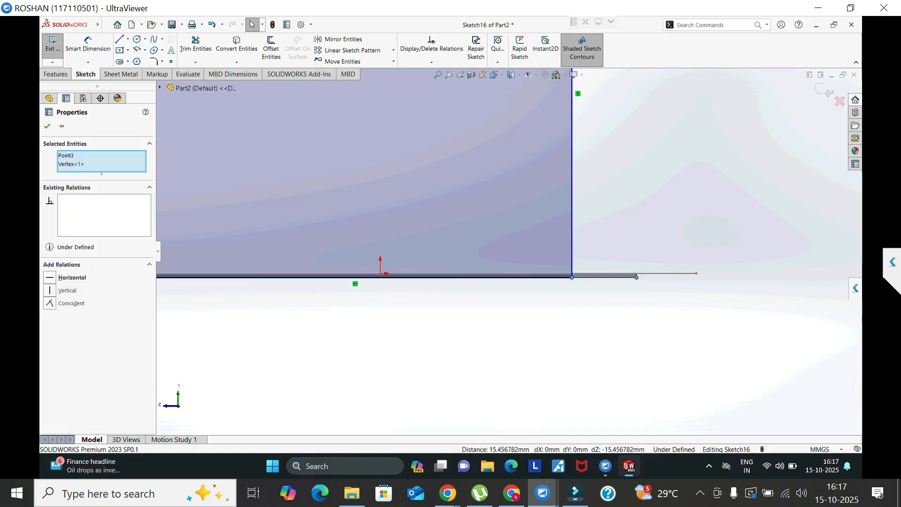
click(72, 303)
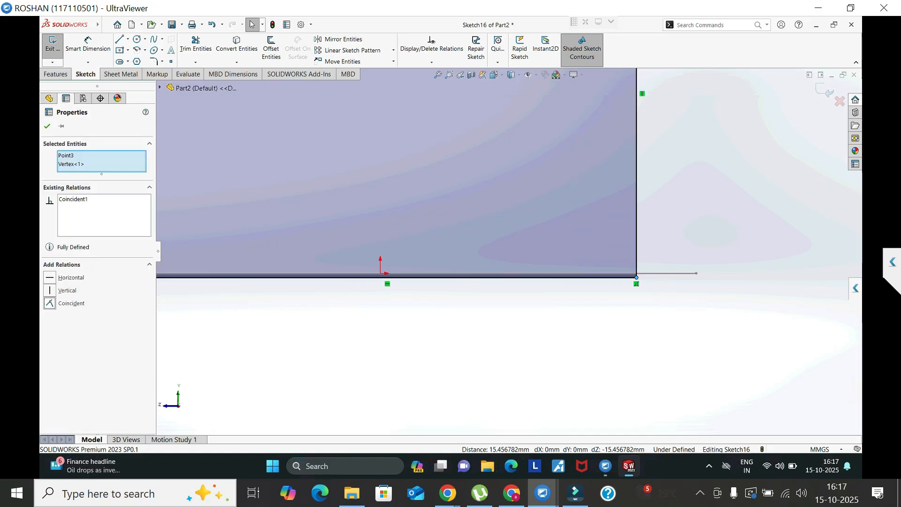
key(Escape)
key(ctrl+7)
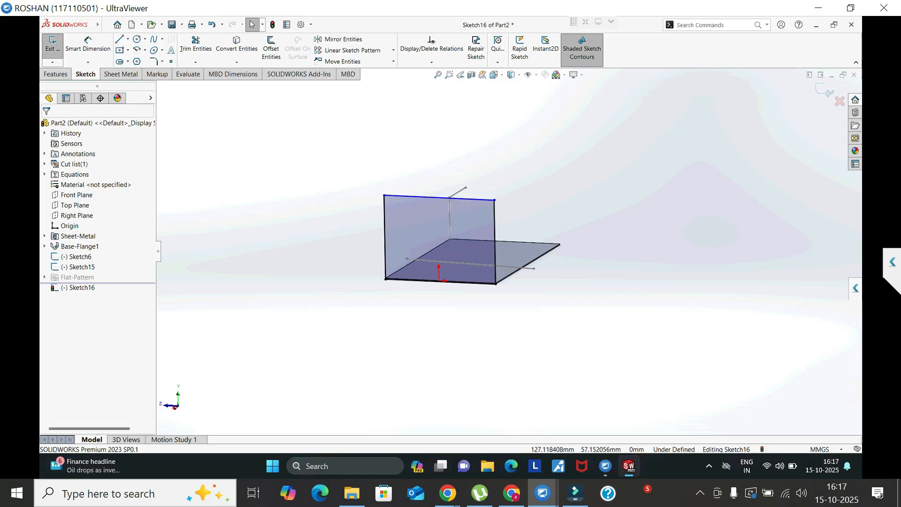
Create a separate, unmerged 1 mm base flange from the rectangle sketch with its thickness direction reversed.
click(825, 90)
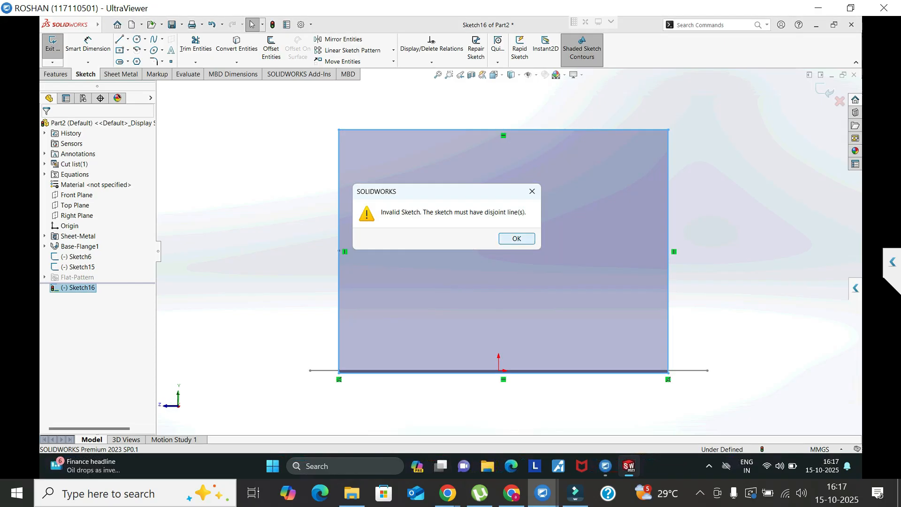
click(516, 238)
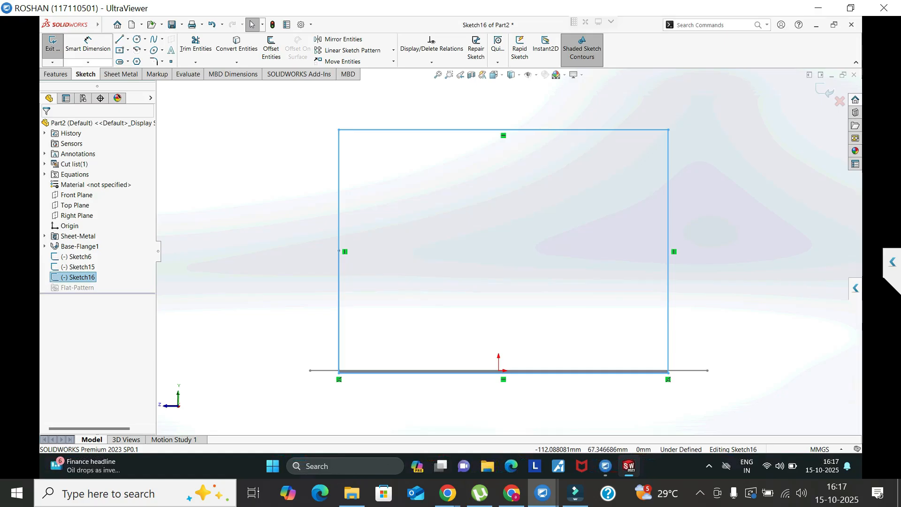
click(56, 74)
click(120, 74)
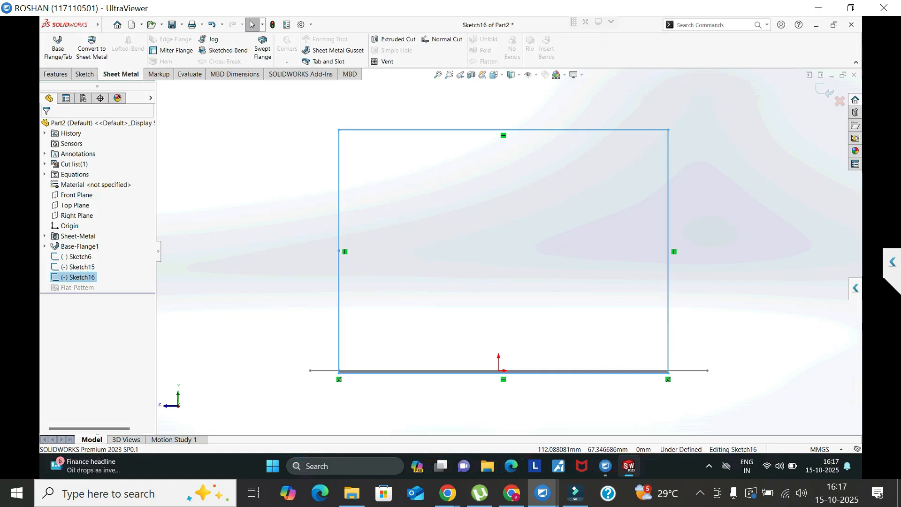
click(57, 49)
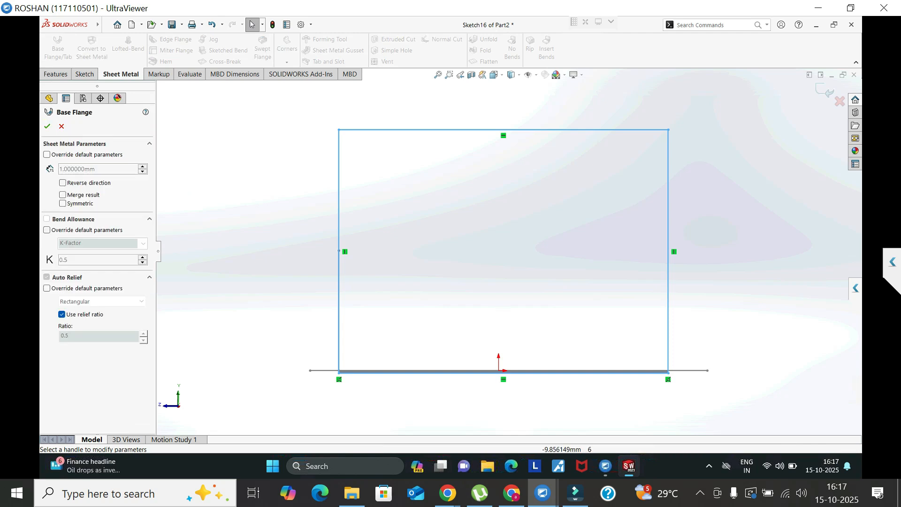
middle_drag(478, 240, 469, 277)
scroll(271, 287, up, 7)
scroll(271, 287, up, 3)
scroll(563, 265, down, 8)
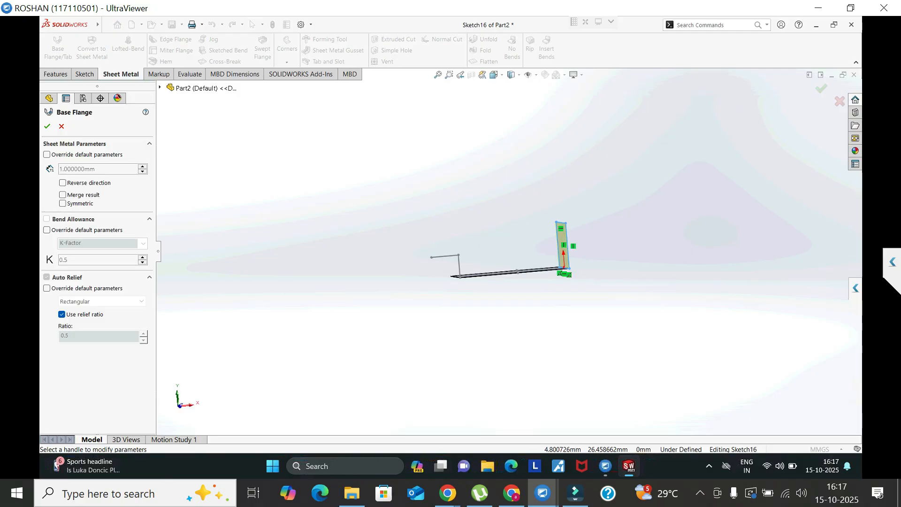
scroll(556, 282, down, 6)
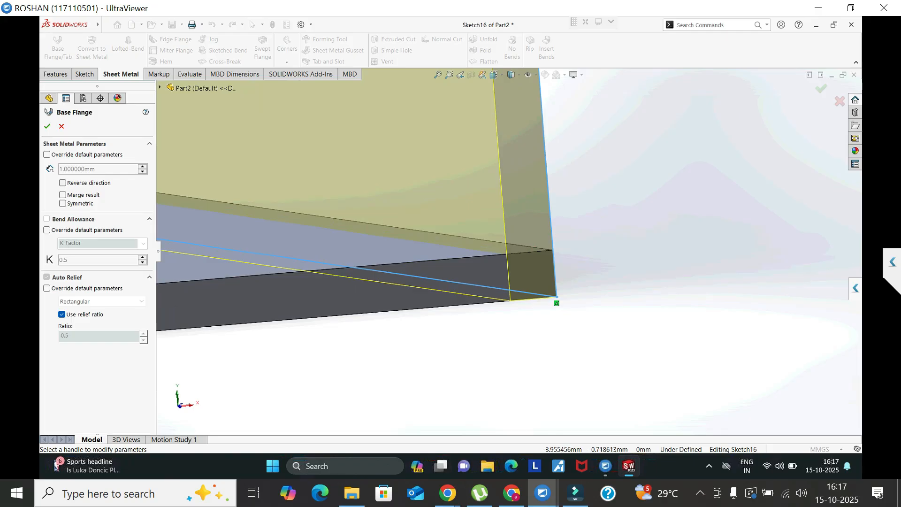
click(63, 183)
click(47, 126)
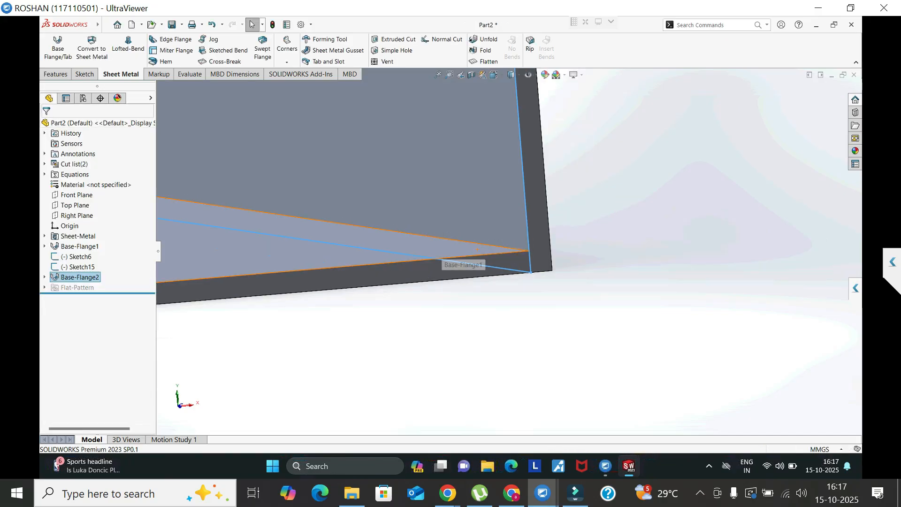
Examine the corner joint between the upright flange and the base plate from both sides.
scroll(477, 249, up, 1)
middle_drag(478, 249, 408, 249)
scroll(454, 249, up, 4)
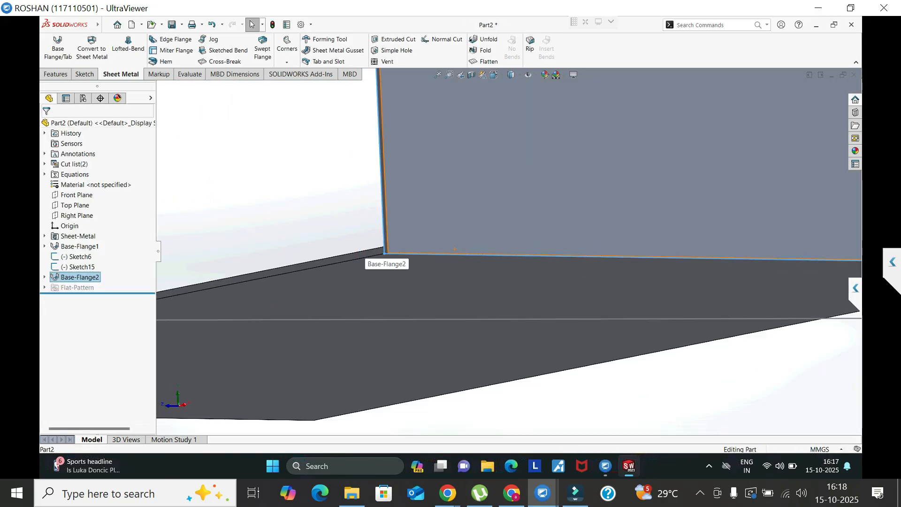
scroll(454, 249, up, 3)
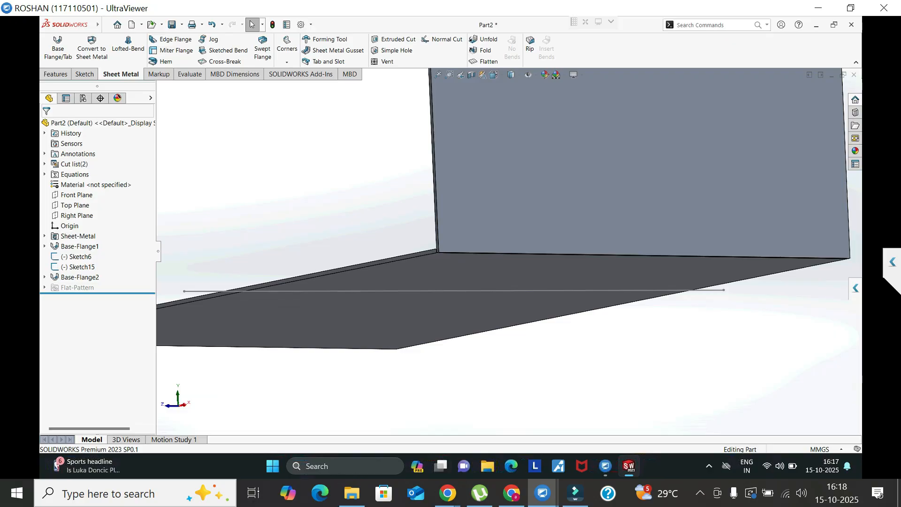
middle_drag(394, 258, 476, 288)
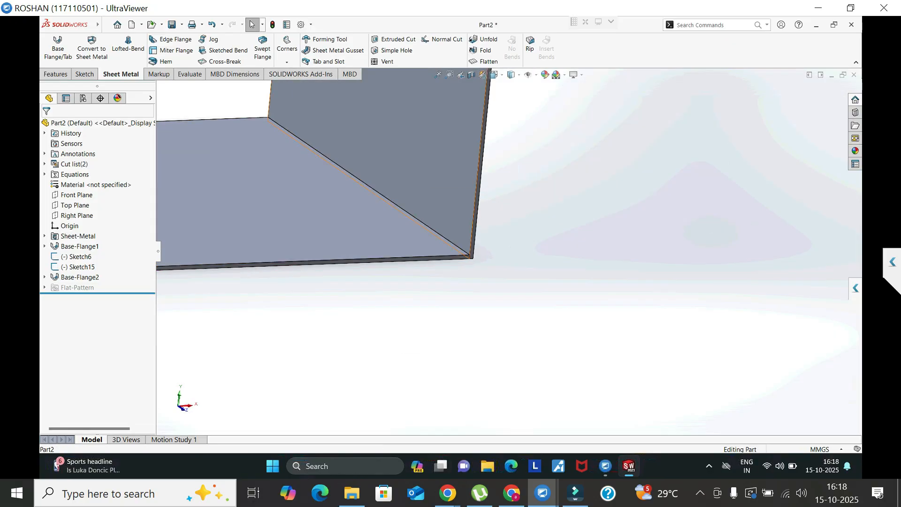
click(427, 146)
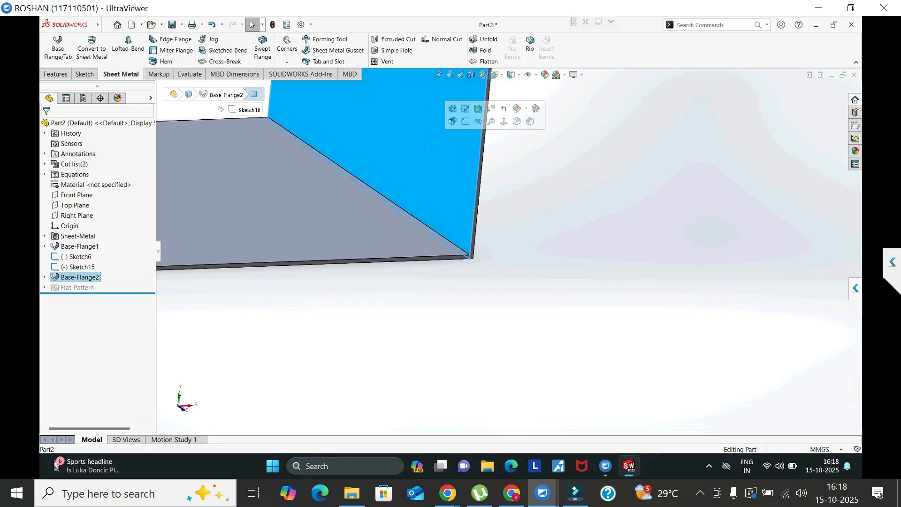
click(366, 239)
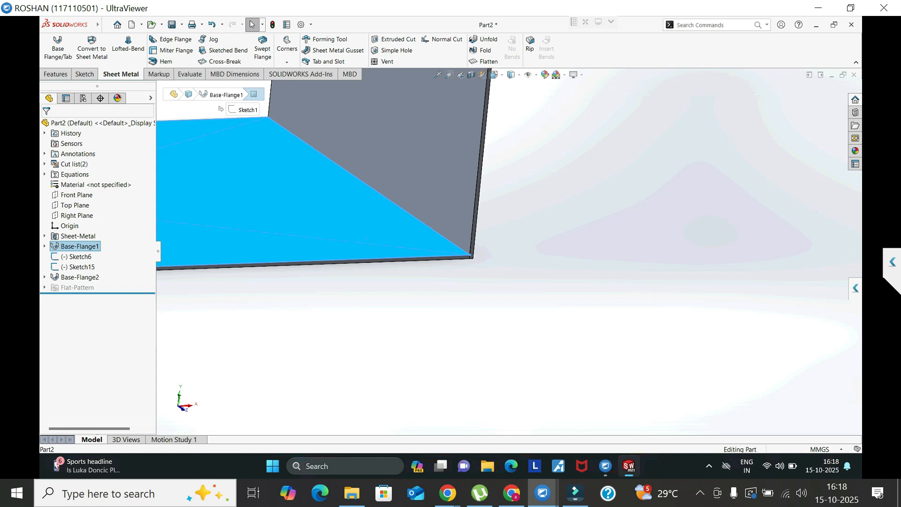
key(Escape)
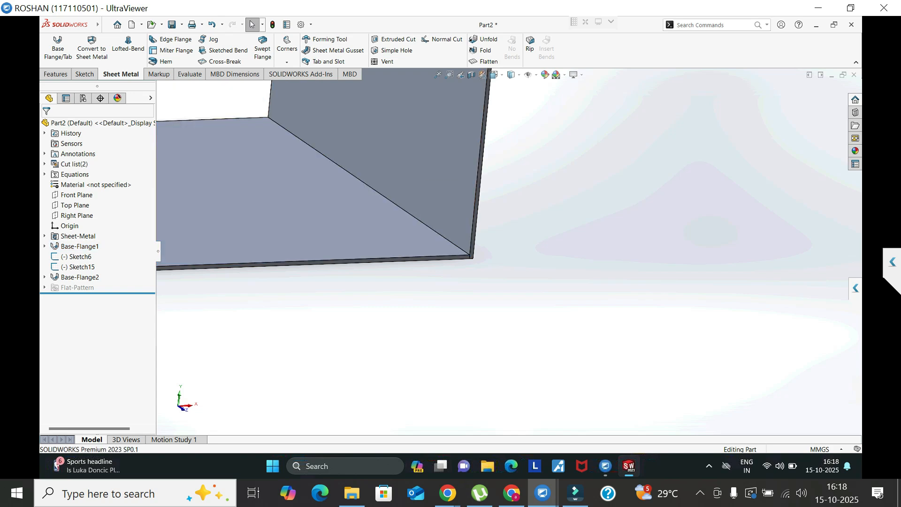
click(329, 62)
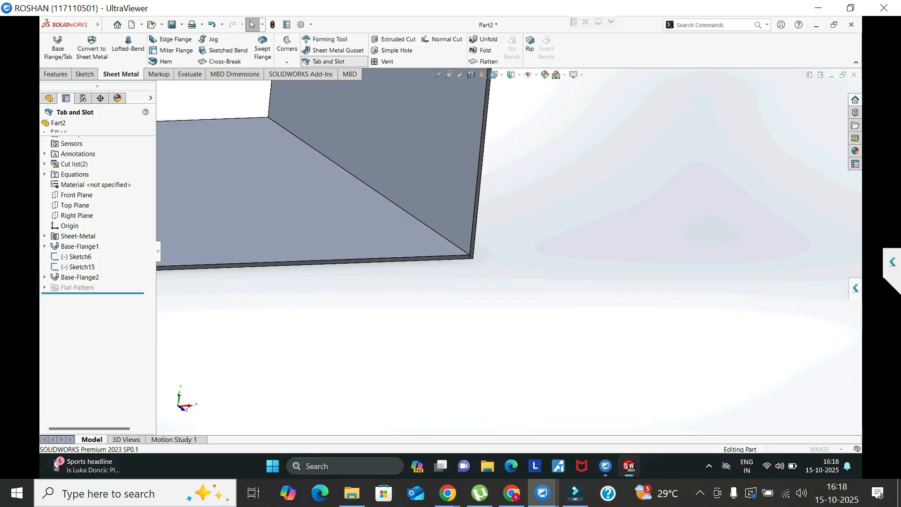
middle_drag(375, 216, 228, 213)
scroll(187, 235, down, 7)
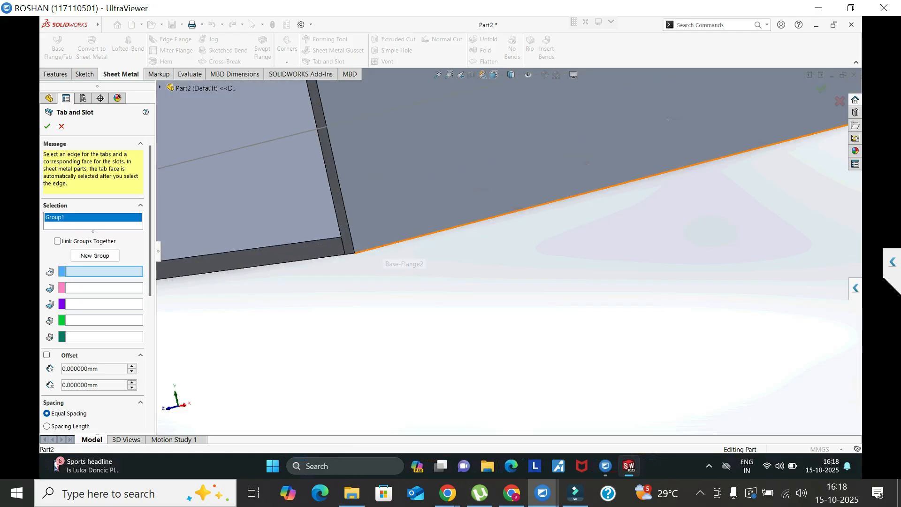
click(382, 247)
middle_drag(348, 217, 412, 188)
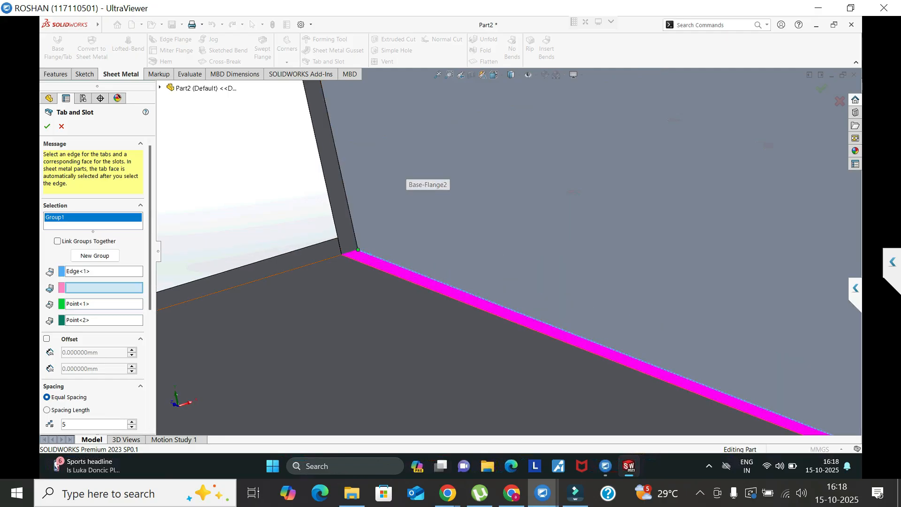
middle_drag(329, 275, 462, 319)
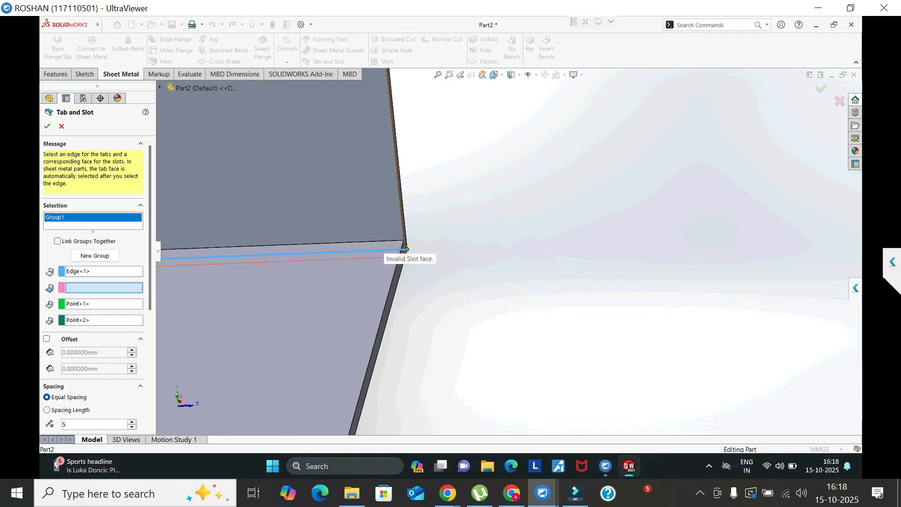
middle_drag(385, 249, 247, 221)
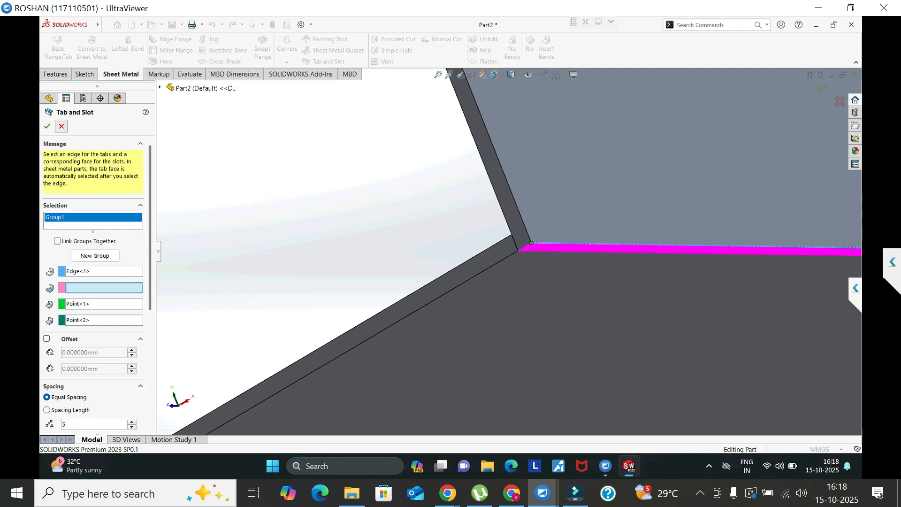
key(Escape)
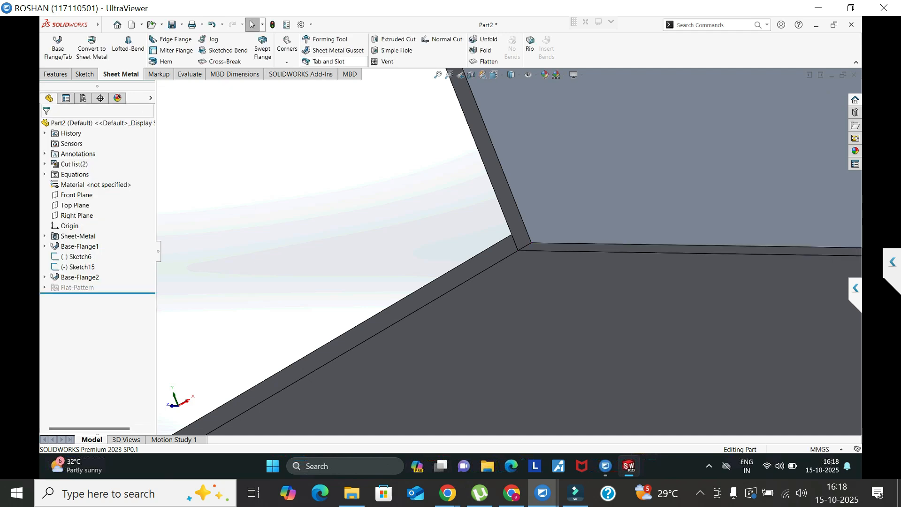
Set up a Tab and Slot using the base plate's upper end edge for the tabs and the upright flange's outer face for the slots.
click(329, 62)
middle_drag(469, 249, 643, 274)
scroll(508, 251, up, 4)
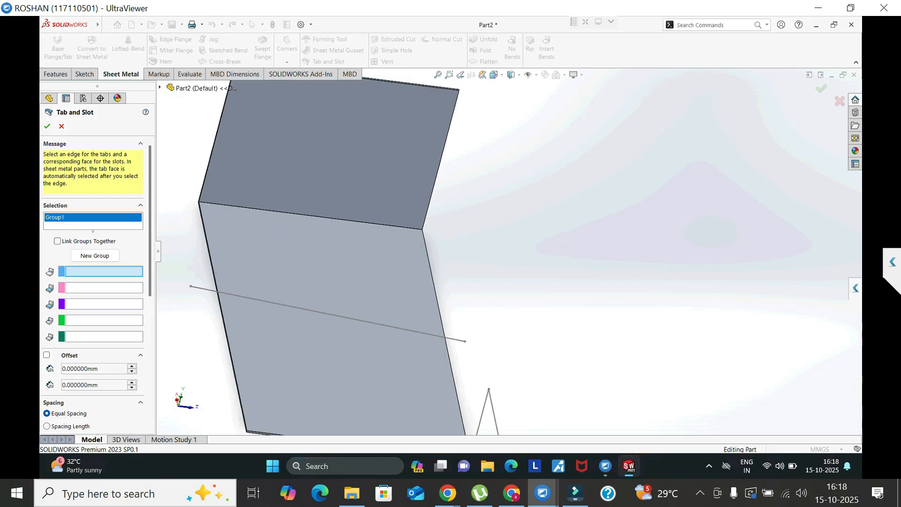
scroll(336, 222, down, 5)
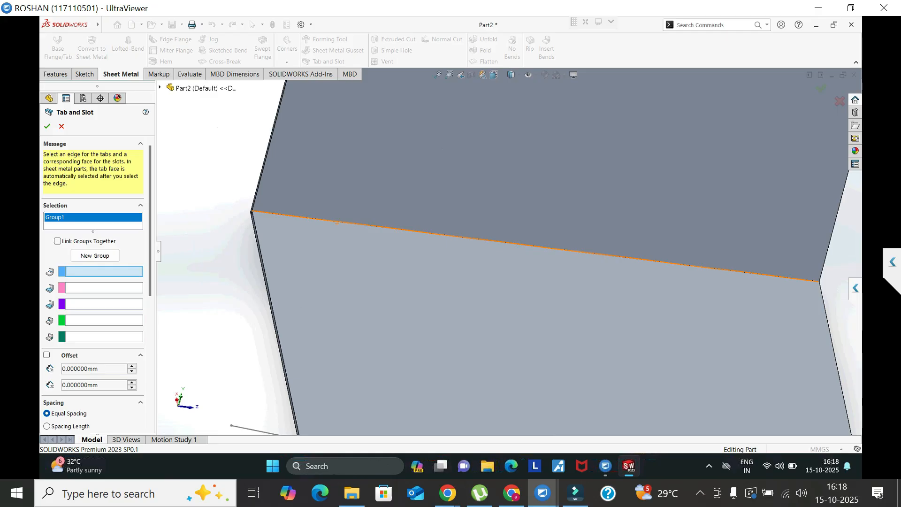
scroll(255, 214, down, 4)
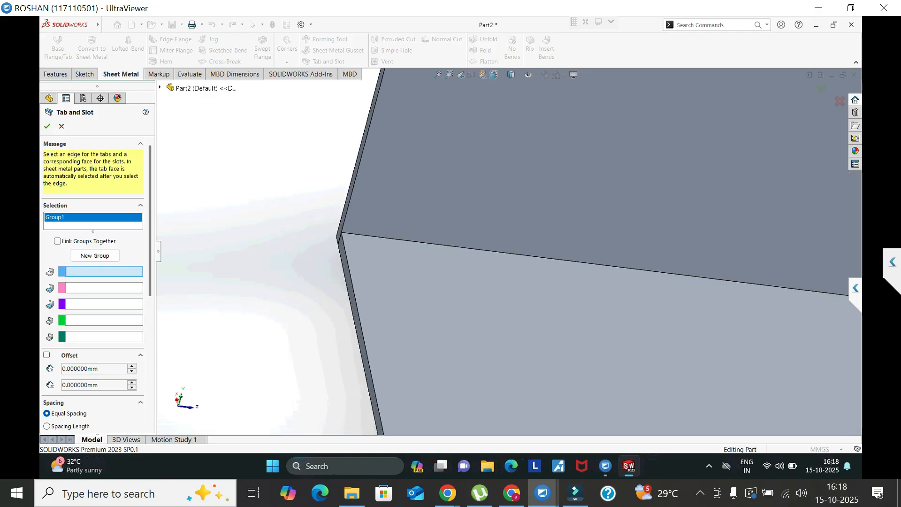
click(351, 233)
scroll(351, 234, up, 5)
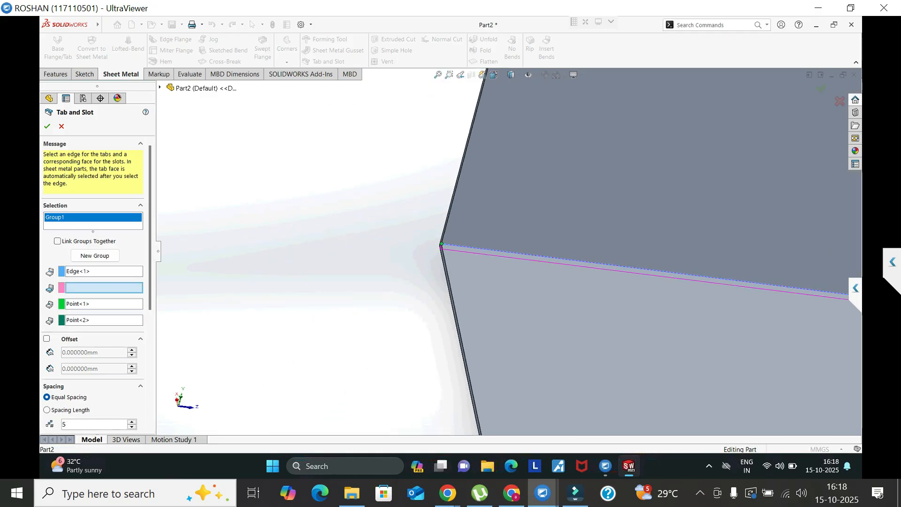
scroll(351, 233, up, 8)
middle_drag(351, 234, 227, 235)
scroll(719, 260, down, 3)
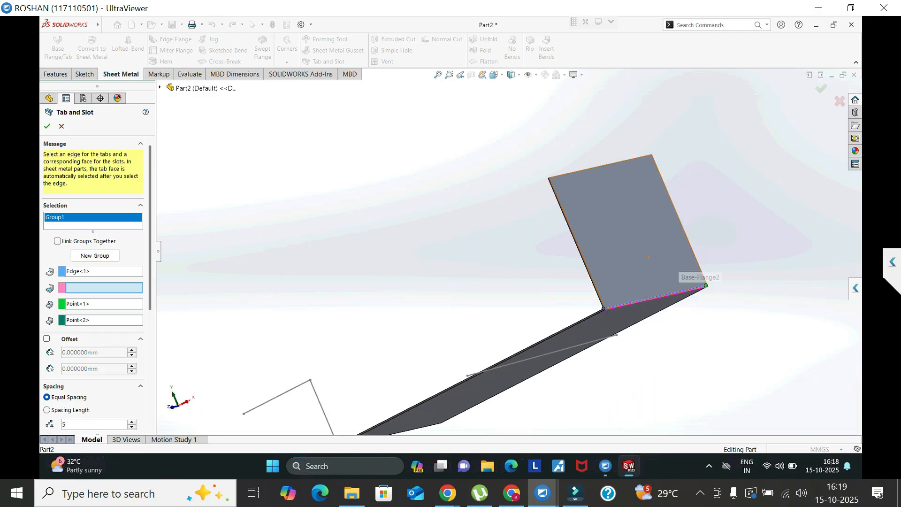
click(677, 259)
Check the tab preview along the joint and create the tab and slot features with five equally spaced tabs.
scroll(678, 307, down, 10)
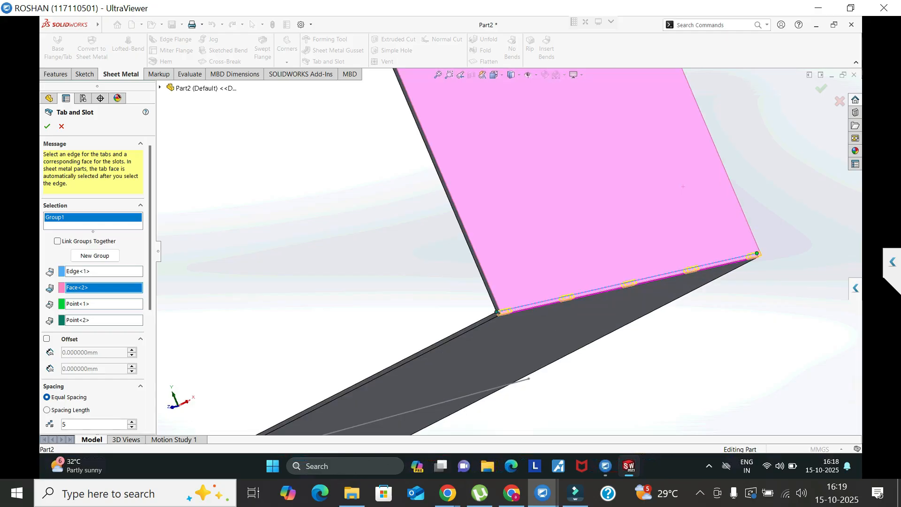
middle_drag(453, 326, 553, 256)
scroll(494, 313, up, 9)
scroll(582, 206, down, 3)
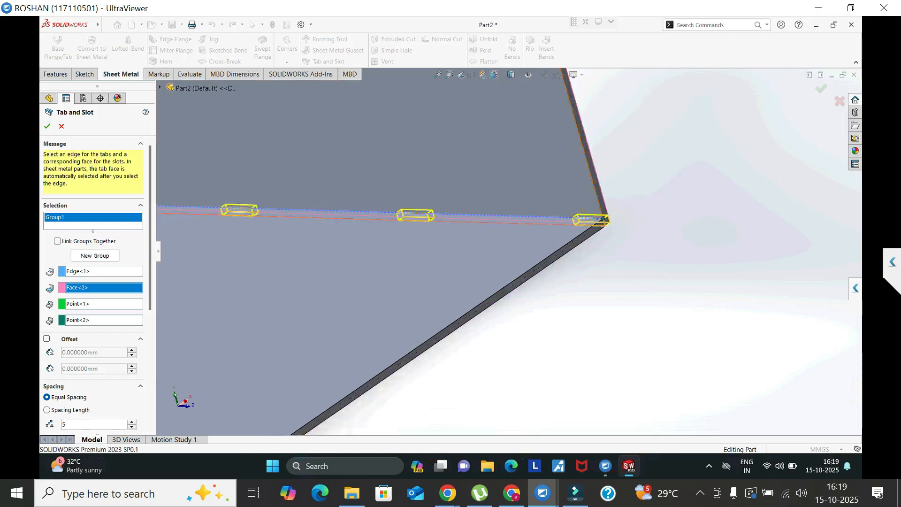
scroll(582, 211, down, 5)
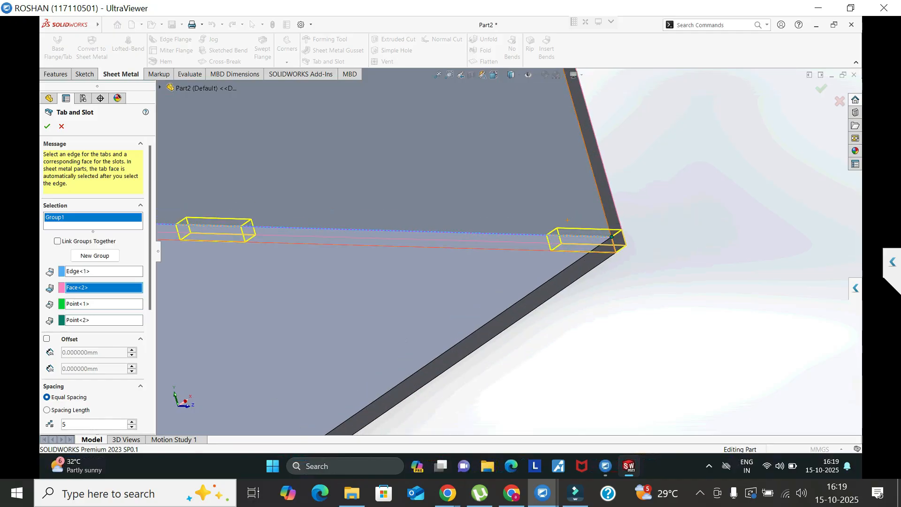
scroll(582, 215, down, 2)
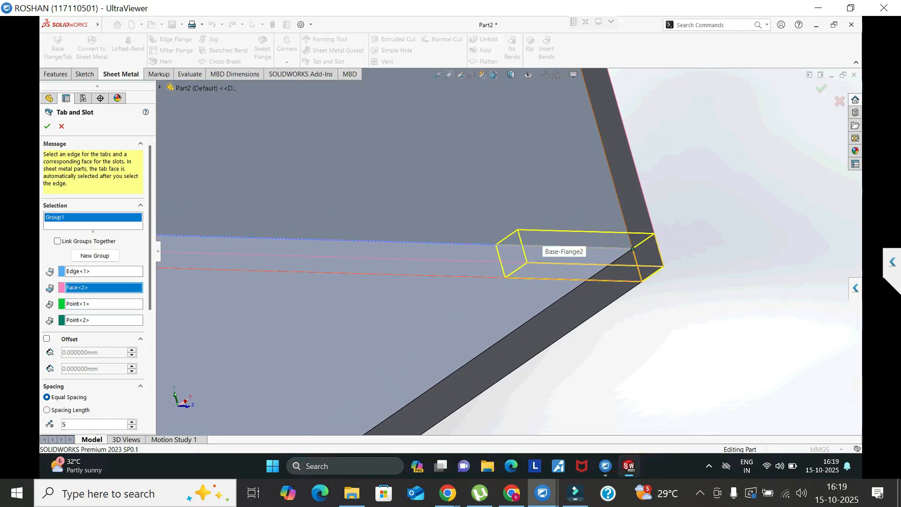
scroll(510, 245, up, 4)
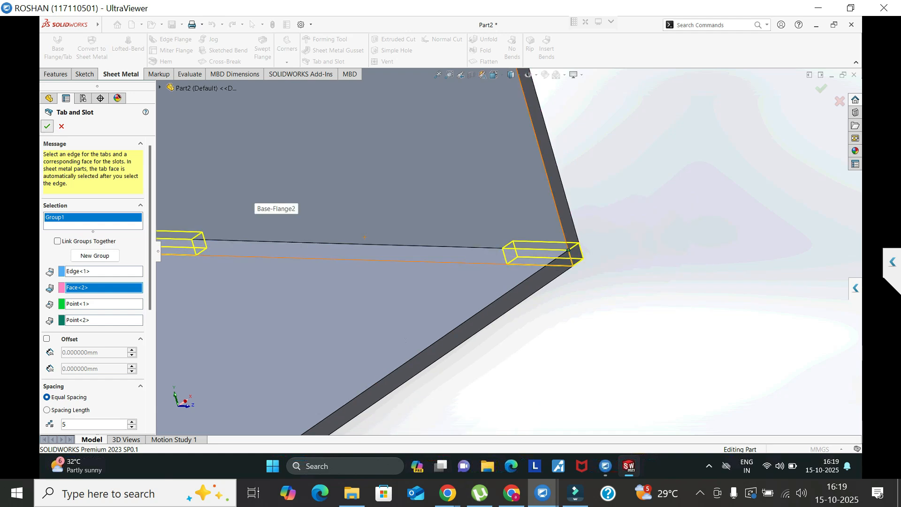
key(Return)
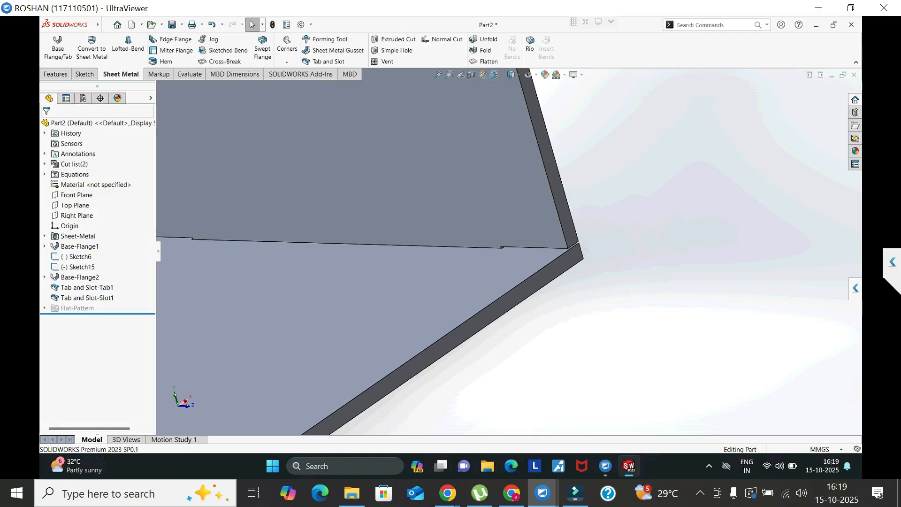
Examine the tab and slot joint closely, temporarily hiding the upright flange body to inspect the tabs on the base plate's end.
scroll(590, 243, down, 5)
scroll(577, 252, down, 3)
click(457, 340)
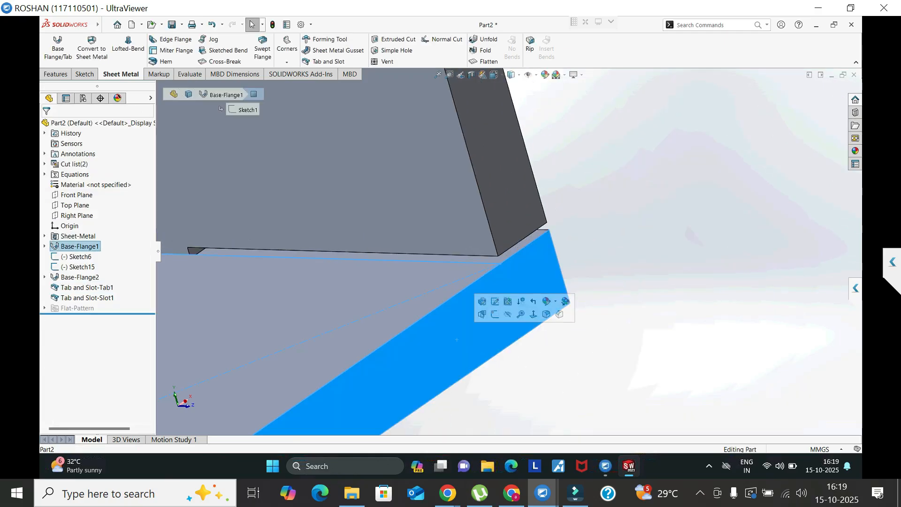
middle_drag(457, 339, 528, 248)
scroll(511, 197, up, 10)
click(448, 164)
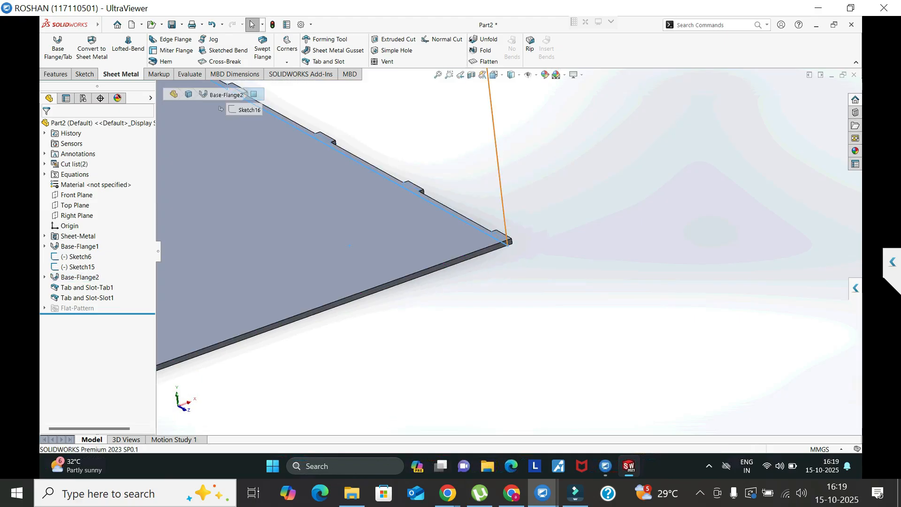
middle_drag(409, 176, 381, 198)
click(349, 245)
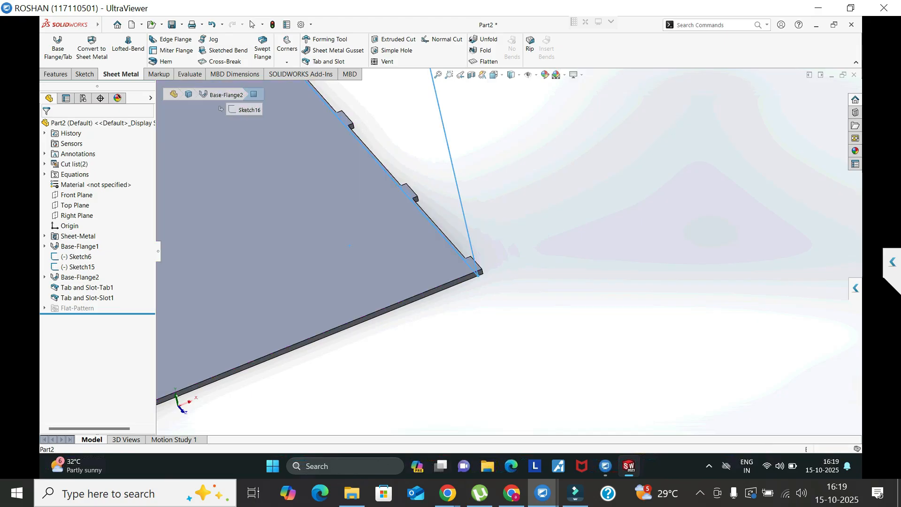
Edit the tab feature and set the tab length to 10 mm.
click(86, 287)
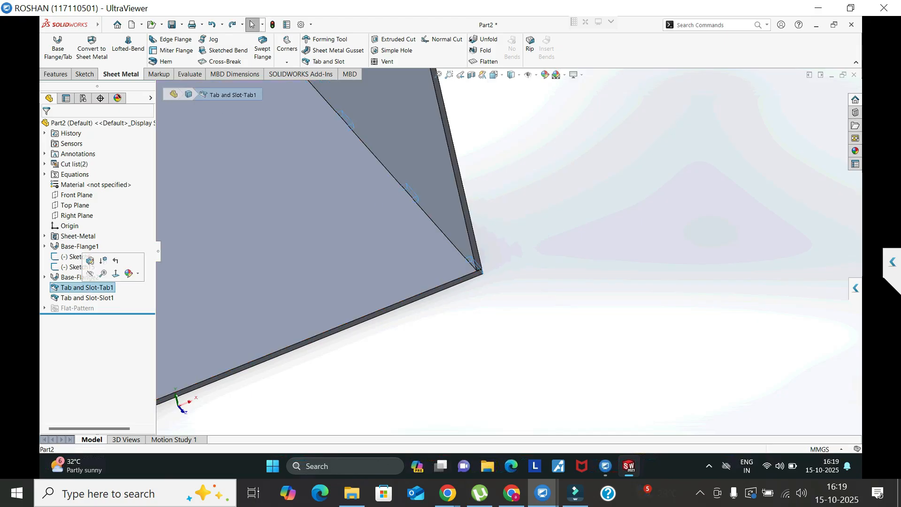
click(90, 260)
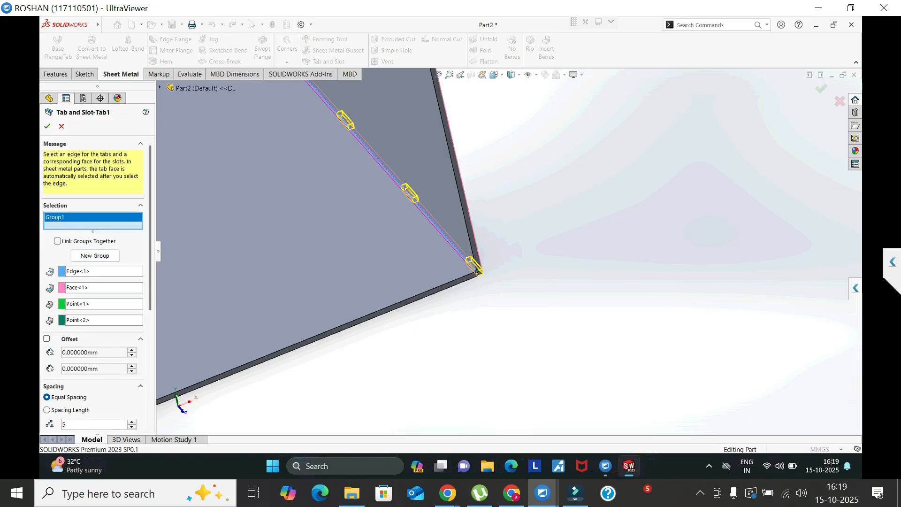
scroll(94, 281, down, 6)
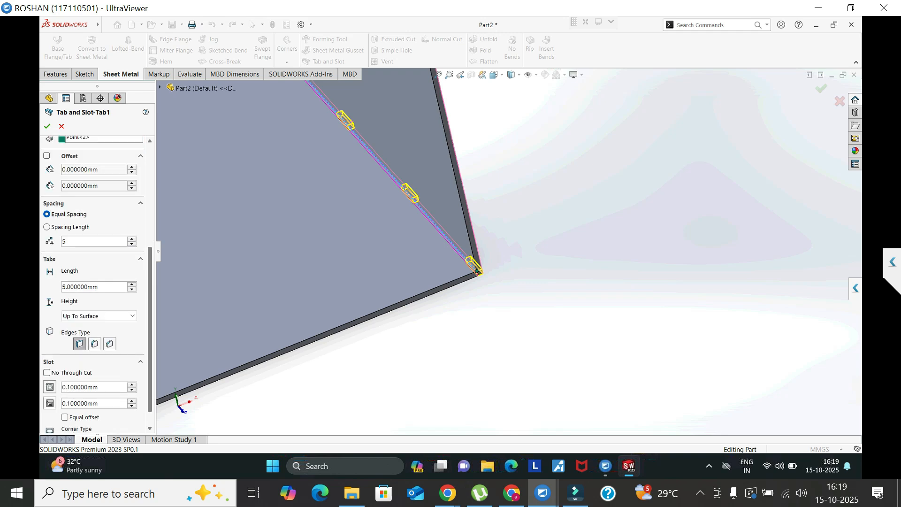
double_click(90, 287)
text(1)
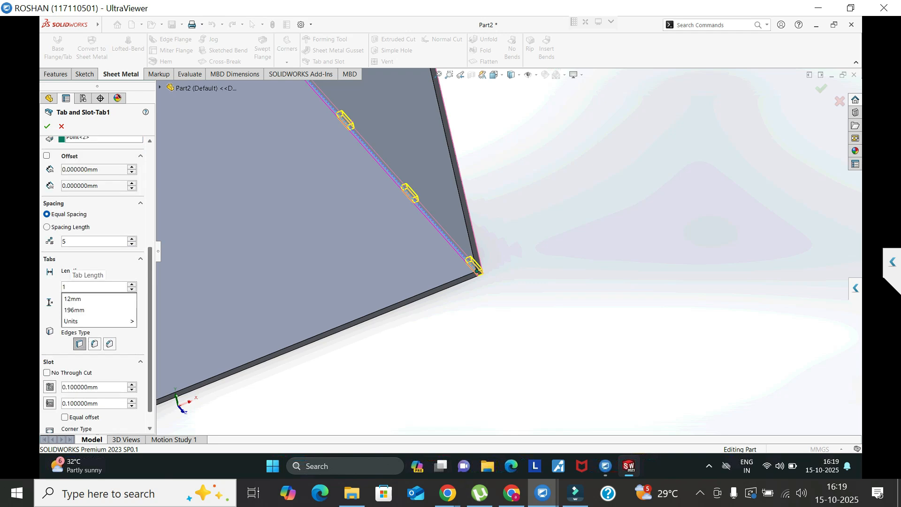
text(0)
key(Return)
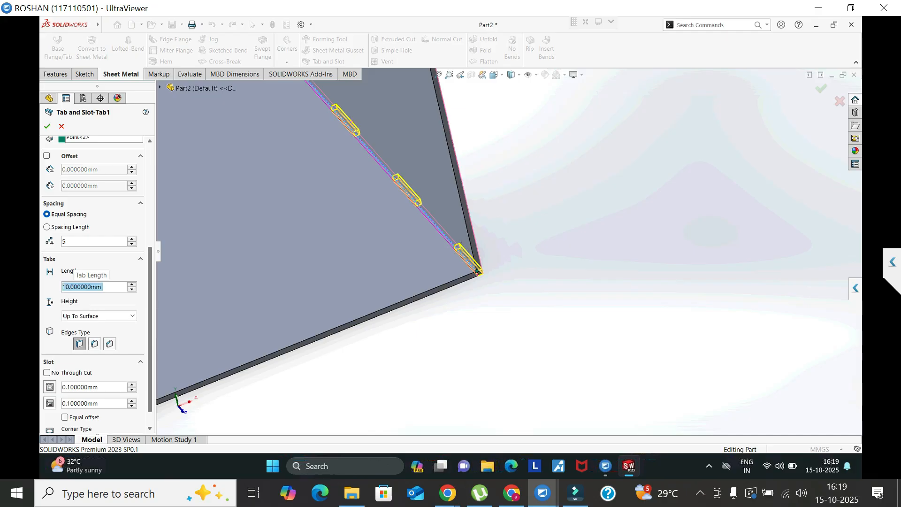
key(Return)
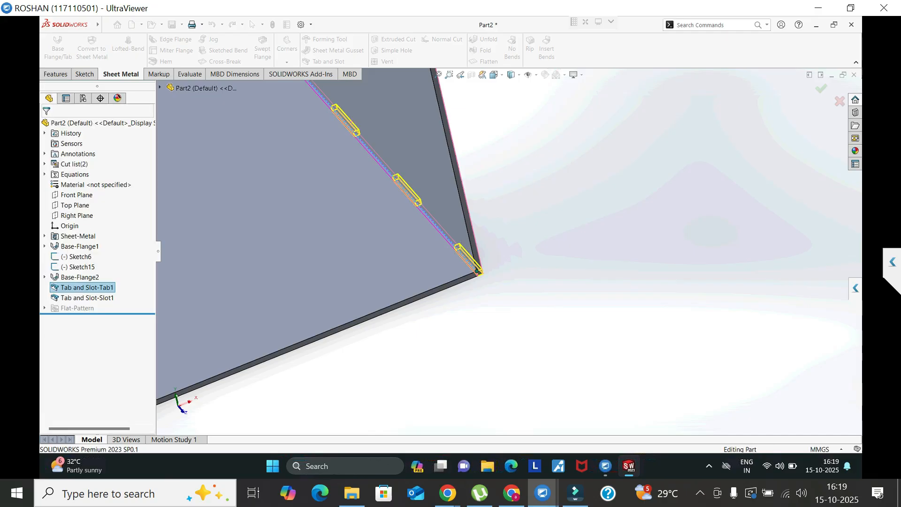
Add an 89 mm edge flange at 90 degrees along the base plate's end edge opposite the upright flange.
middle_drag(441, 264, 488, 230)
scroll(488, 230, up, 6)
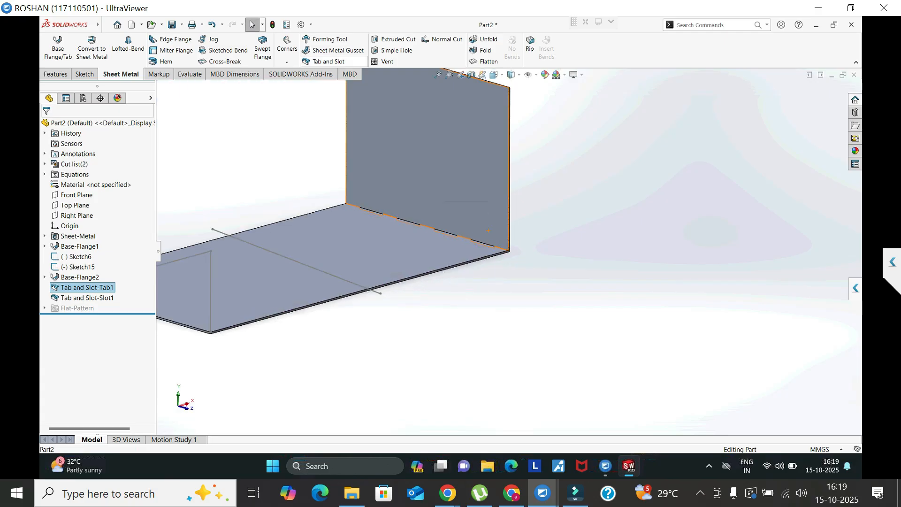
middle_drag(432, 190, 470, 197)
click(173, 39)
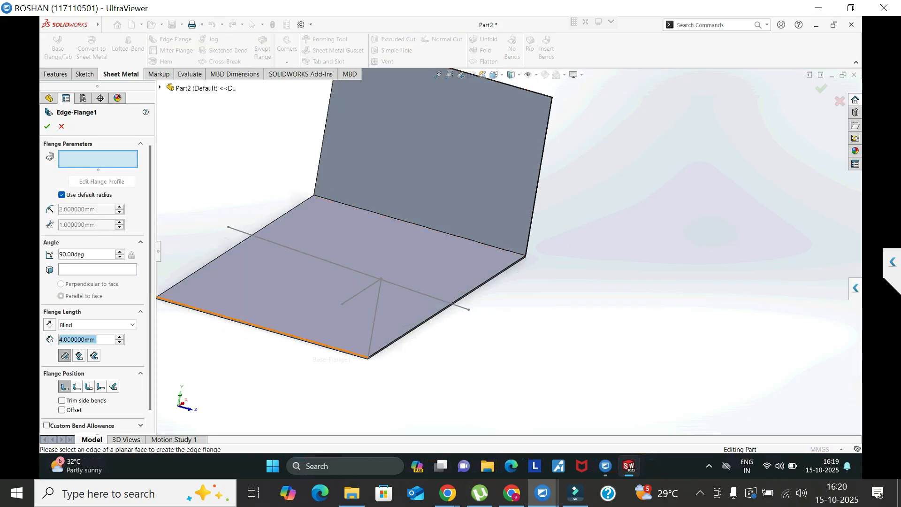
click(329, 347)
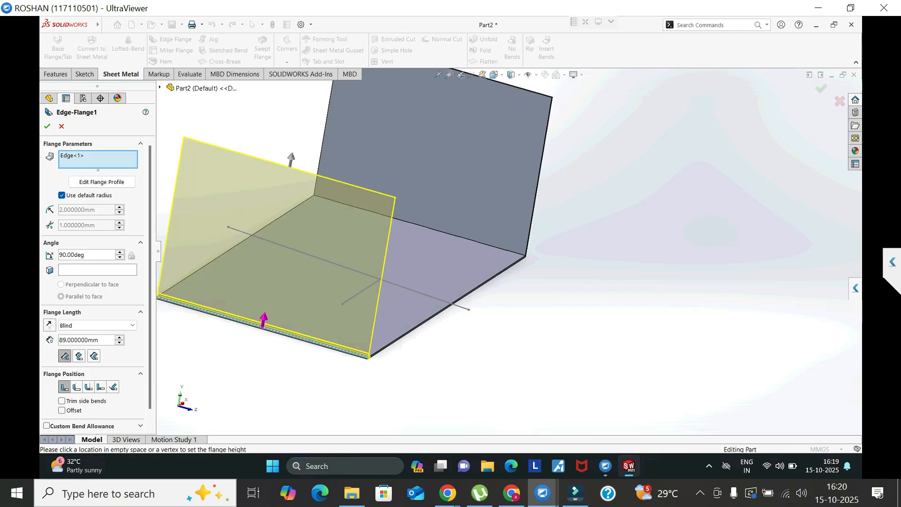
click(47, 126)
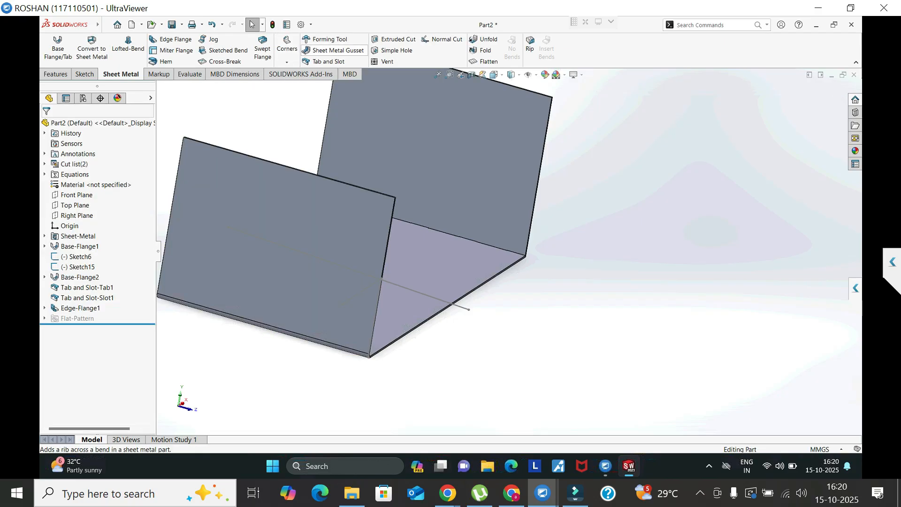
Add a sheet metal gusset across the edge flange's bend with a 70 mm offset and a 10 mm indent depth.
click(336, 54)
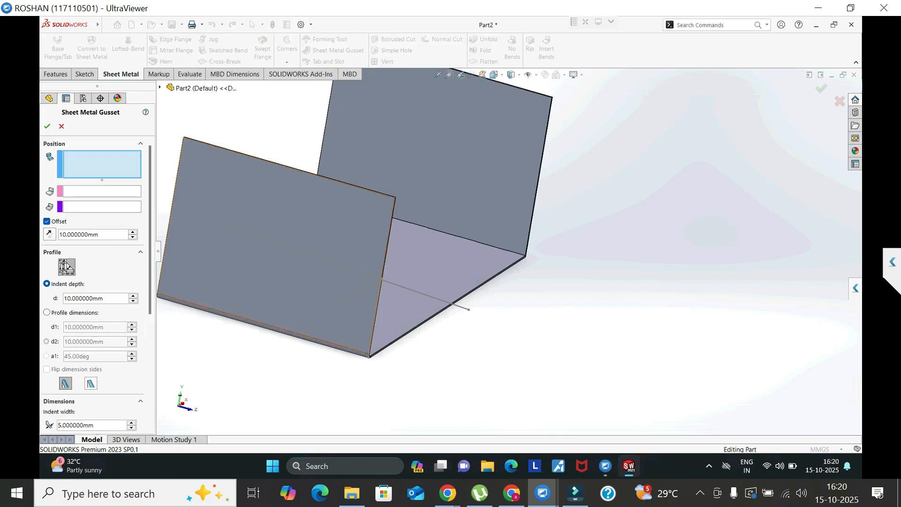
scroll(218, 371, down, 3)
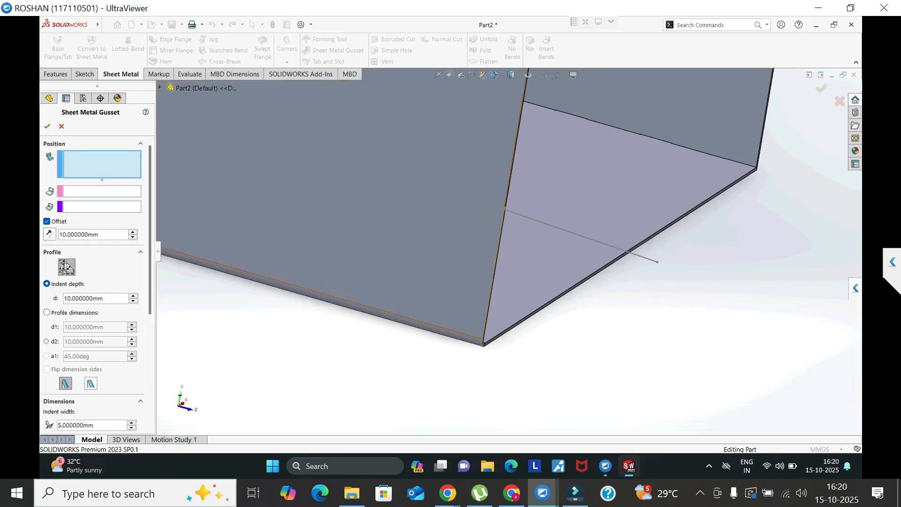
scroll(278, 305, down, 3)
scroll(279, 304, down, 3)
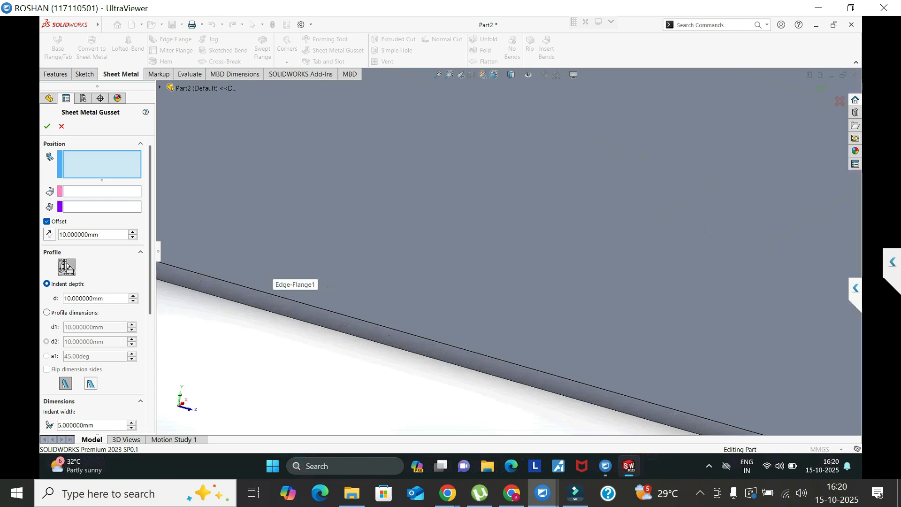
click(278, 305)
scroll(279, 305, up, 10)
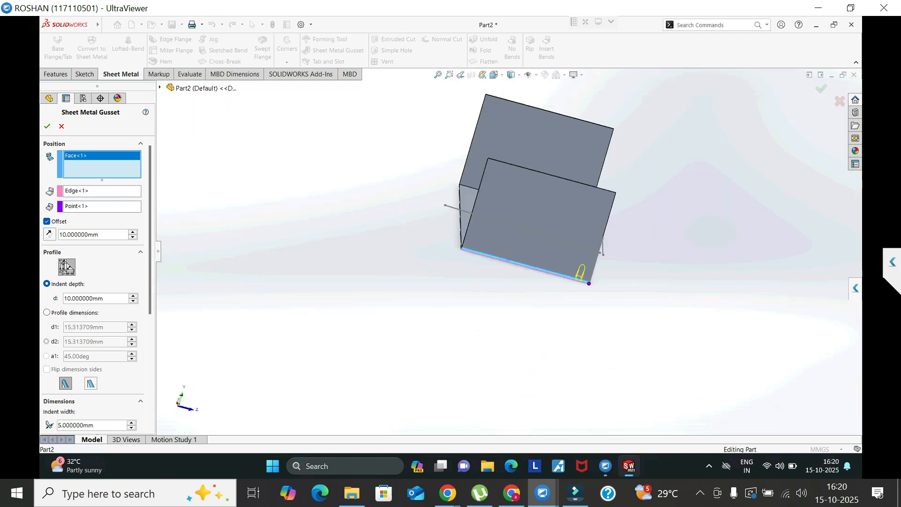
middle_drag(279, 305, 303, 308)
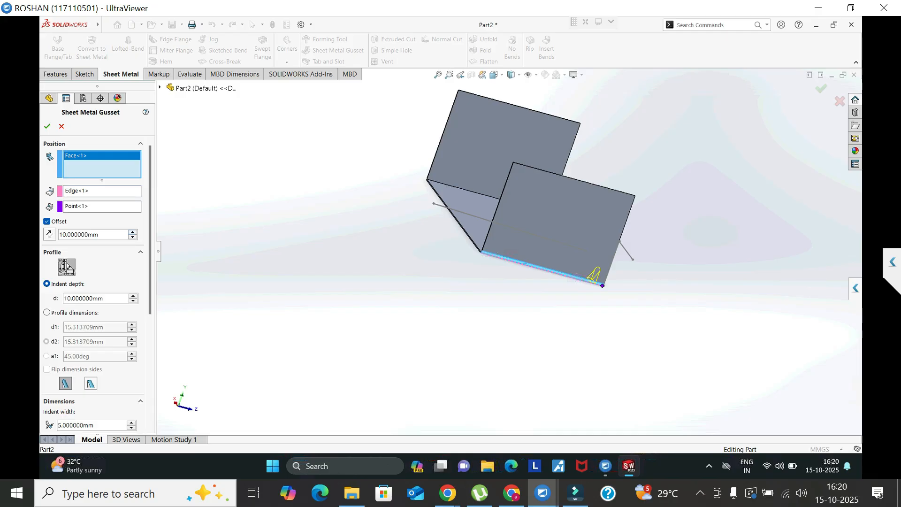
click(133, 232)
click(133, 232)
click(133, 232)
click(133, 232)
click(133, 232)
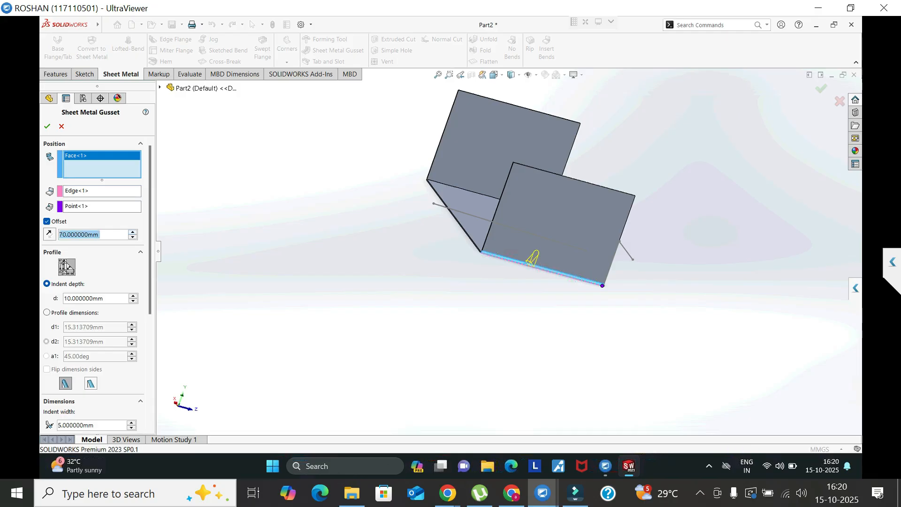
key(Return)
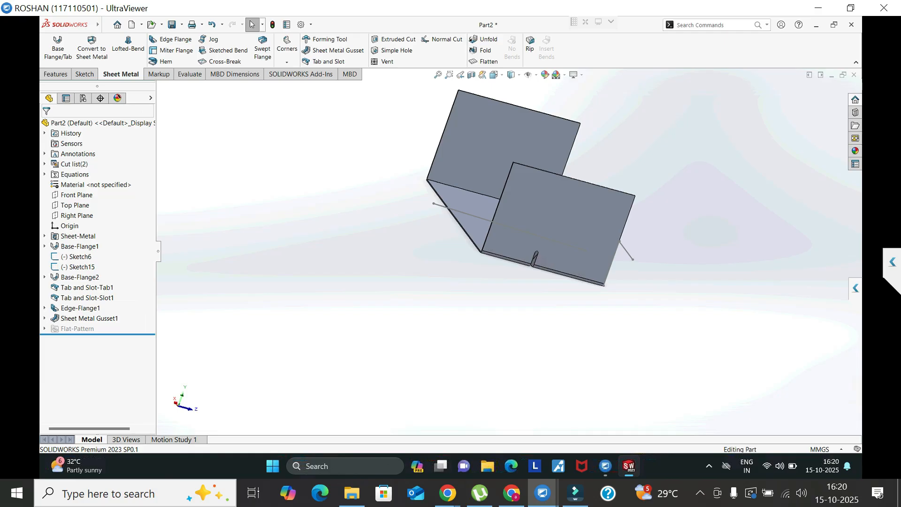
Examine the gusset on the edge flange's bend from the outer and inner sides.
scroll(532, 262, down, 10)
middle_drag(530, 225, 605, 223)
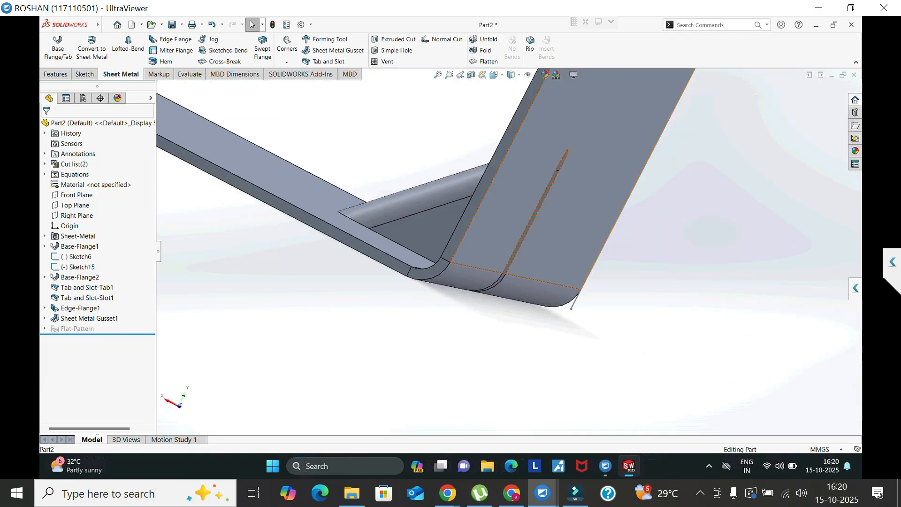
scroll(582, 286, up, 10)
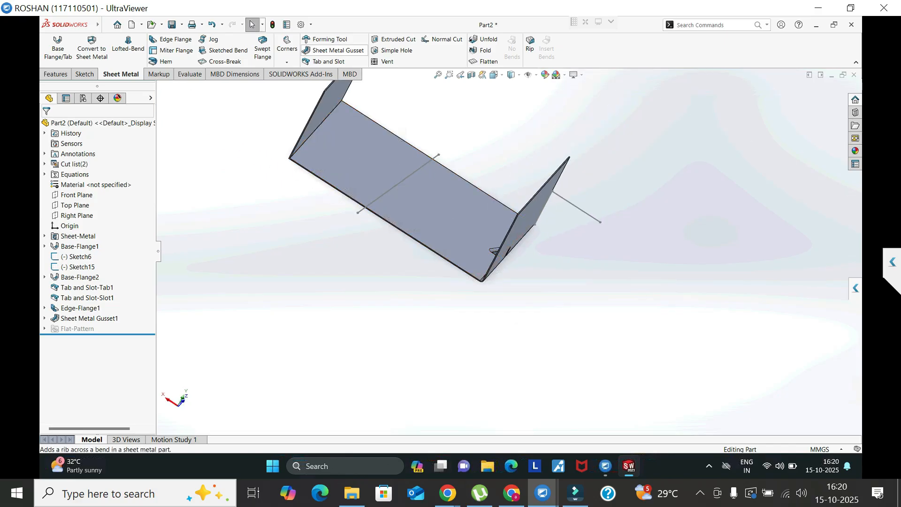
scroll(488, 259, down, 5)
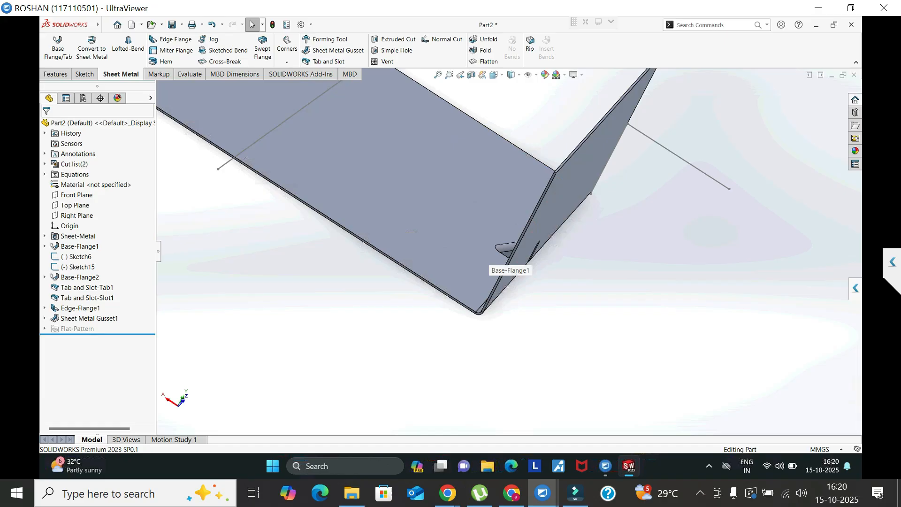
scroll(488, 259, down, 8)
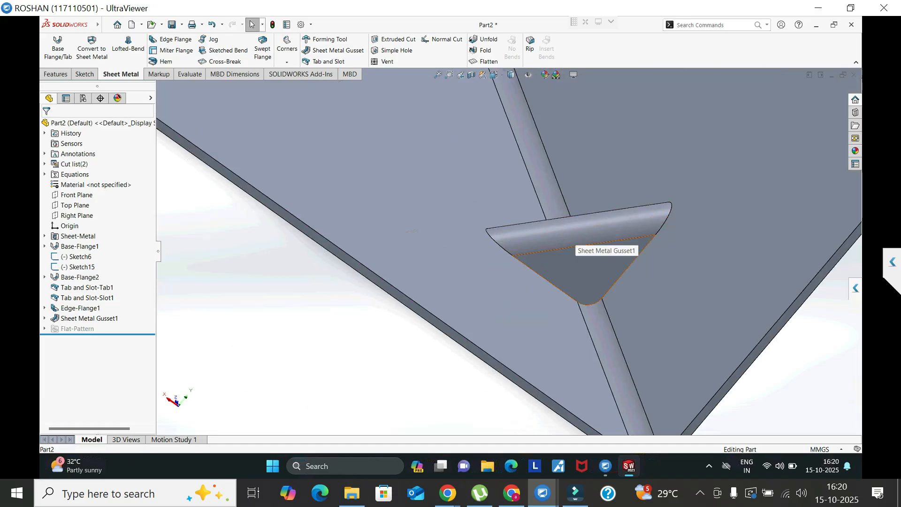
click(573, 241)
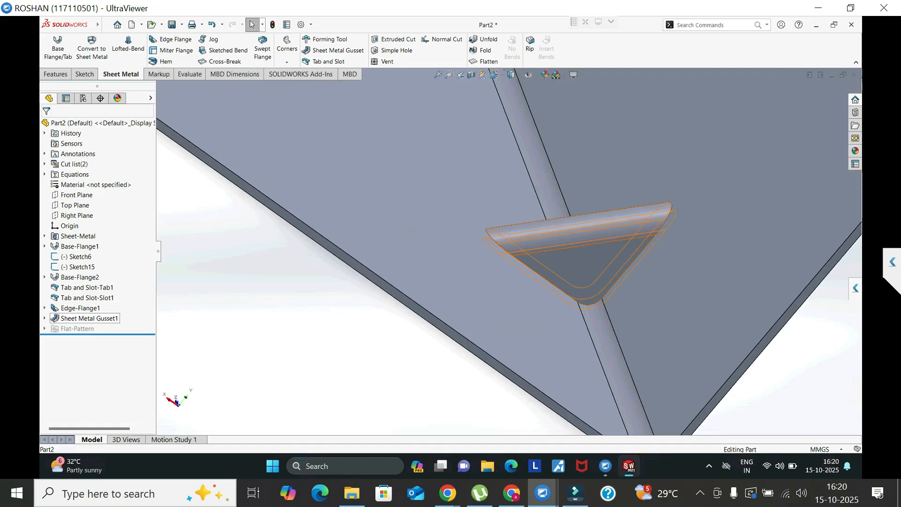
key(Escape)
scroll(509, 251, up, 8)
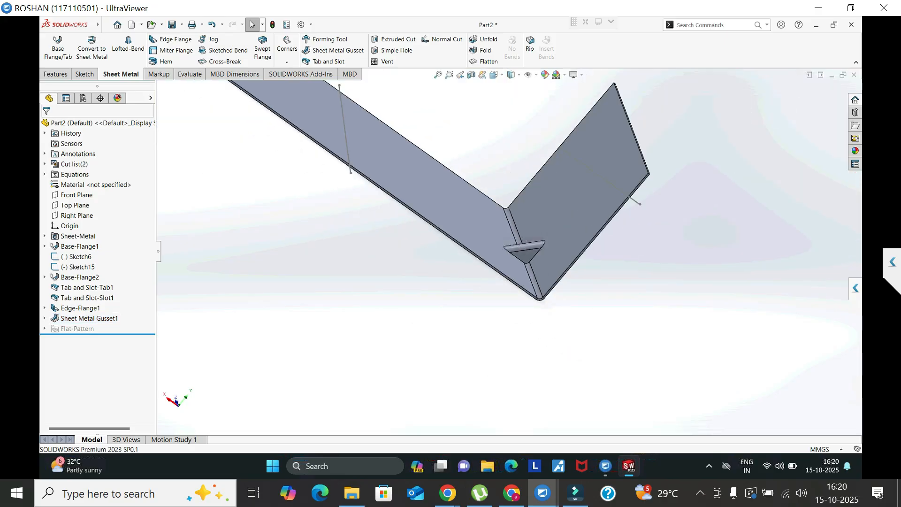
key(Up)
key(Up)
key(Up)
key(Up)
key(Up)
key(Up)
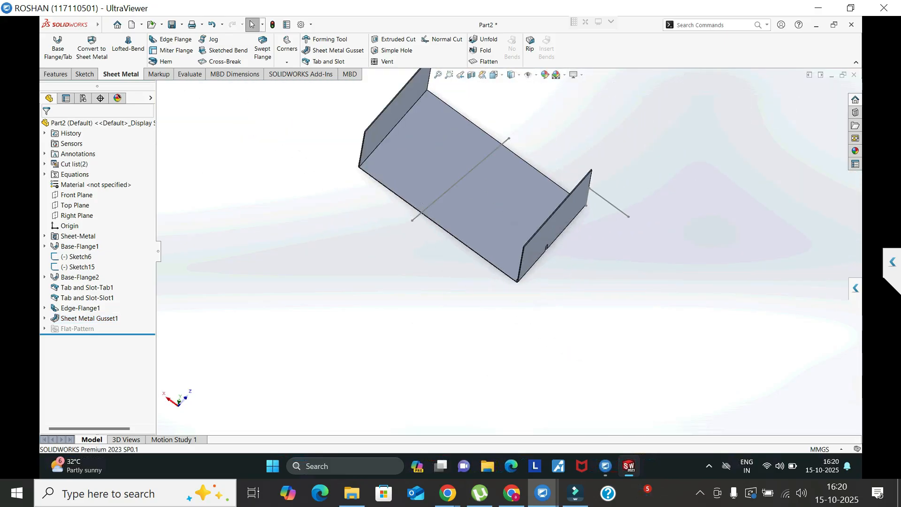
scroll(476, 107, down, 5)
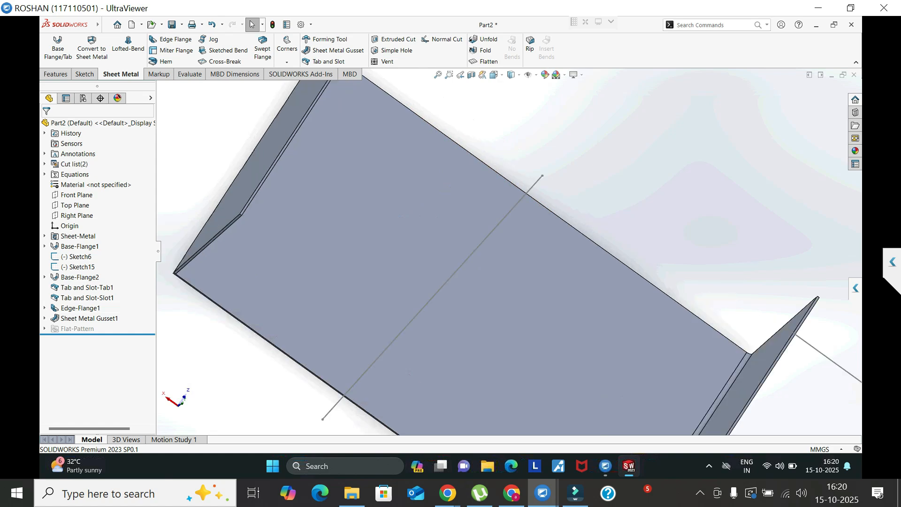
Delete the sheet metal gusset from the part.
click(89, 318)
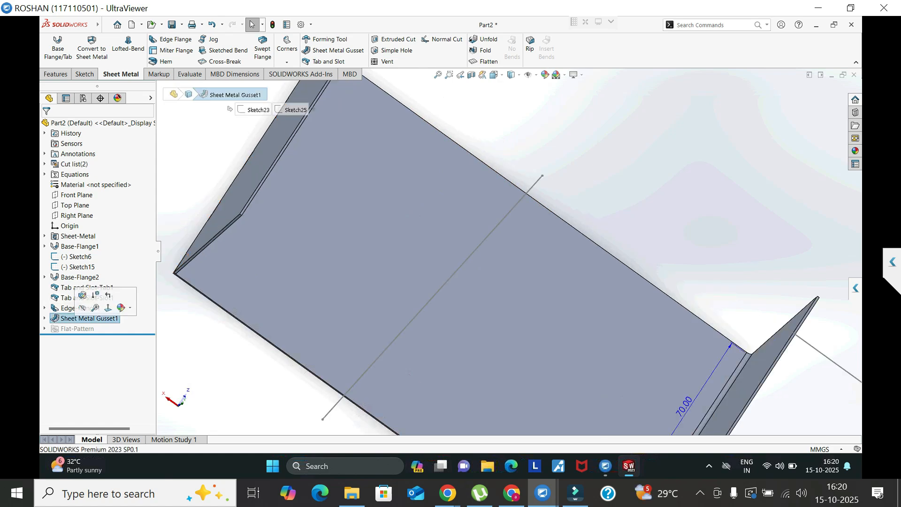
key(Delete)
key(Return)
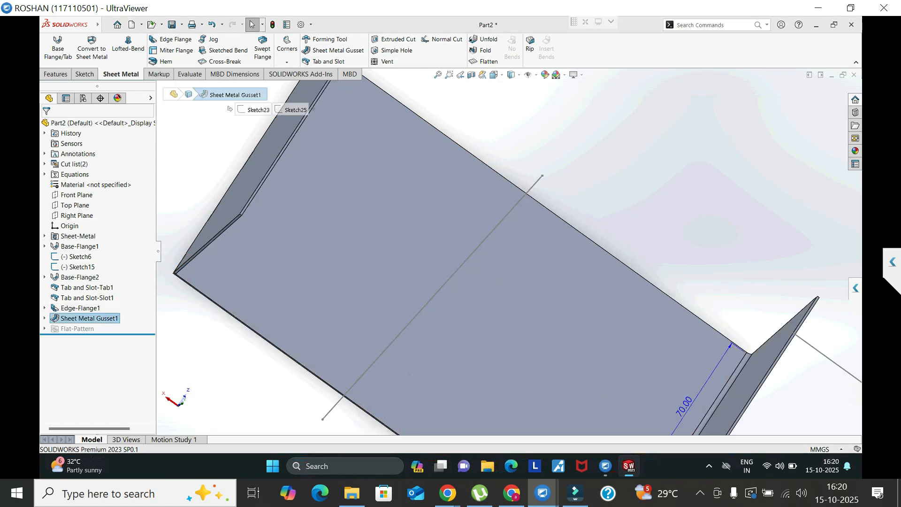
scroll(384, 261, up, 4)
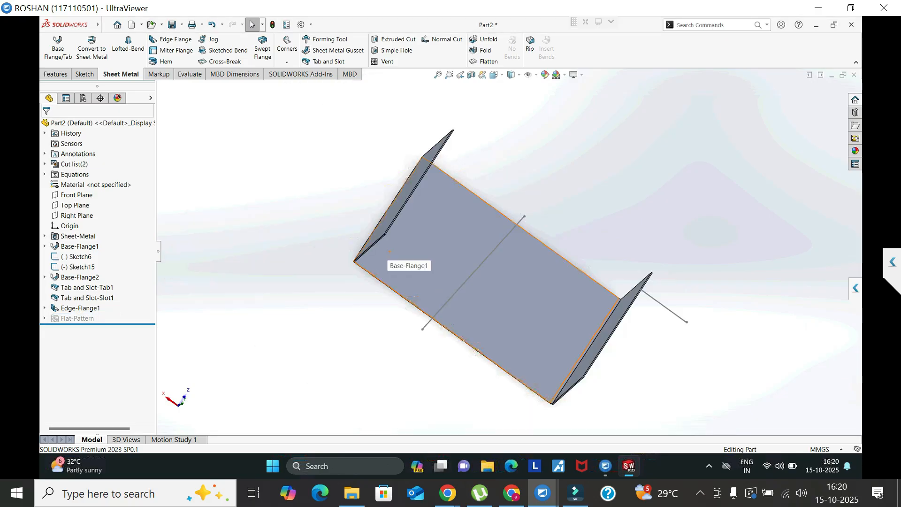
Start a sketch on the base plate's inner face and draw two concentric circles about 49 mm and 27 mm in diameter.
scroll(535, 249, down, 3)
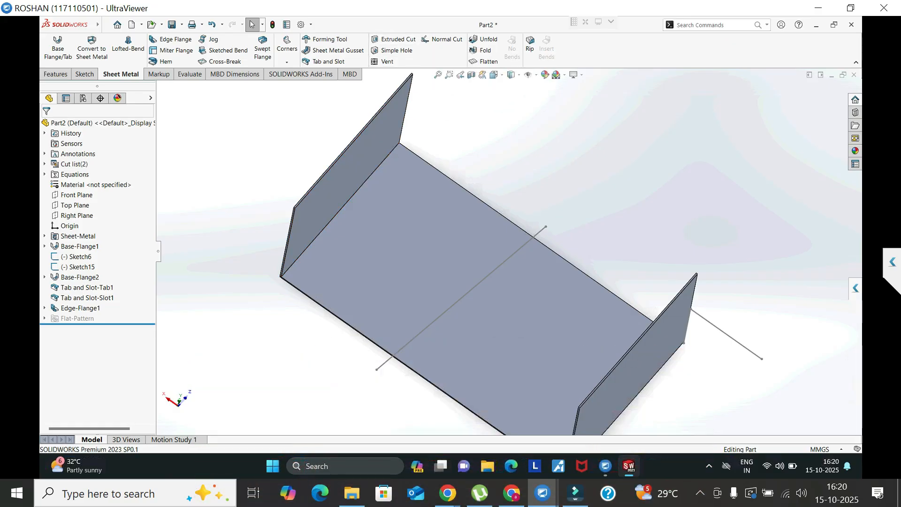
click(413, 237)
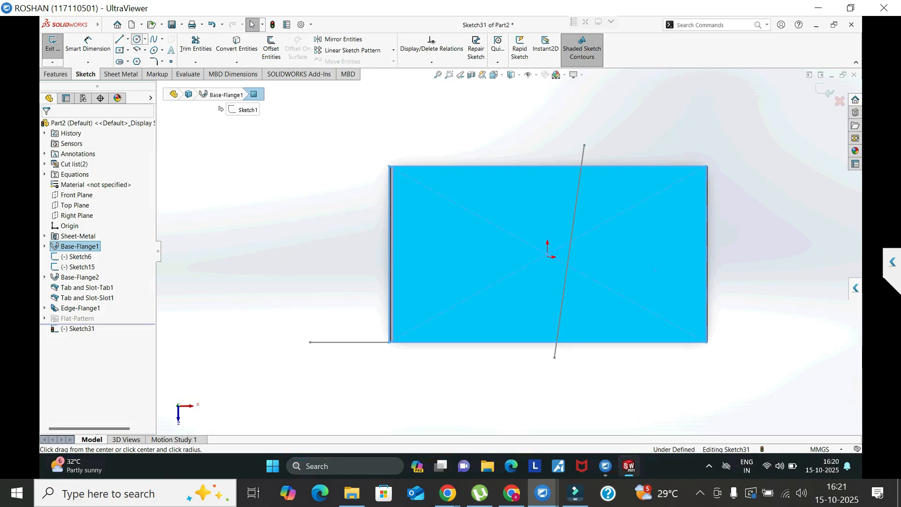
scroll(560, 217, down, 3)
click(467, 240)
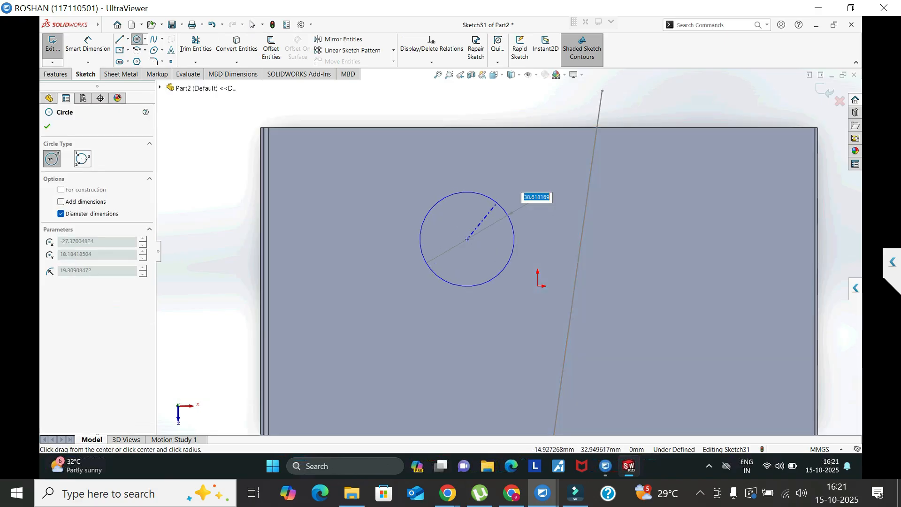
click(506, 190)
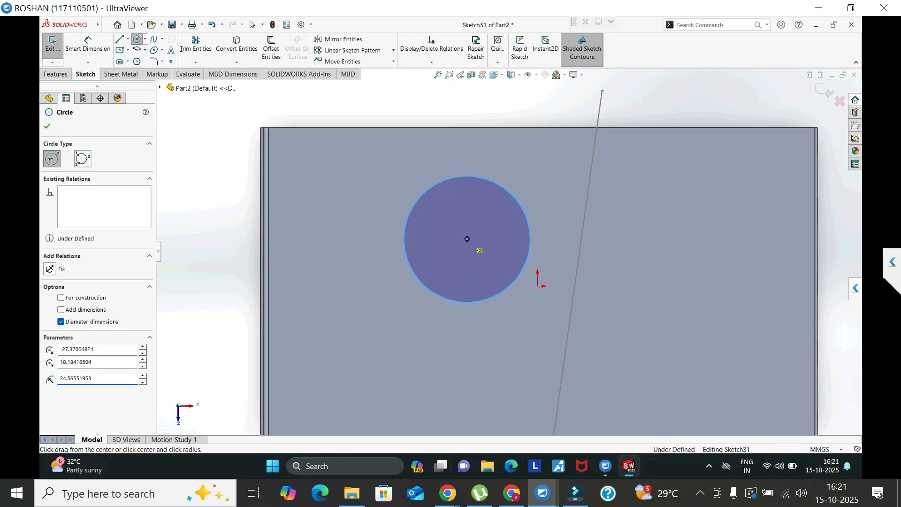
click(466, 239)
click(496, 258)
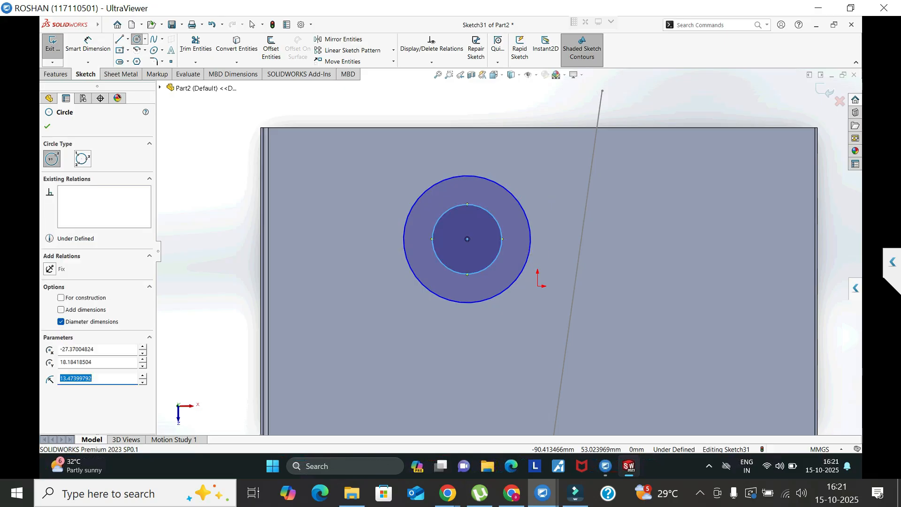
Draw one vertical and one horizontal line across the outer circle's full diameter and close the sketch.
click(119, 39)
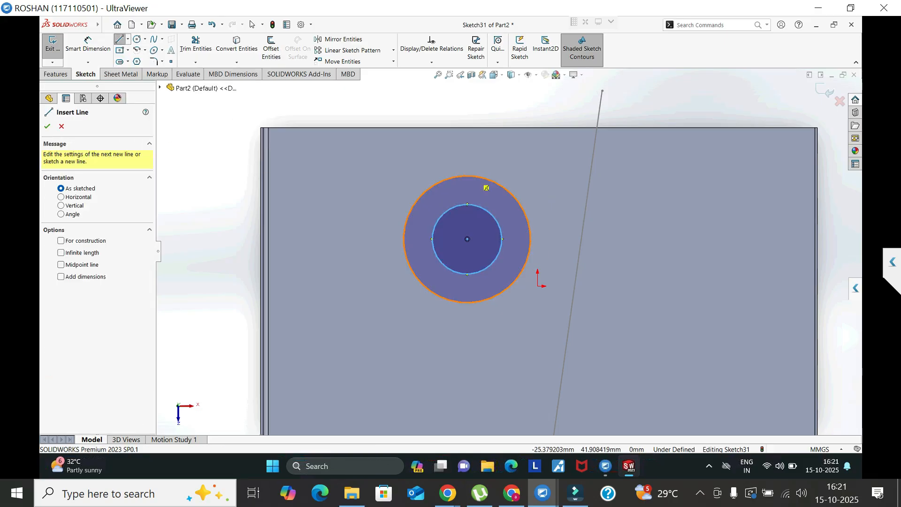
click(467, 176)
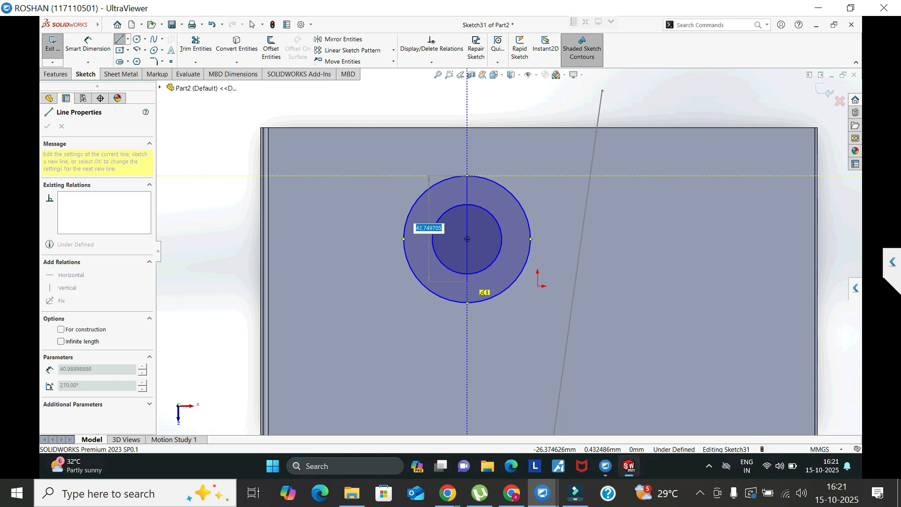
click(467, 303)
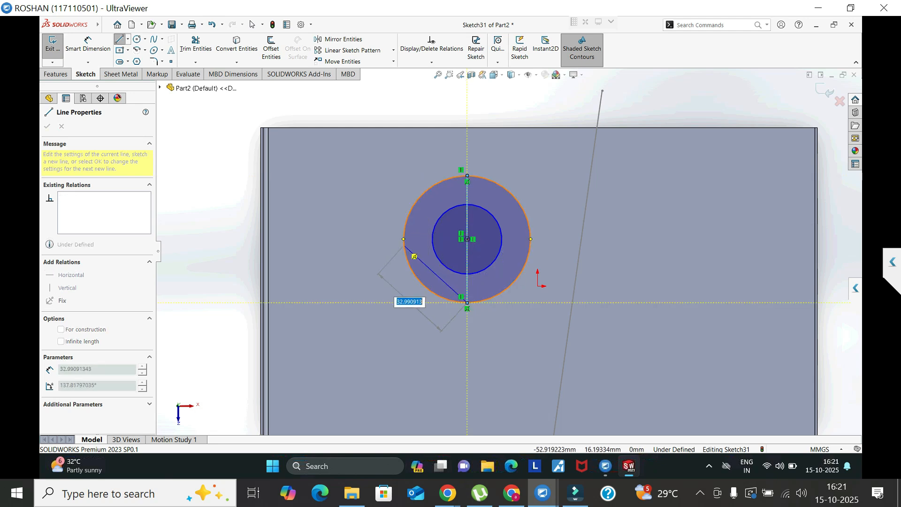
key(BackSpace)
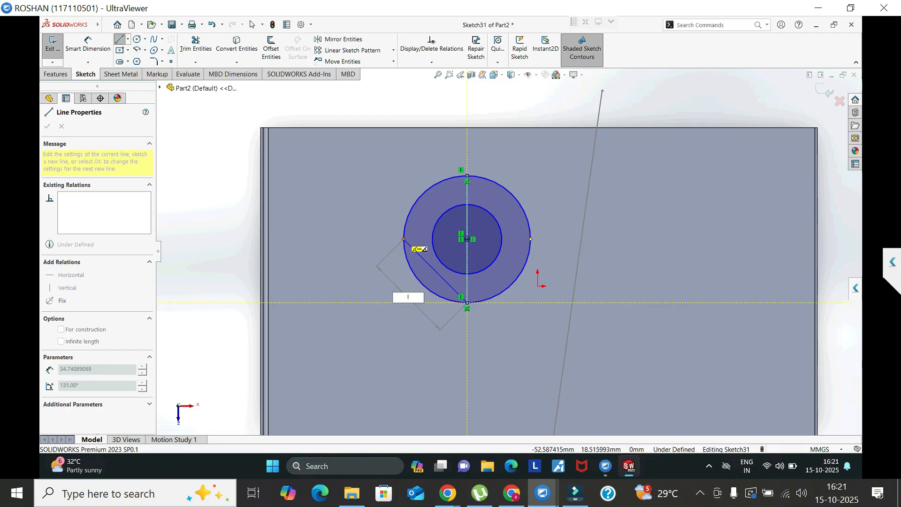
key(Escape)
key(Escape)
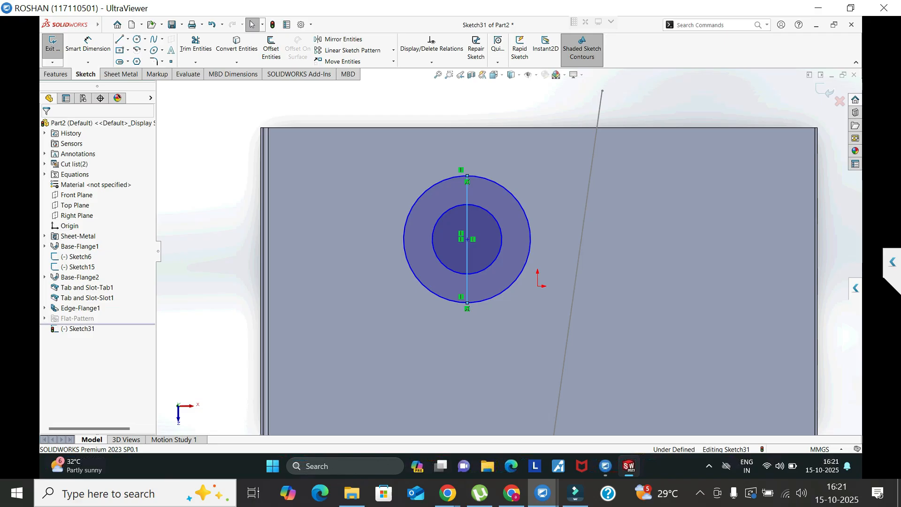
key(l)
click(414, 253)
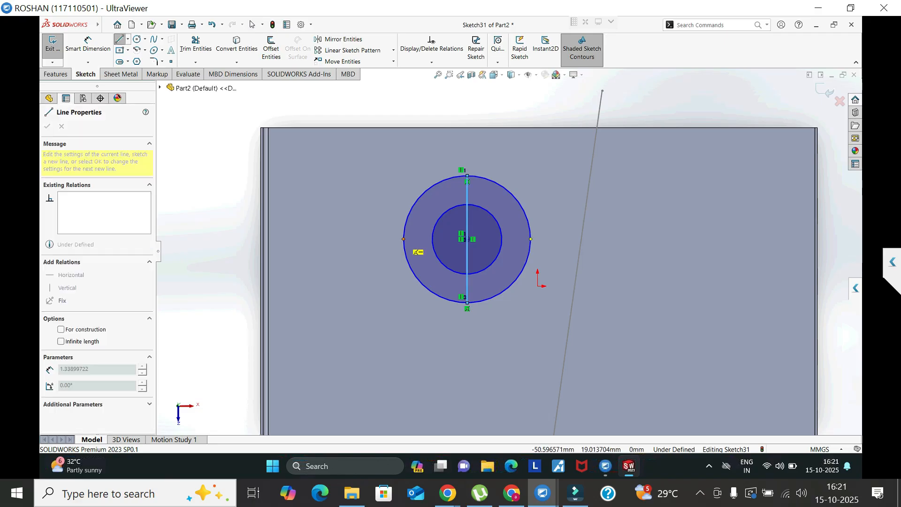
click(530, 239)
key(Escape)
middle_drag(494, 263, 488, 231)
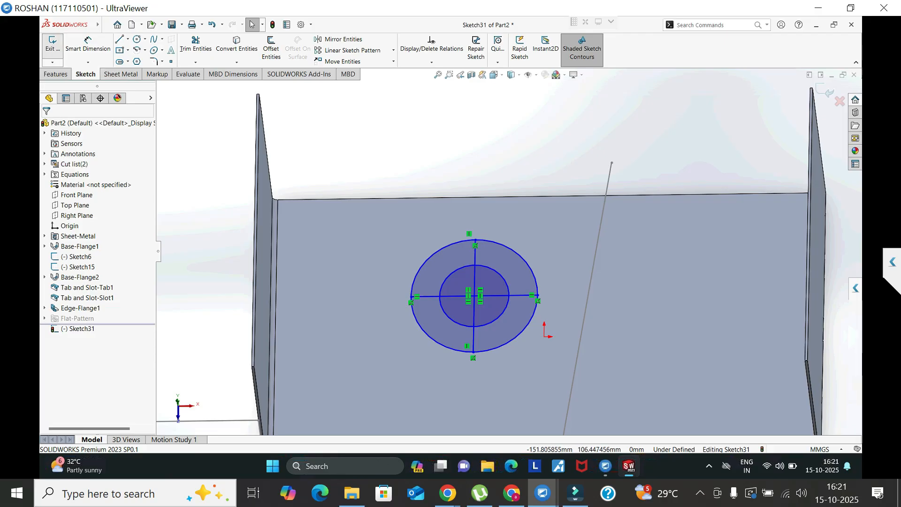
click(52, 44)
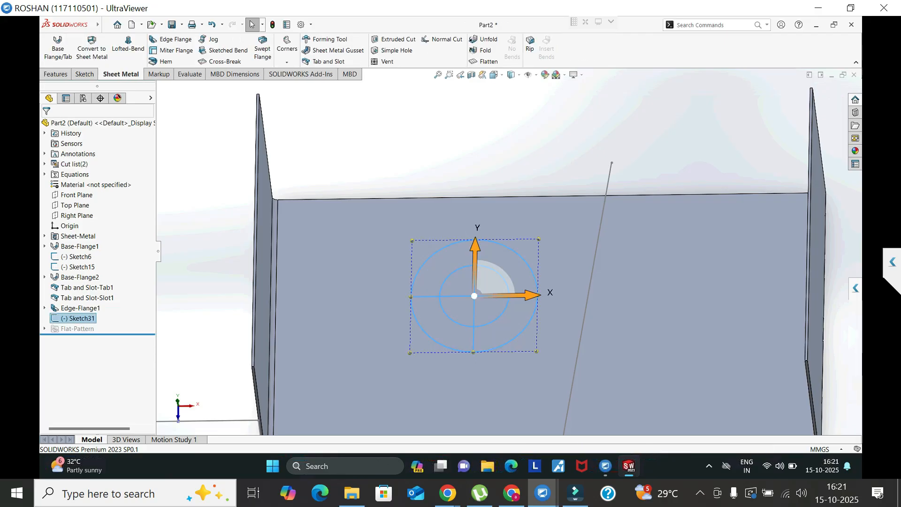
middle_drag(492, 207, 493, 197)
key(Escape)
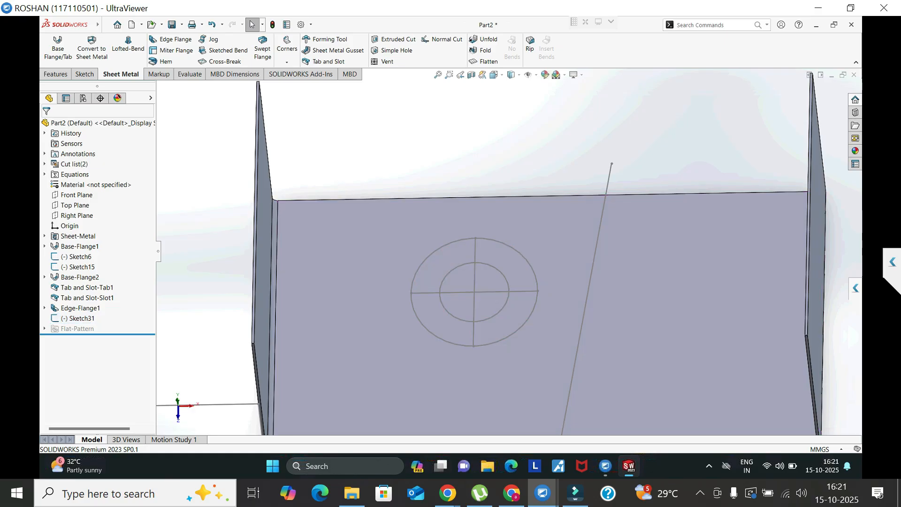
Create a vent in the base plate with the outer circle as boundary, the inner circle as rib and both crossing lines as spars.
click(383, 62)
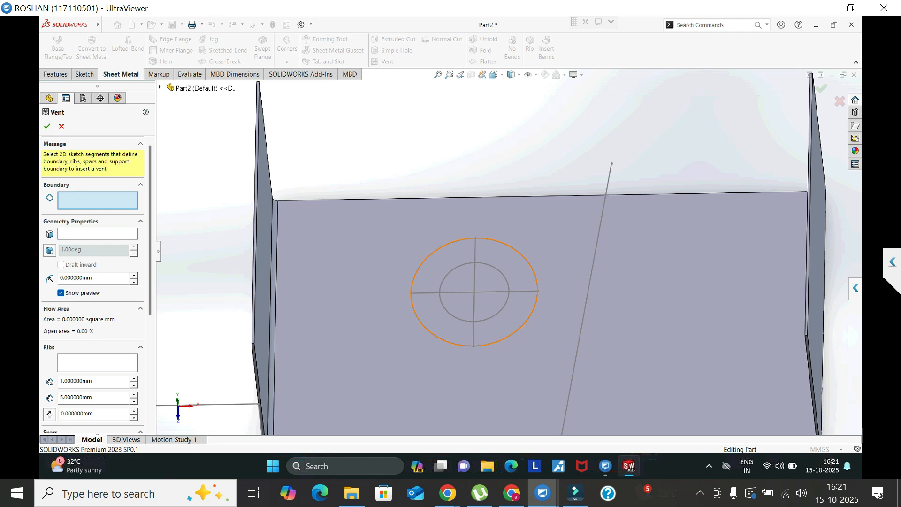
click(537, 290)
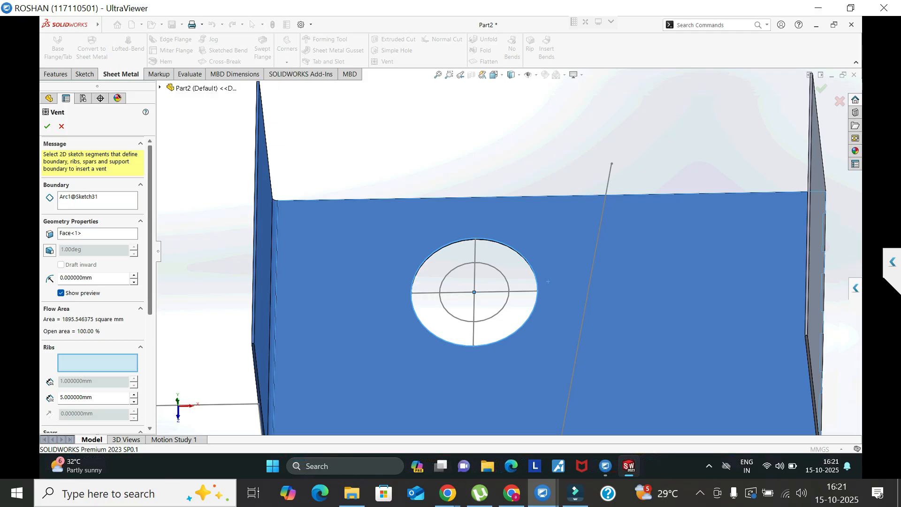
scroll(96, 281, down, 3)
scroll(97, 281, down, 1)
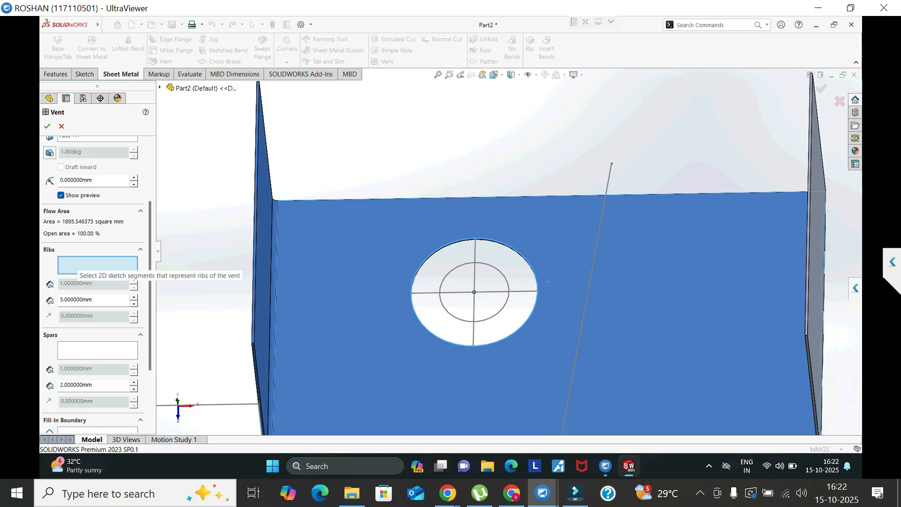
click(507, 285)
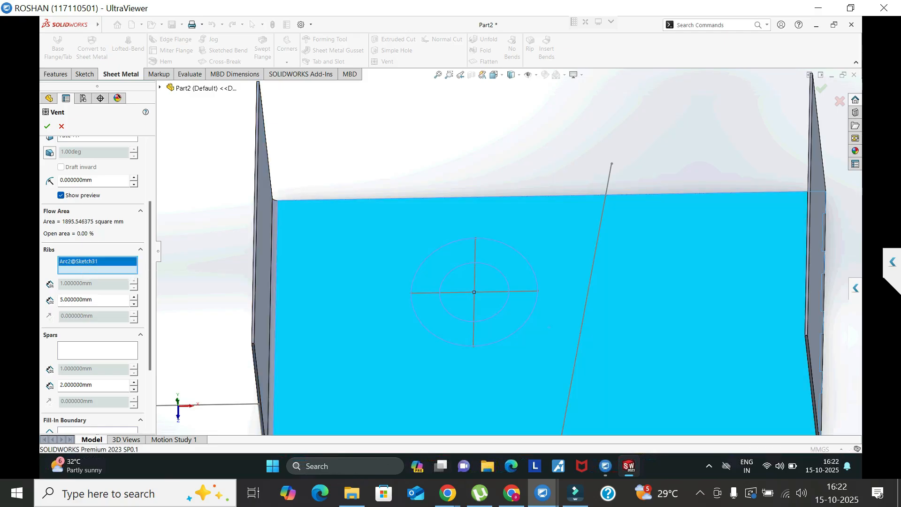
click(98, 350)
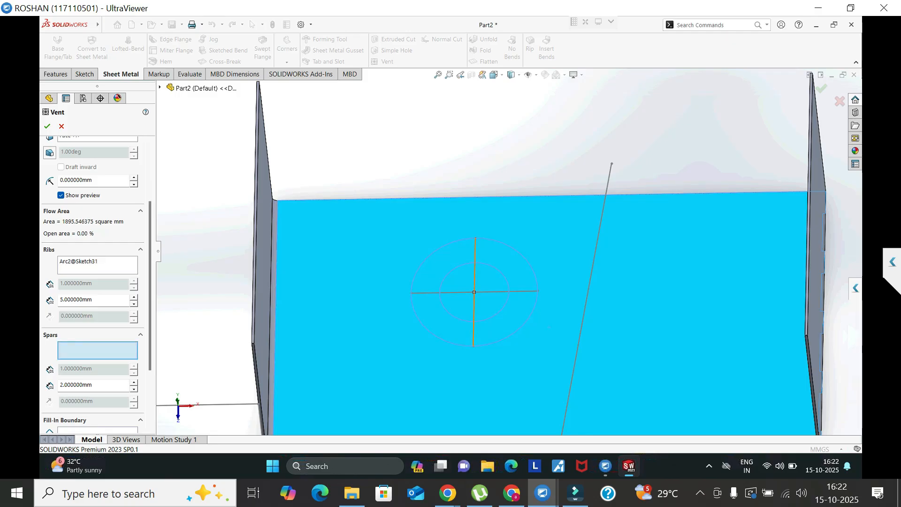
click(474, 319)
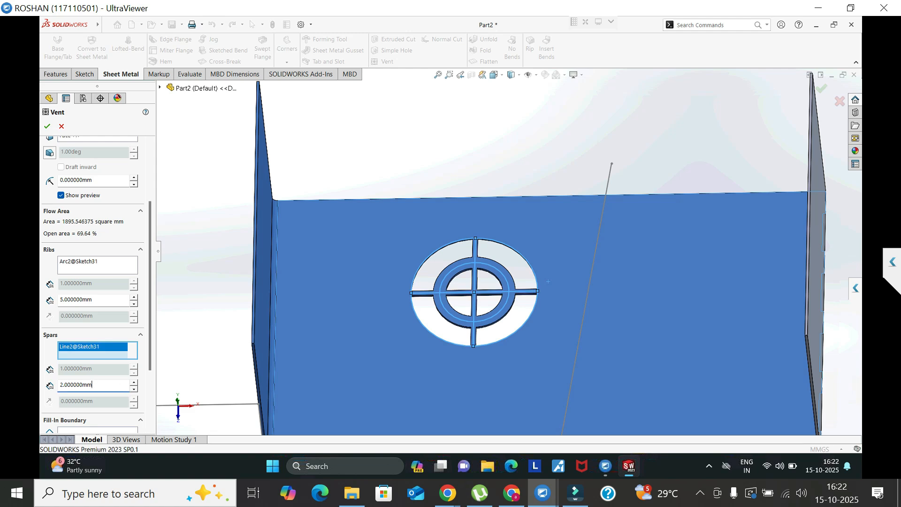
key(Return)
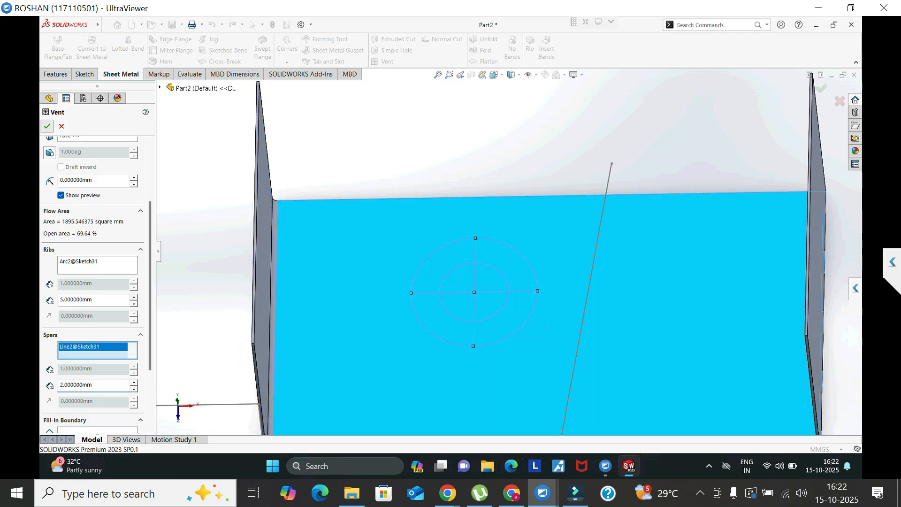
scroll(510, 255, up, 2)
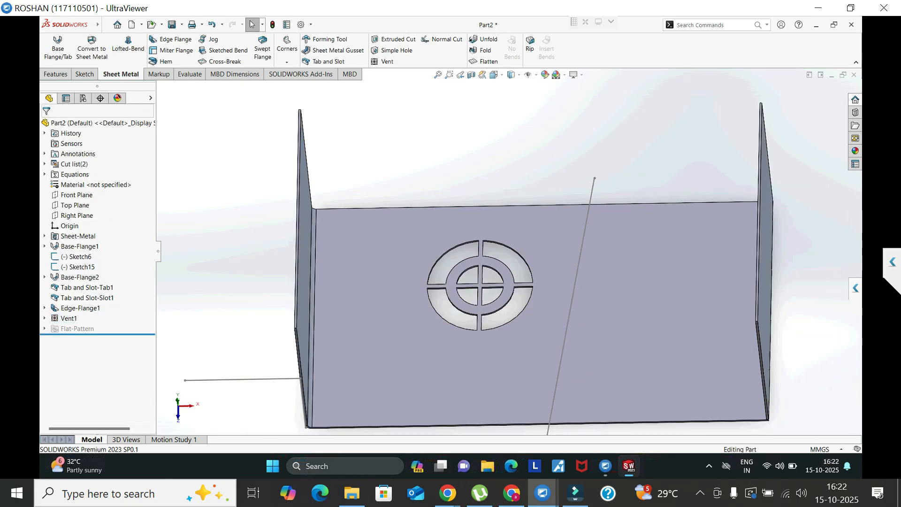
scroll(508, 250, up, 2)
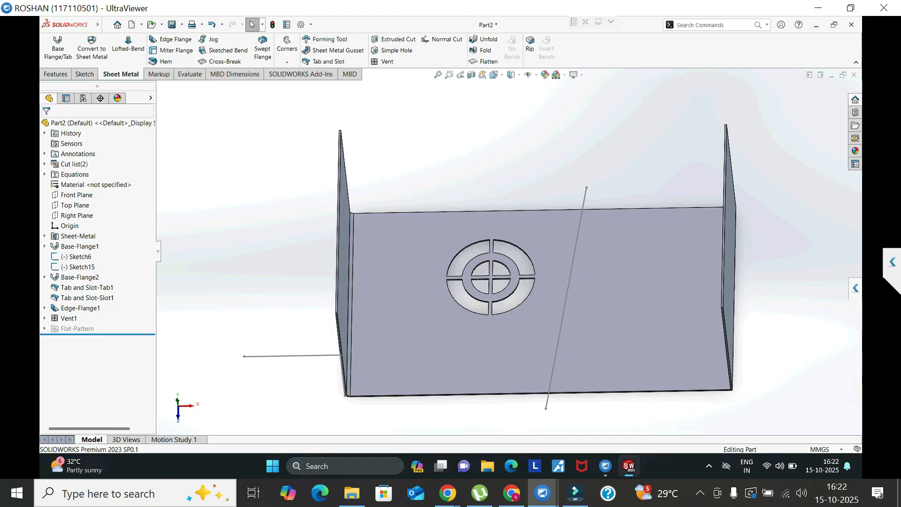
Try a cross break on the outer face of the tab-and-slot upright plate and undo it.
click(224, 62)
middle_drag(539, 300, 434, 239)
click(429, 212)
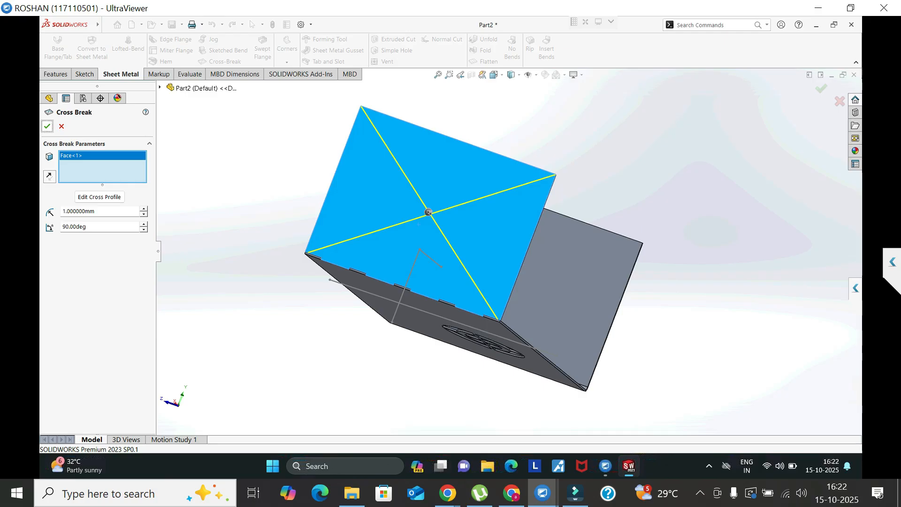
click(47, 126)
middle_drag(428, 213, 413, 201)
key(ctrl+z)
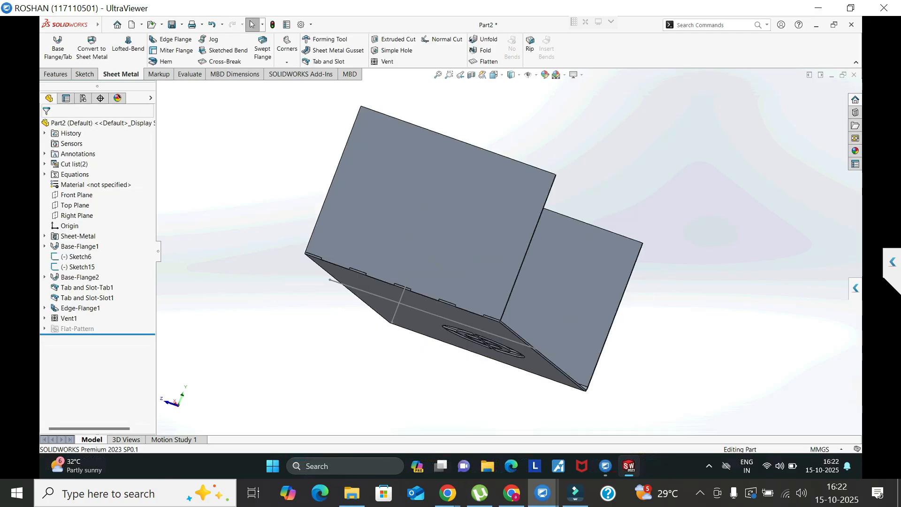
Delete the features from Base-Flange1 through Vent1, including all dependent child features.
scroll(506, 251, up, 2)
scroll(329, 171, up, 1)
middle_drag(328, 171, 471, 187)
scroll(369, 186, down, 2)
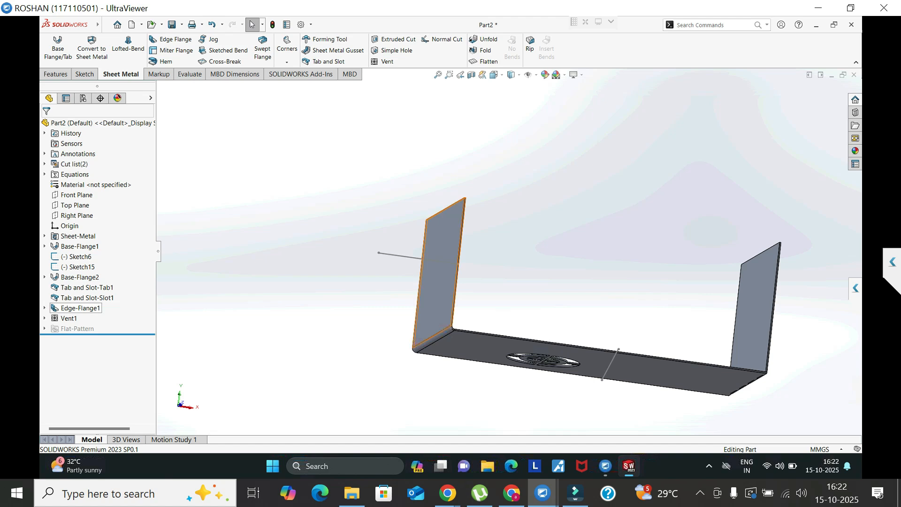
click(69, 318)
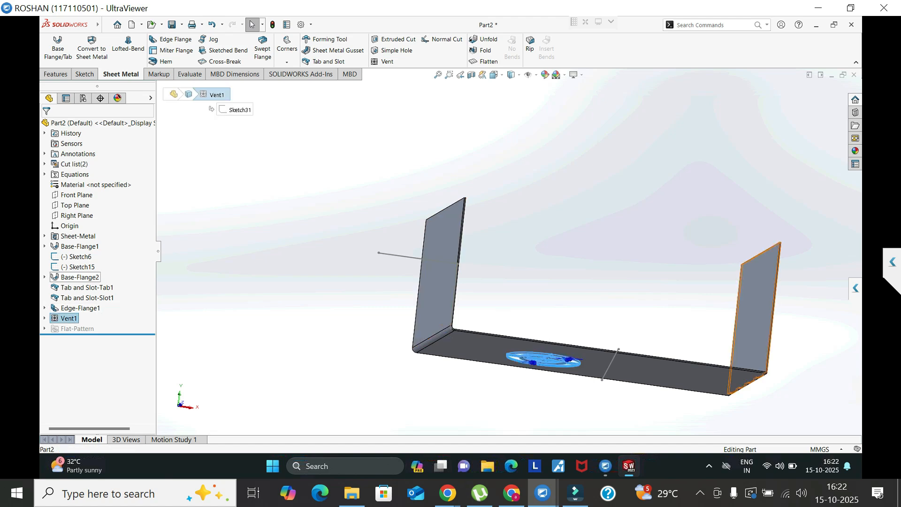
shift+click(75, 246)
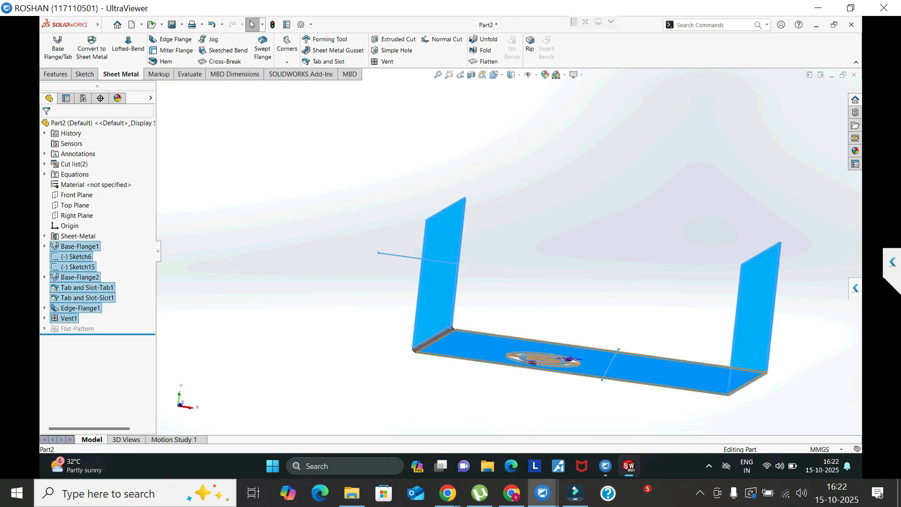
key(Delete)
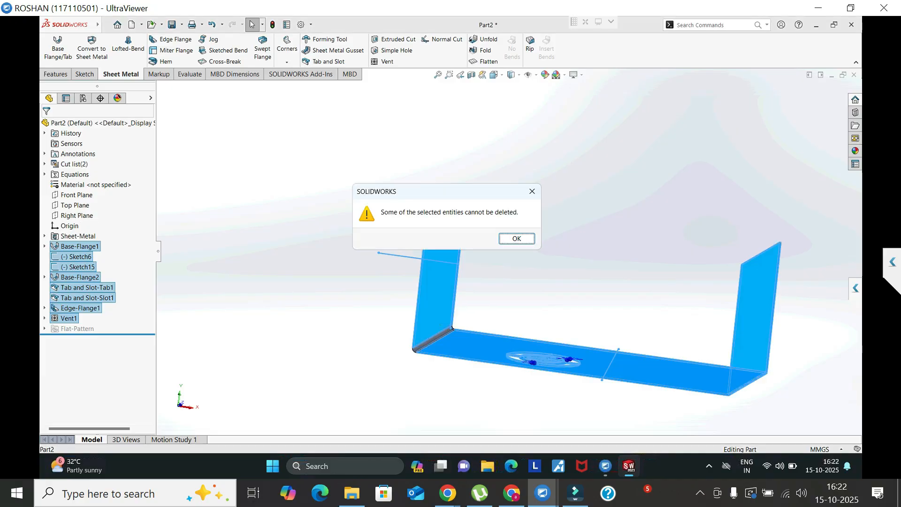
key(Return)
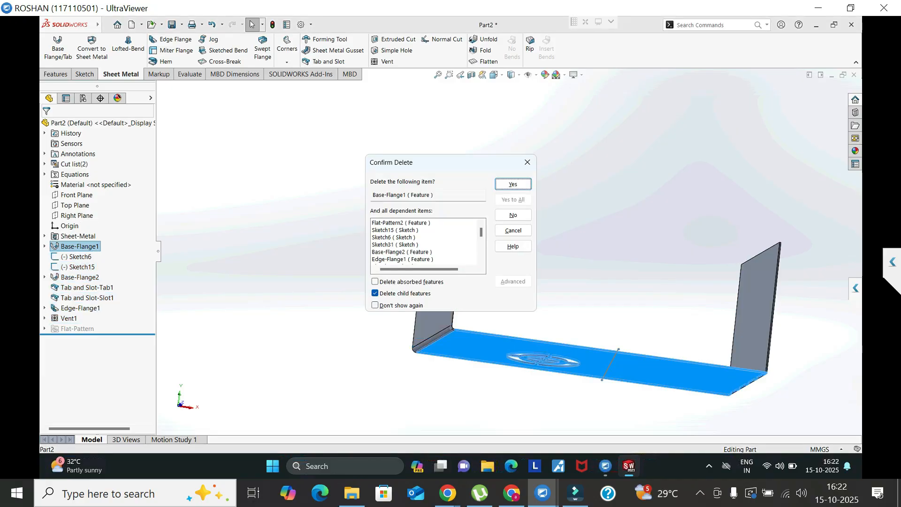
key(Return)
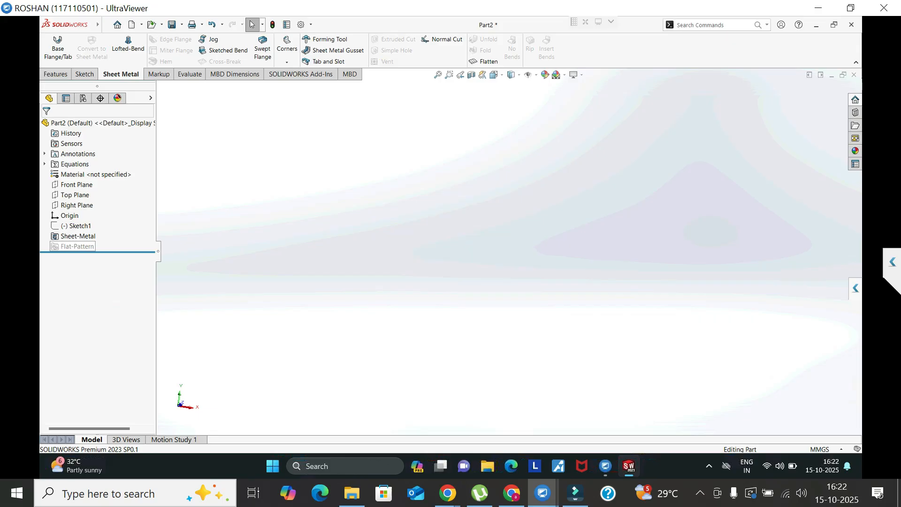
Sketch a center rectangle on the Top Plane, centred on the origin, and close the sketch.
click(74, 195)
click(80, 184)
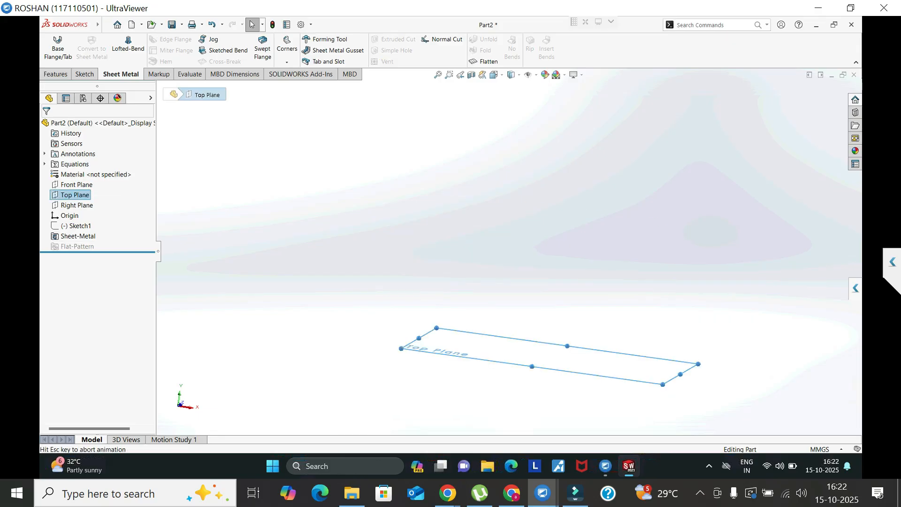
click(120, 49)
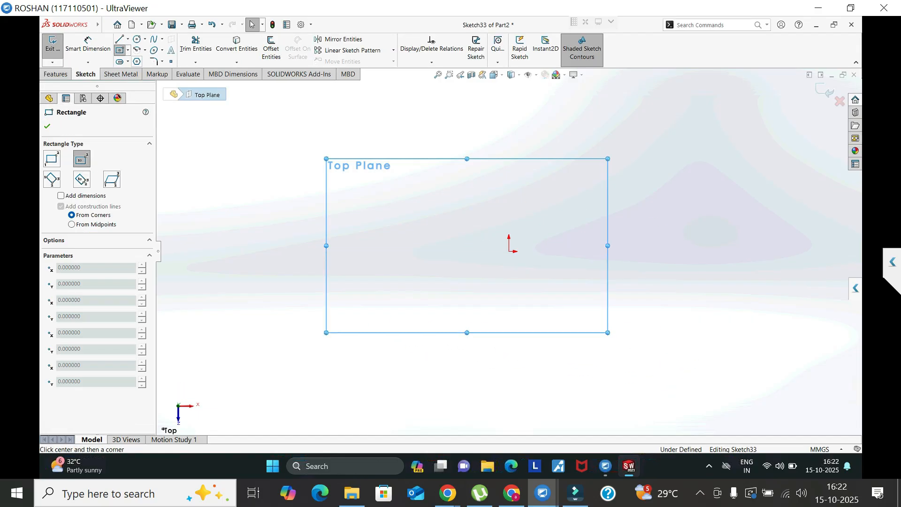
click(508, 251)
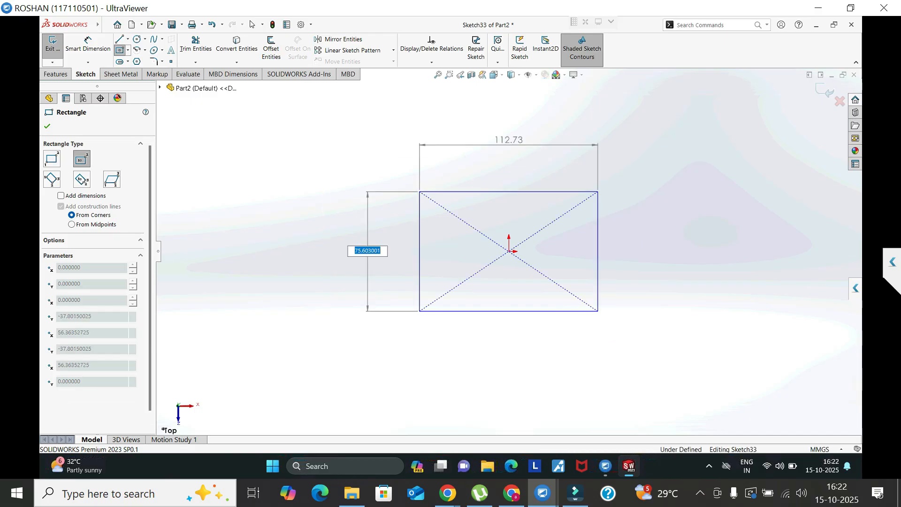
click(665, 158)
key(Escape)
click(52, 44)
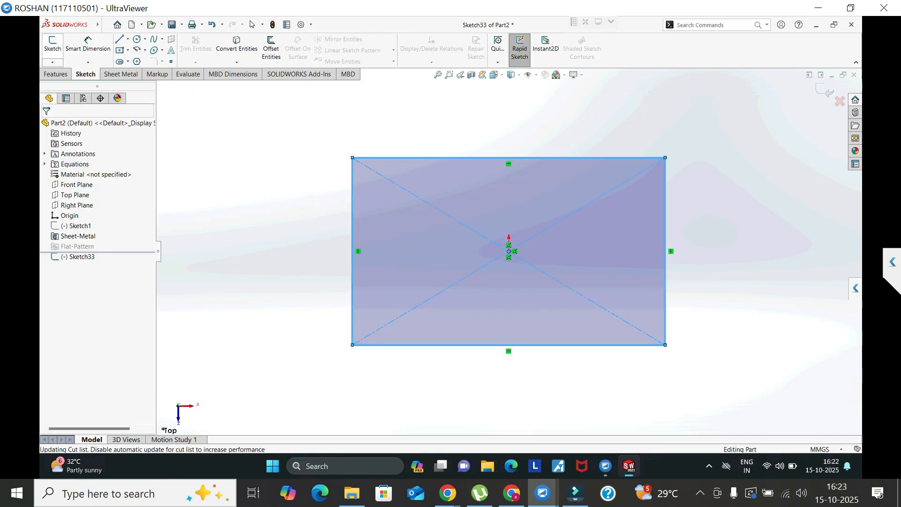
Extrude the rectangle sketch 50 mm into a solid block.
click(56, 74)
click(57, 47)
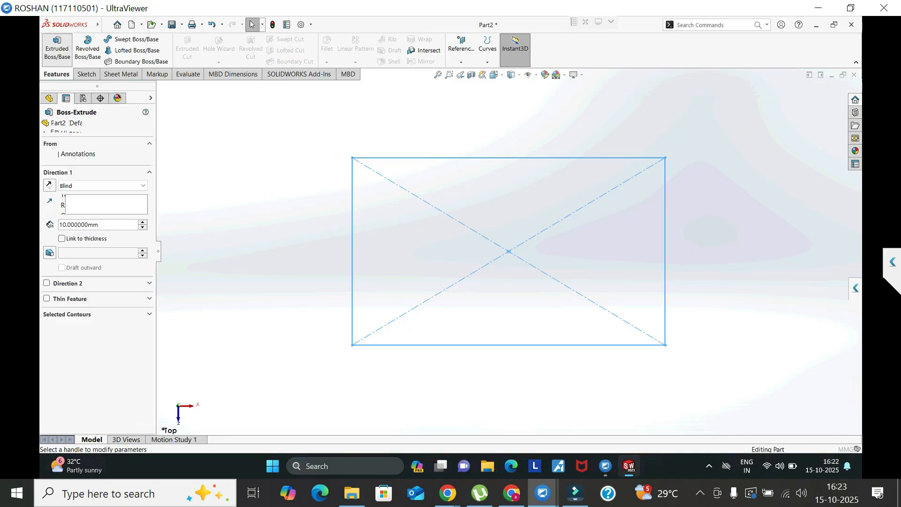
text(30)
key(Return)
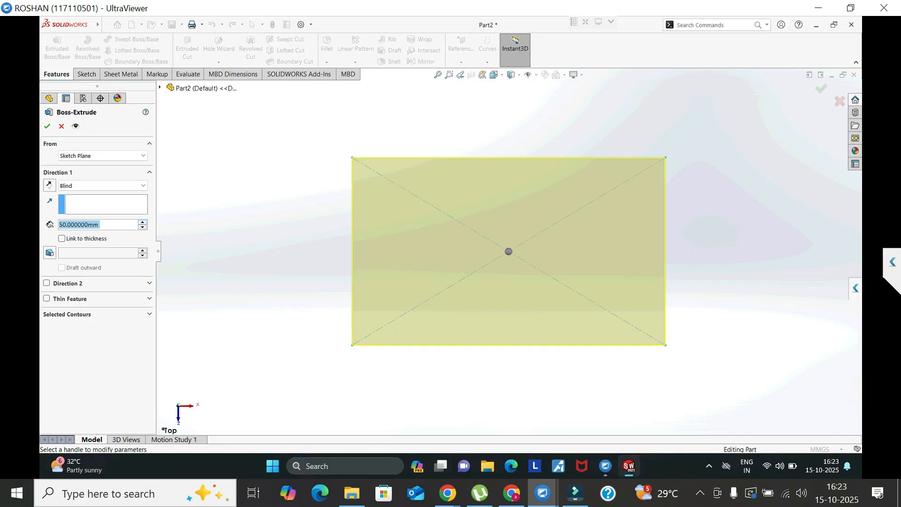
key(Return)
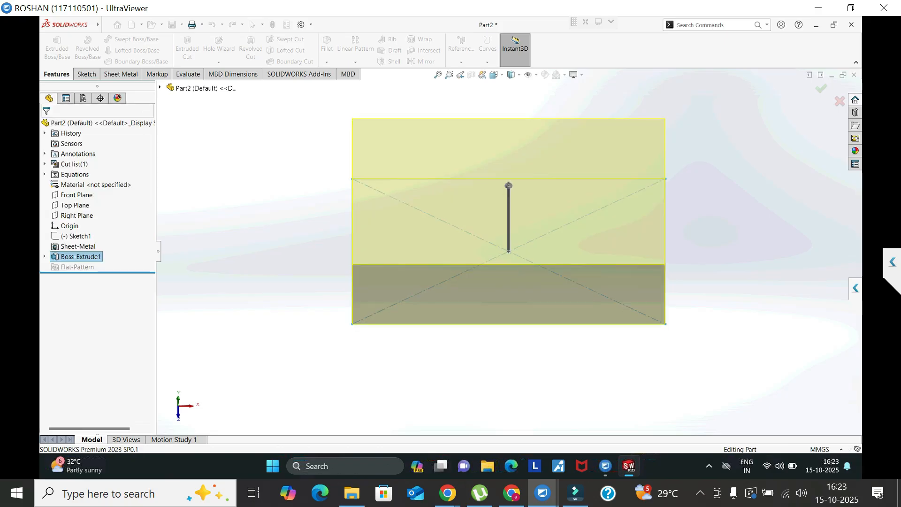
middle_drag(450, 234, 560, 255)
key(Escape)
Convert the block to sheet metal with its bottom face fixed and the four bottom edges as bend edges.
click(121, 74)
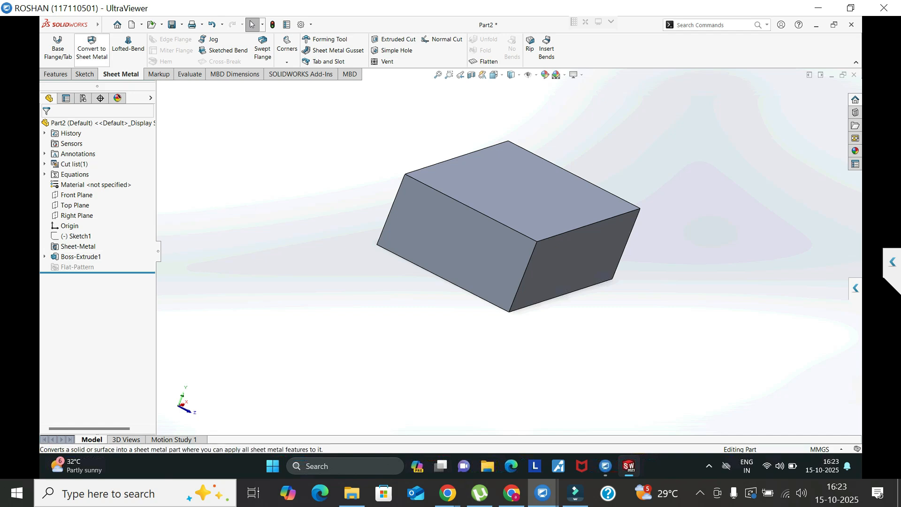
click(91, 48)
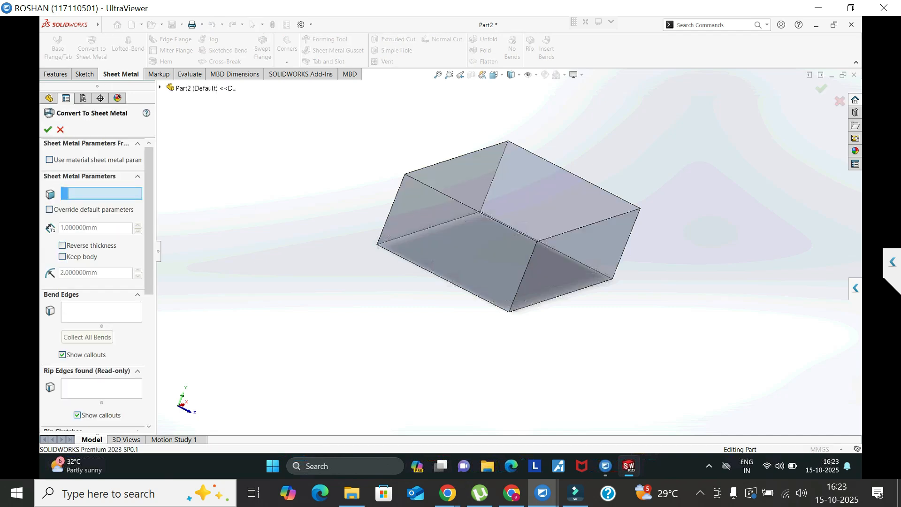
middle_drag(479, 300, 498, 250)
click(499, 251)
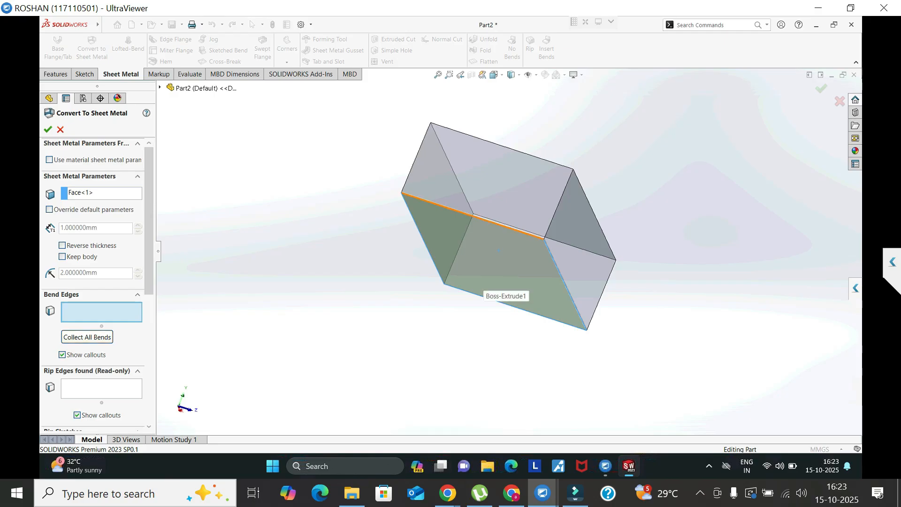
click(491, 221)
click(566, 285)
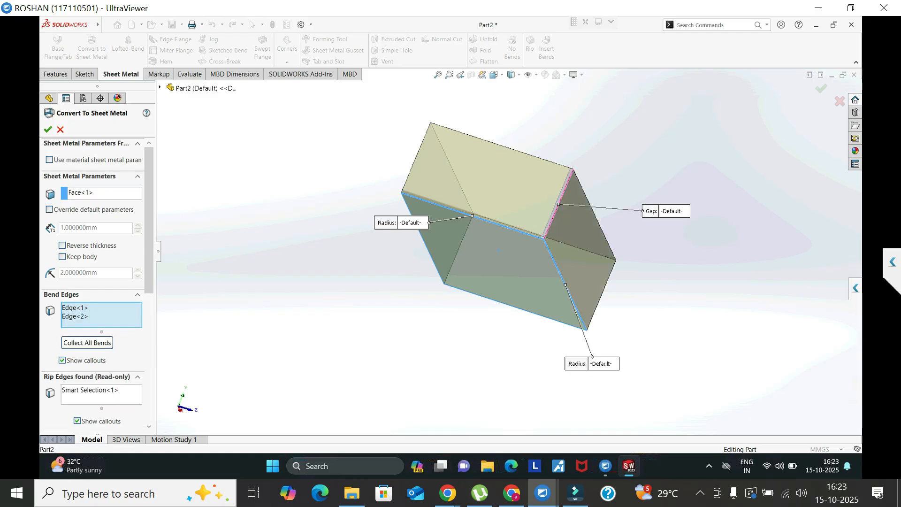
click(515, 306)
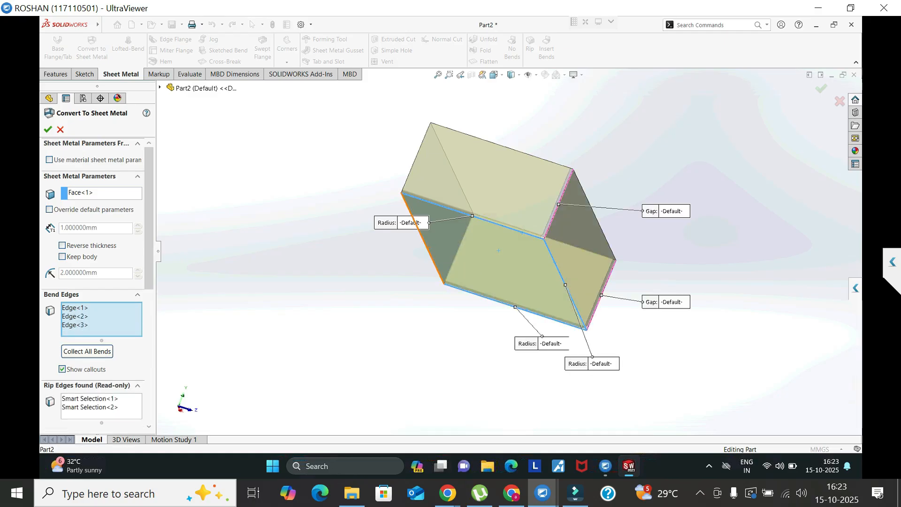
click(423, 238)
middle_drag(474, 244, 530, 272)
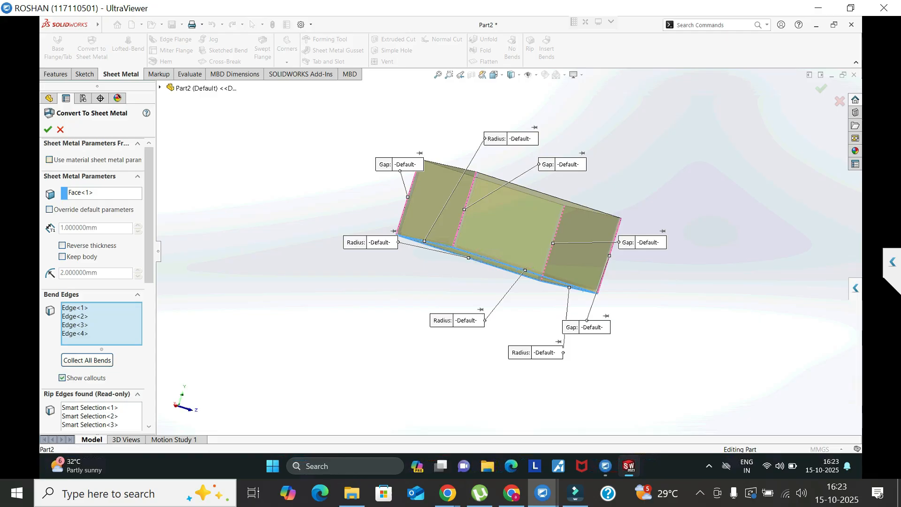
click(48, 129)
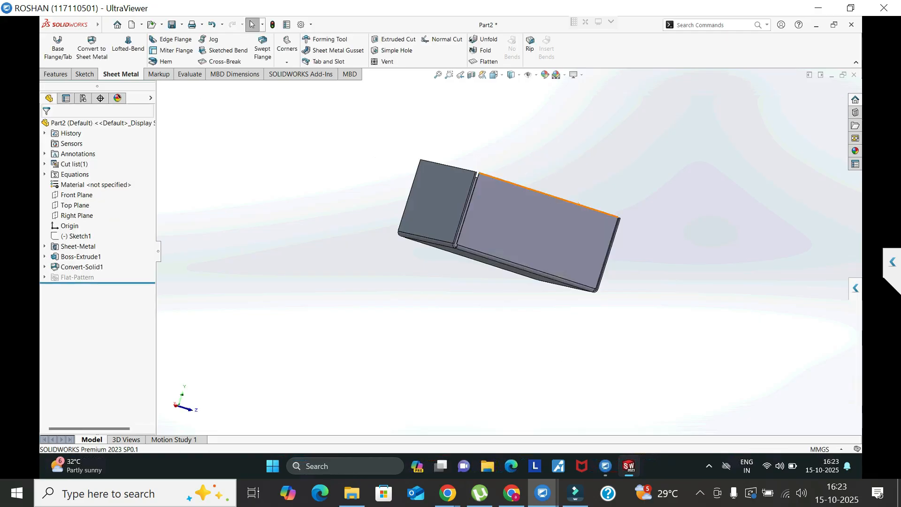
Flatten the converted sheet metal box into its flat pattern.
scroll(517, 188, down, 5)
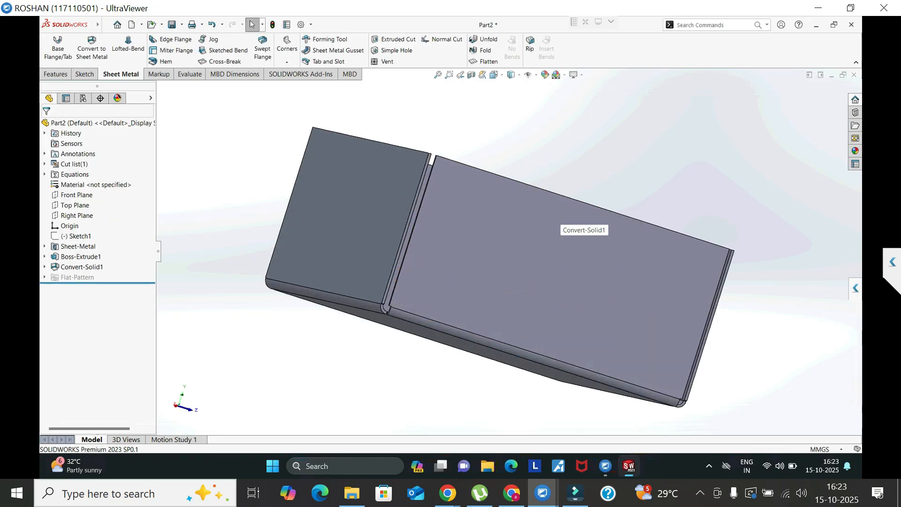
middle_drag(552, 216, 380, 234)
scroll(380, 233, up, 1)
scroll(511, 255, up, 3)
middle_drag(511, 256, 532, 300)
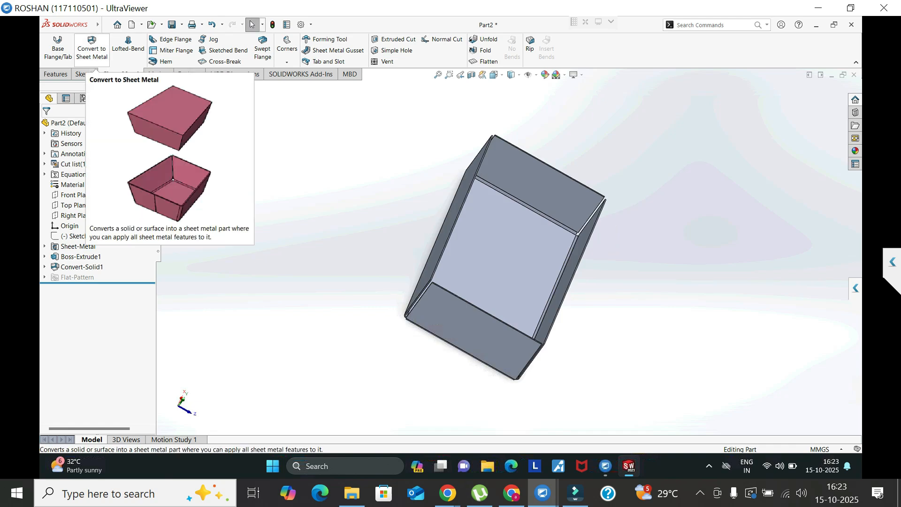
scroll(655, 259, up, 3)
scroll(655, 259, down, 3)
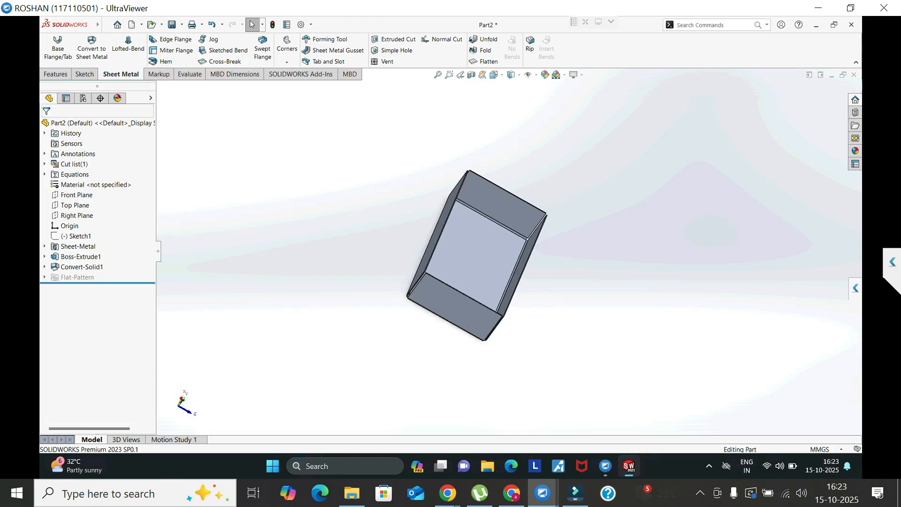
click(485, 61)
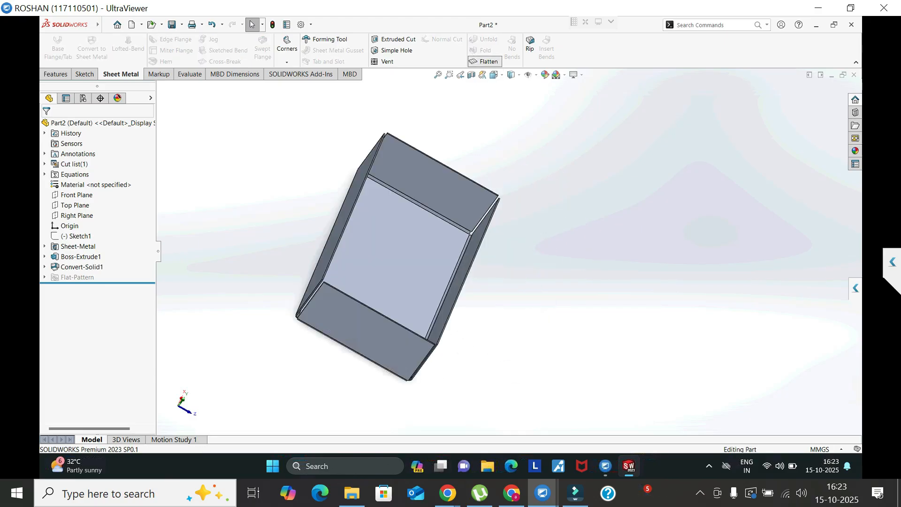
Fold the flattened box back into its bent sheet metal form.
click(485, 61)
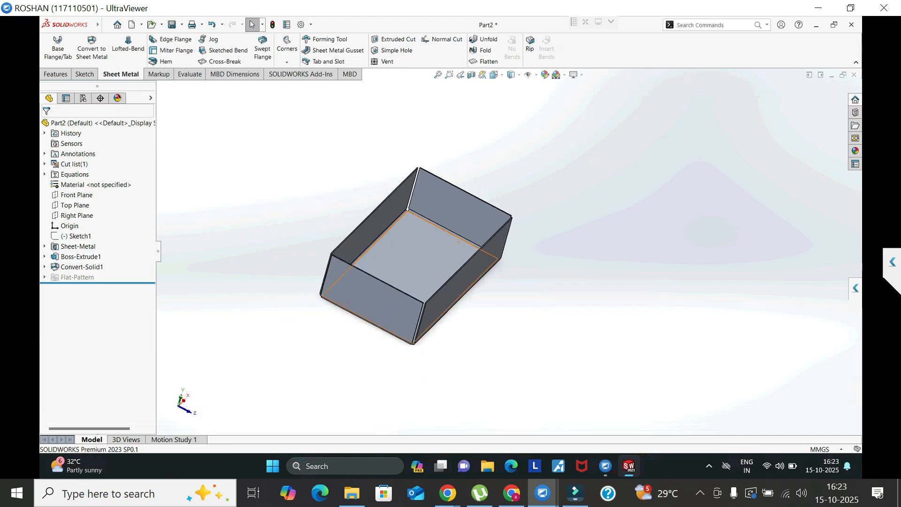
scroll(453, 261, down, 2)
middle_drag(453, 261, 420, 237)
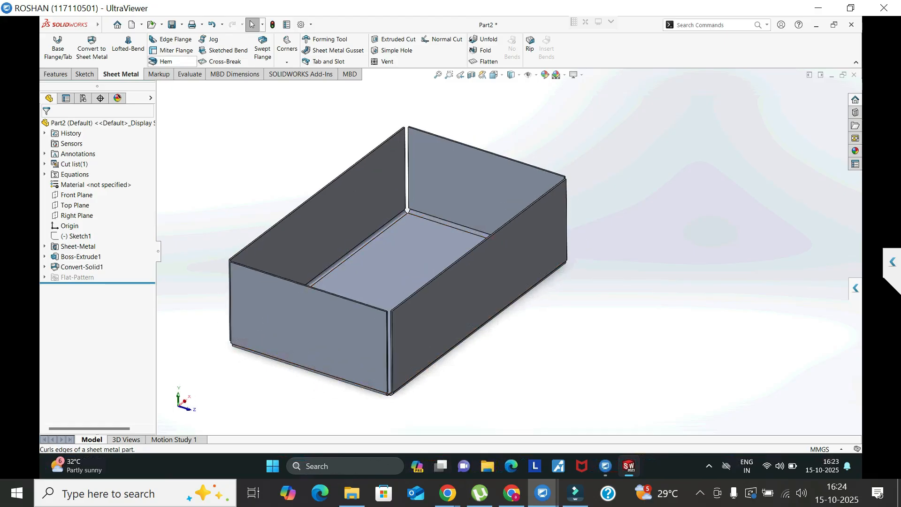
Preview a closed hem 7 mm long on the top edge of the box's long side wall.
click(164, 61)
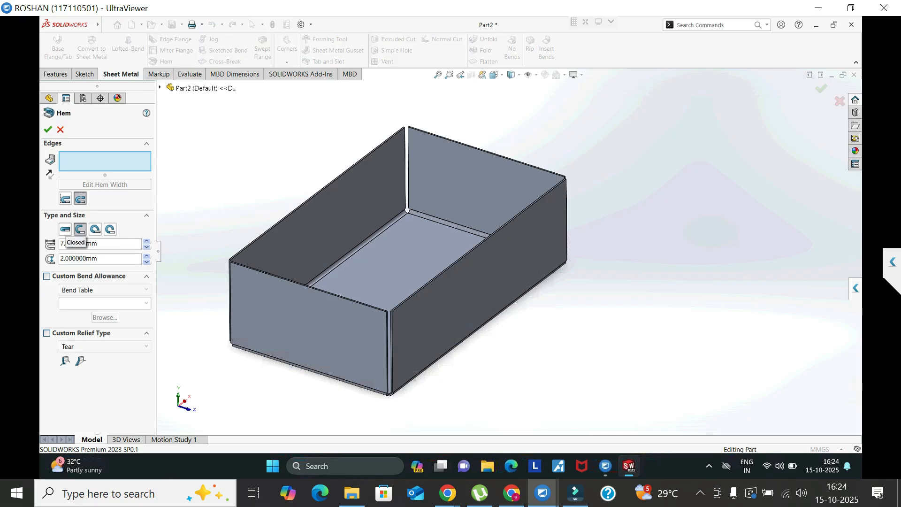
click(64, 228)
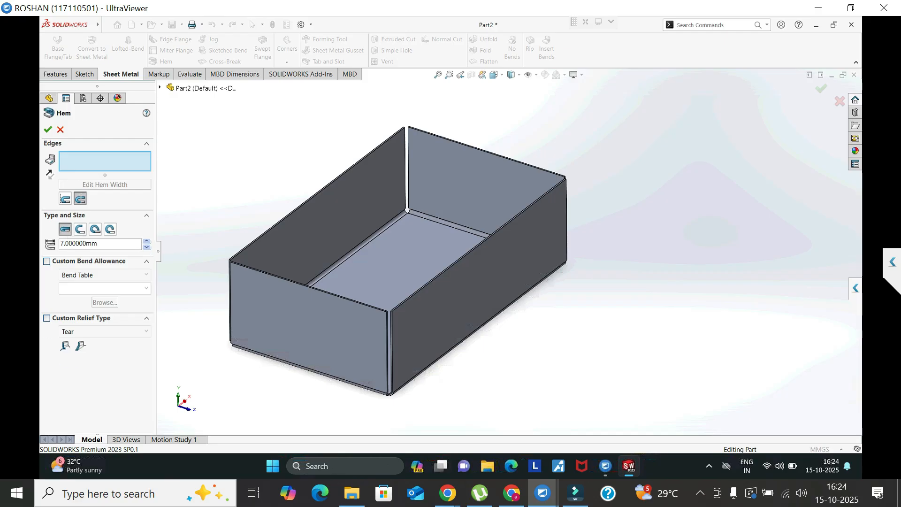
scroll(379, 310, down, 8)
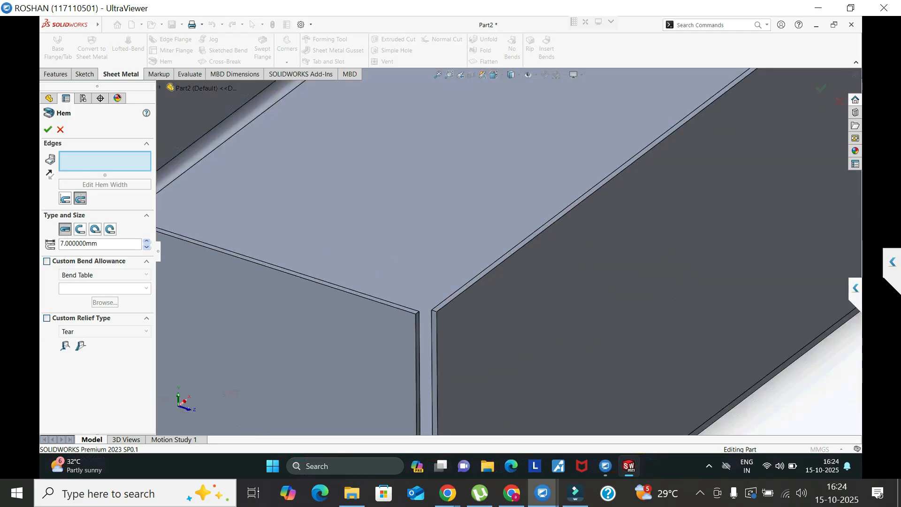
click(440, 305)
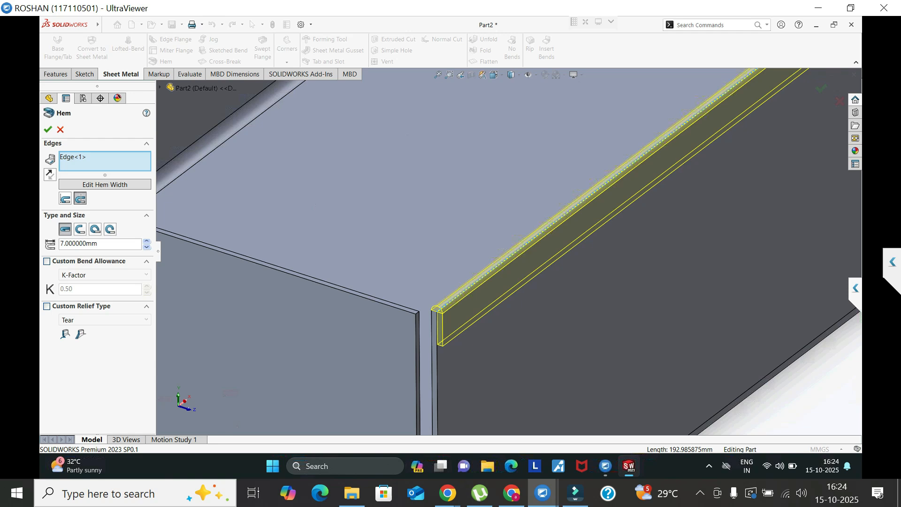
scroll(436, 319, down, 2)
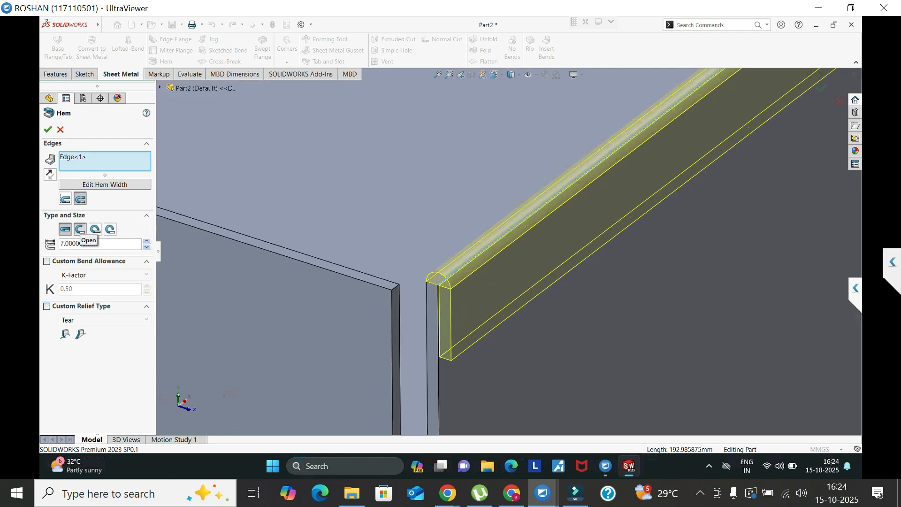
Switch the hem to the open type with a 17 mm length and a 12 mm gap distance.
click(80, 229)
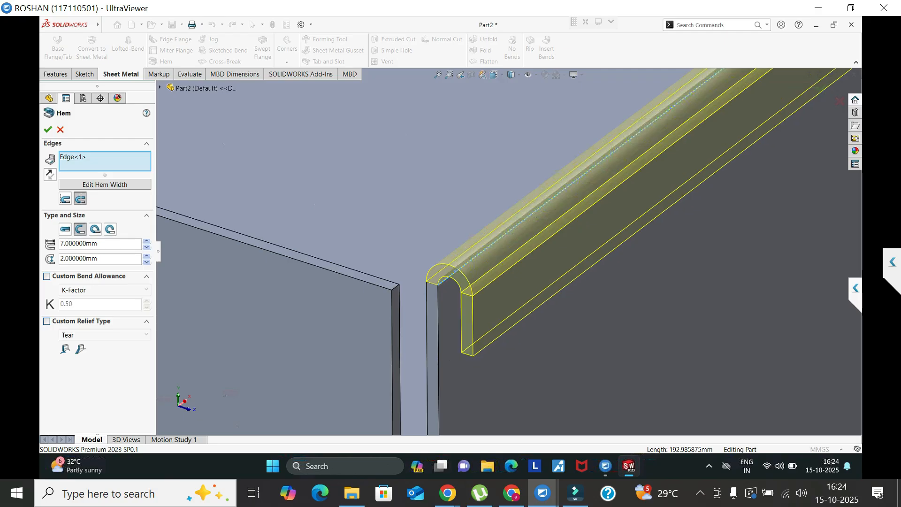
click(147, 242)
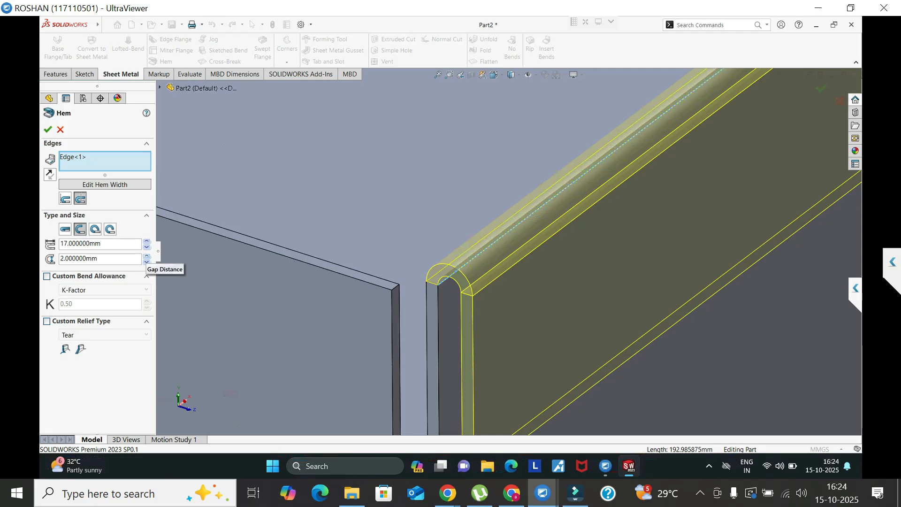
key(z)
scroll(508, 251, up, 2)
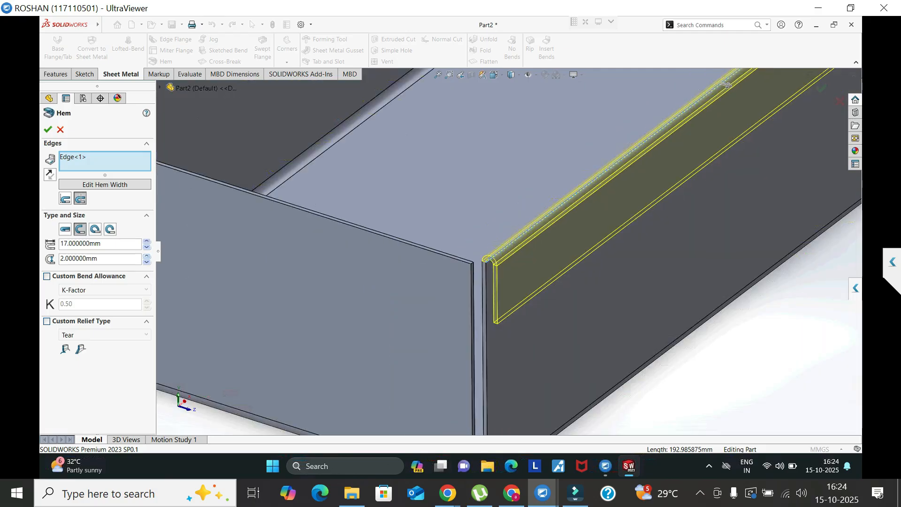
click(147, 256)
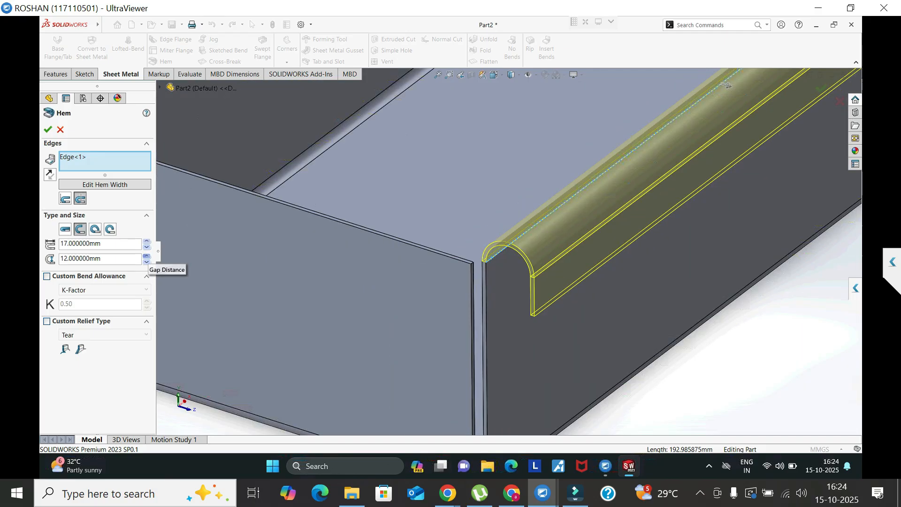
Switch the hem to the tear drop type with a 208° angle and a 0.25 mm radius.
click(95, 229)
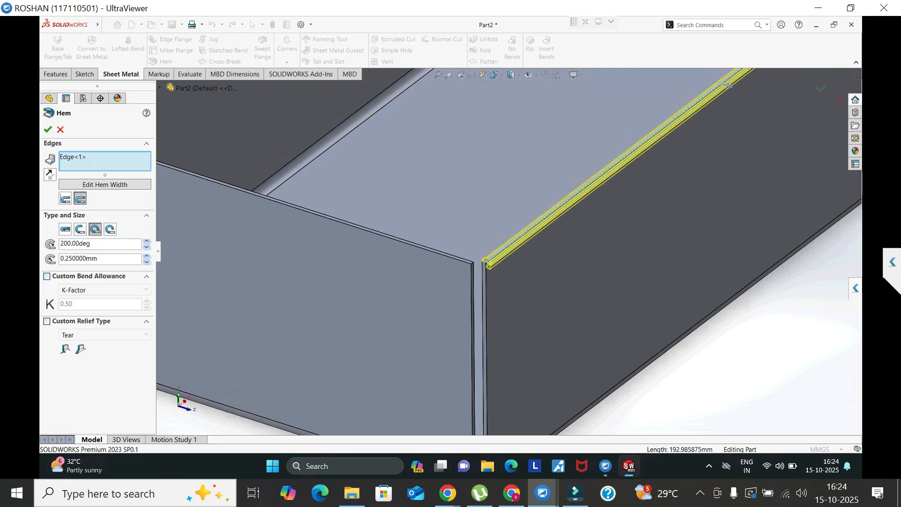
click(146, 241)
click(146, 240)
click(147, 240)
click(146, 256)
click(146, 256)
click(147, 256)
click(146, 262)
click(146, 262)
click(146, 261)
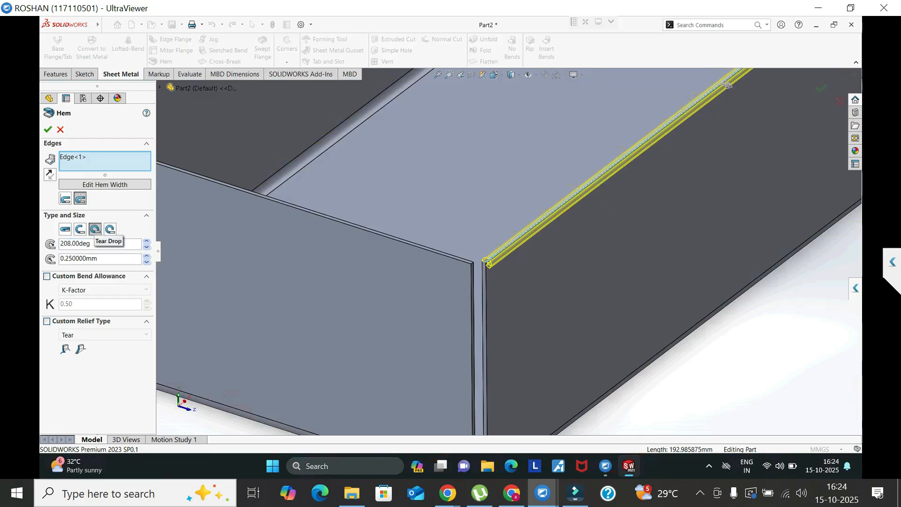
Preview the rolled hem type with a 239° angle and a 10.25 mm radius, and cancel the hem.
click(110, 228)
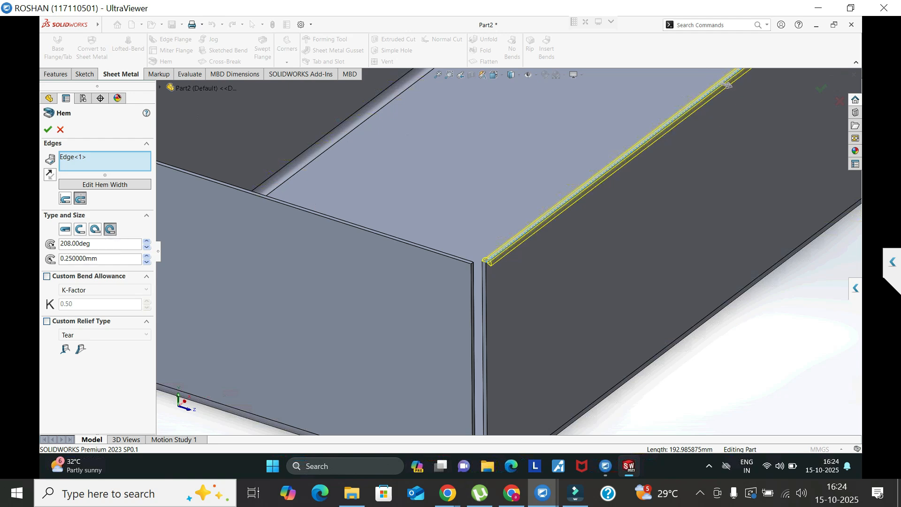
click(147, 240)
click(147, 256)
click(147, 241)
click(147, 240)
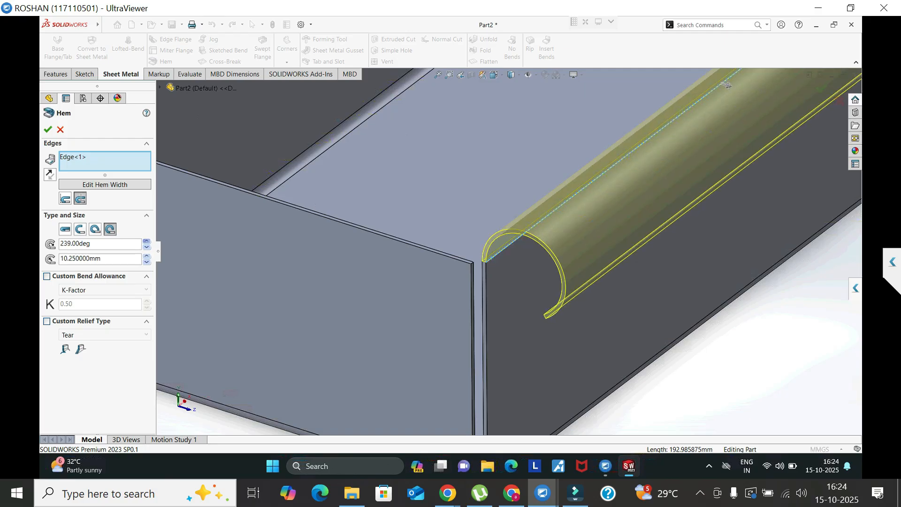
click(60, 130)
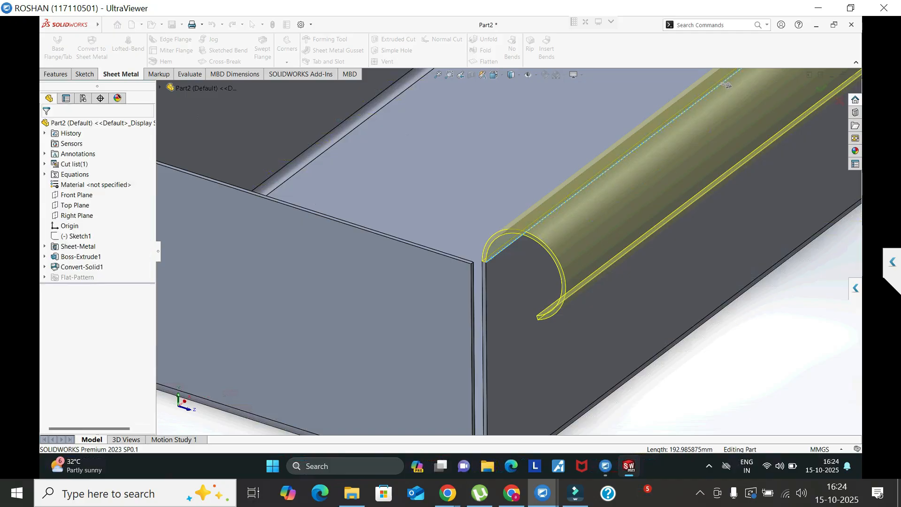
scroll(328, 141, up, 3)
scroll(314, 176, up, 6)
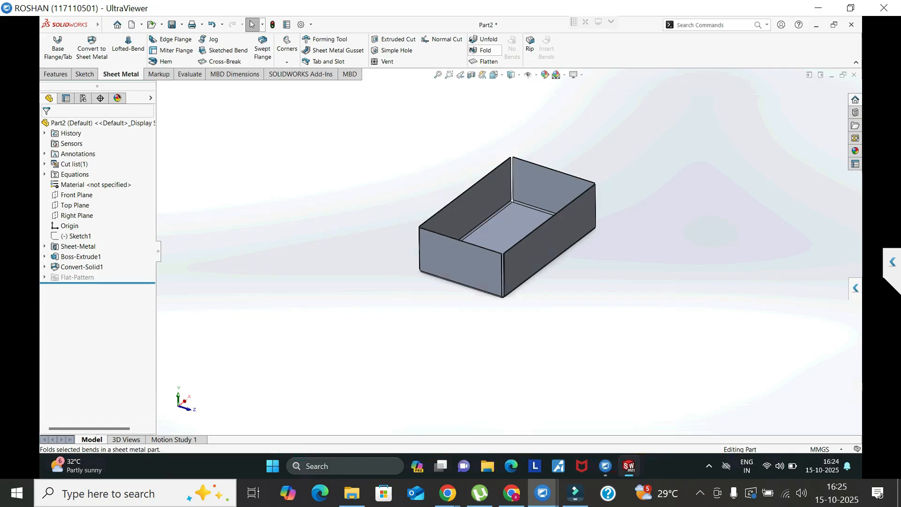
Try a closed corner with the long wall's narrow vertical end face as the face to extend, and cancel it.
click(287, 49)
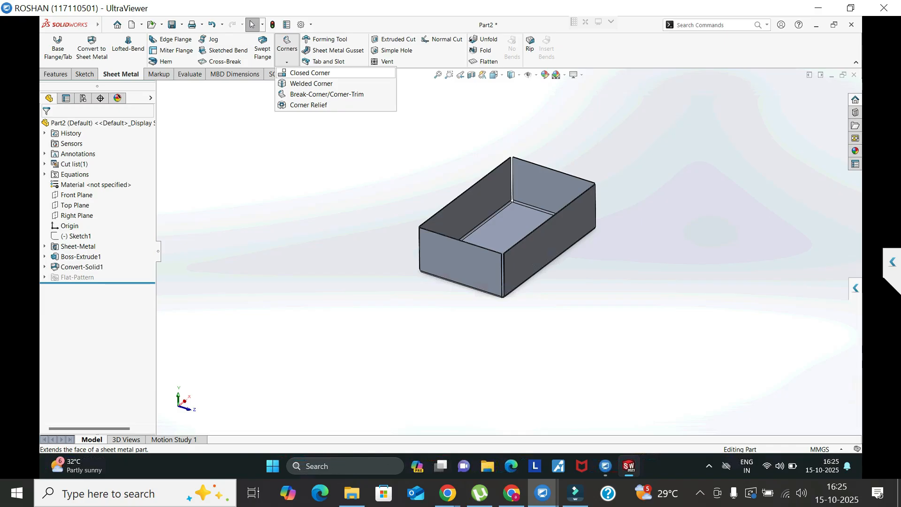
click(310, 73)
scroll(509, 259, down, 5)
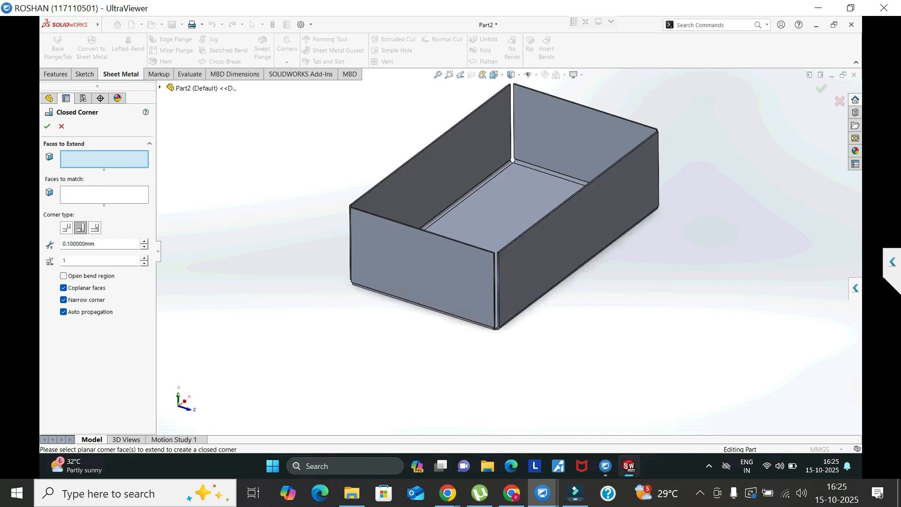
scroll(509, 262, down, 5)
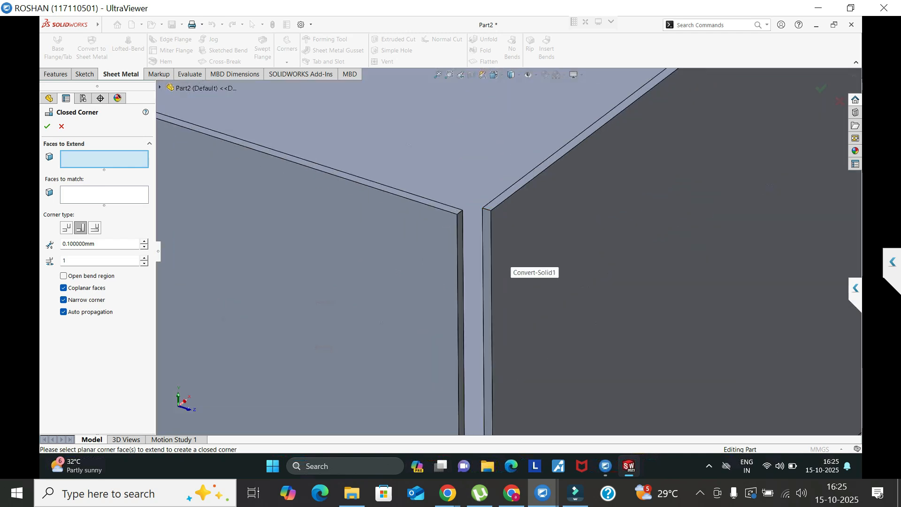
click(487, 268)
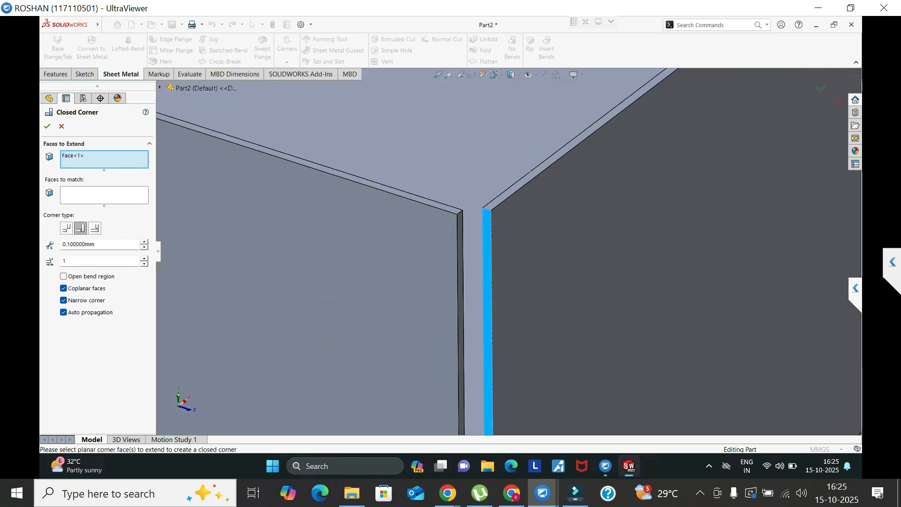
scroll(509, 262, up, 8)
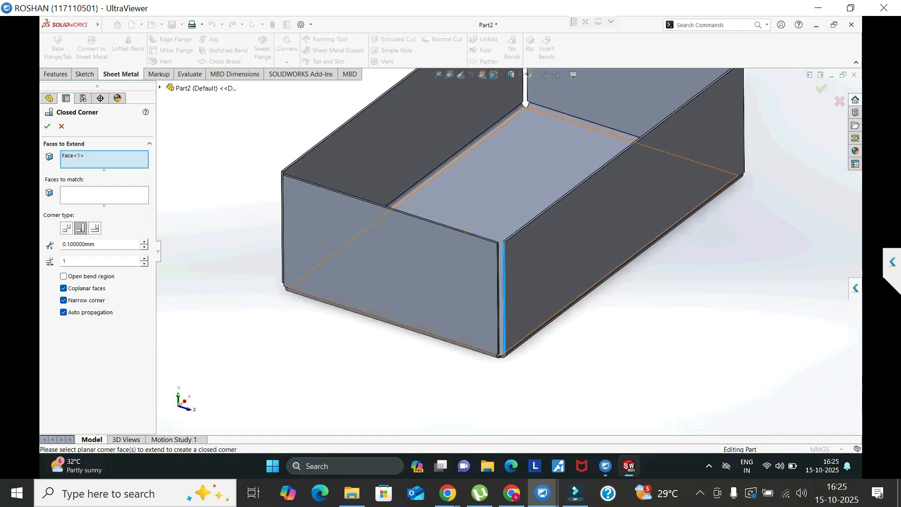
scroll(501, 375, down, 6)
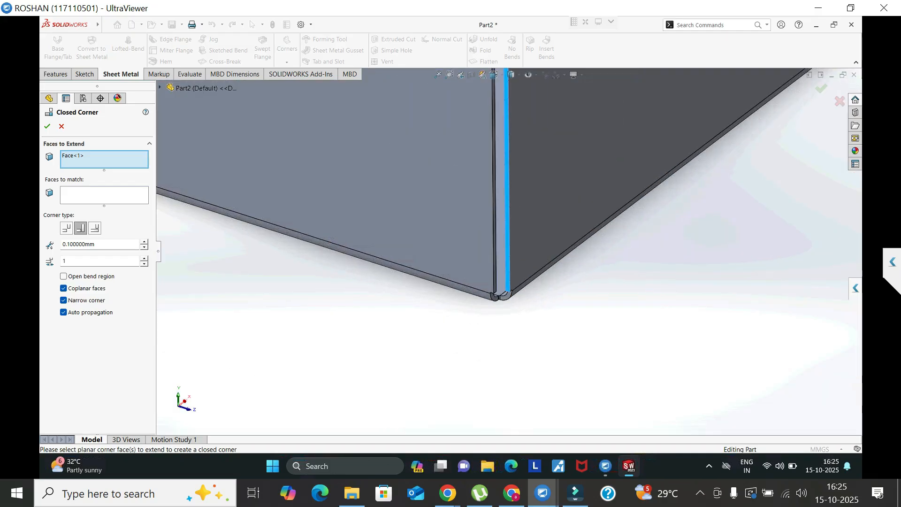
scroll(493, 310, down, 3)
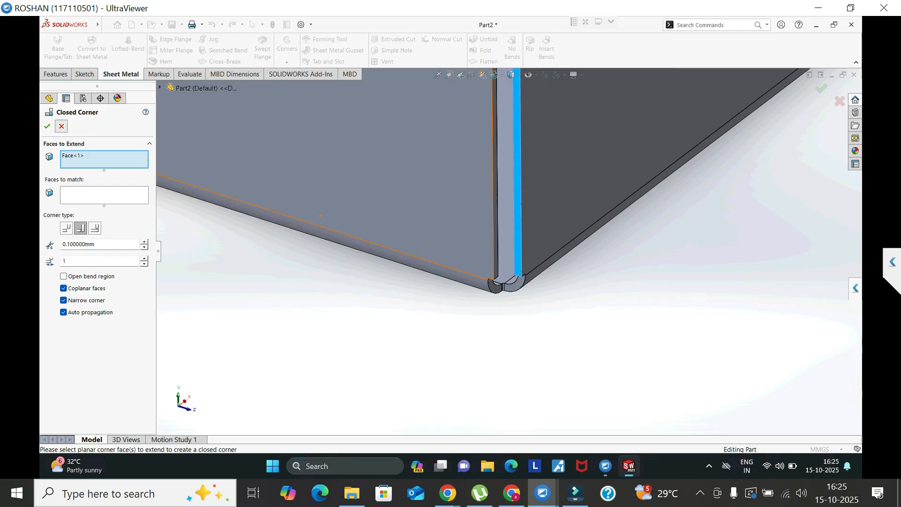
click(61, 127)
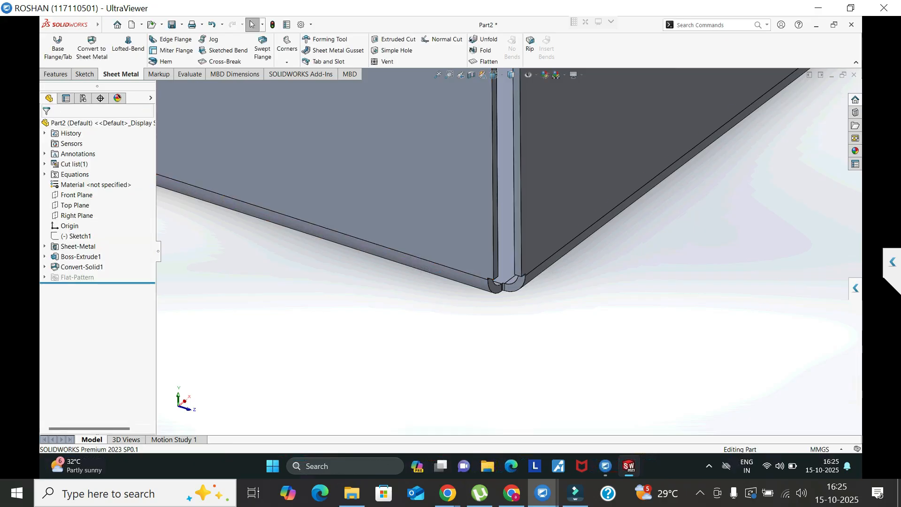
Delete the Boss-Extrude1 block together with its sheet metal conversion, keeping the rectangle sketch.
click(71, 267)
click(78, 256)
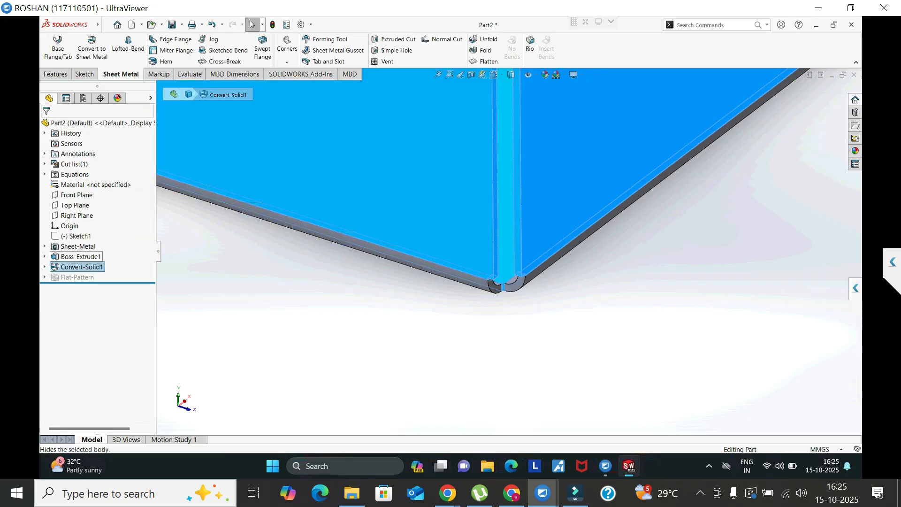
key(Delete)
key(Return)
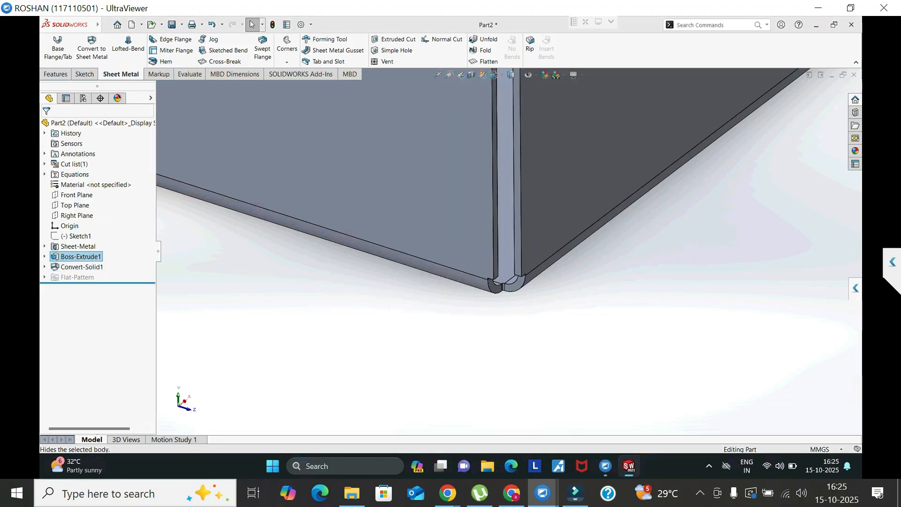
Create a base flange from the rectangle sketch with the default 1 mm thickness.
key(f)
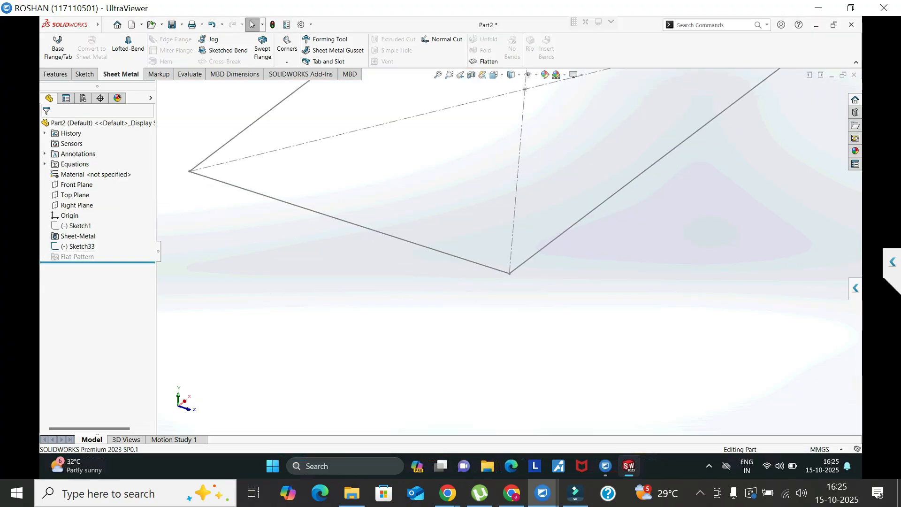
click(78, 246)
click(58, 47)
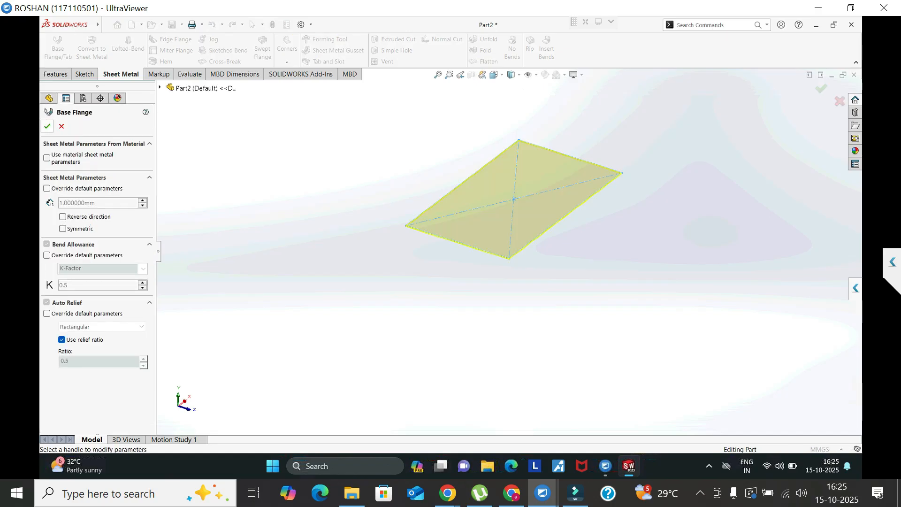
click(47, 127)
key(ctrl+s)
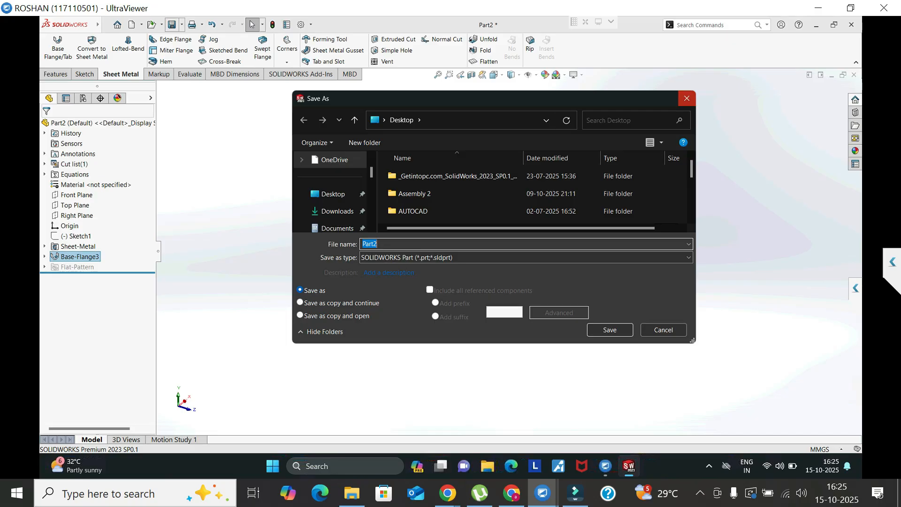
click(686, 98)
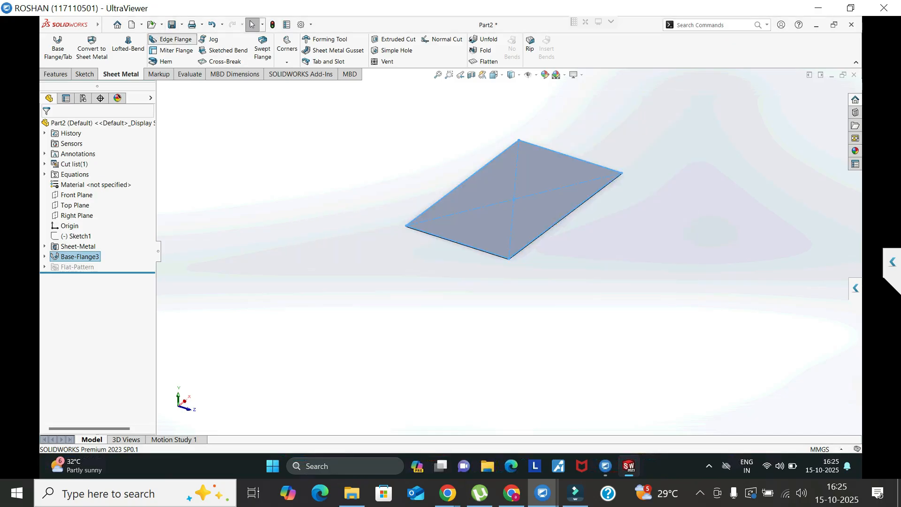
Create 34 mm edge flanges at 90° along one short edge and the adjacent long edge of the base flange.
click(170, 39)
scroll(569, 228, down, 3)
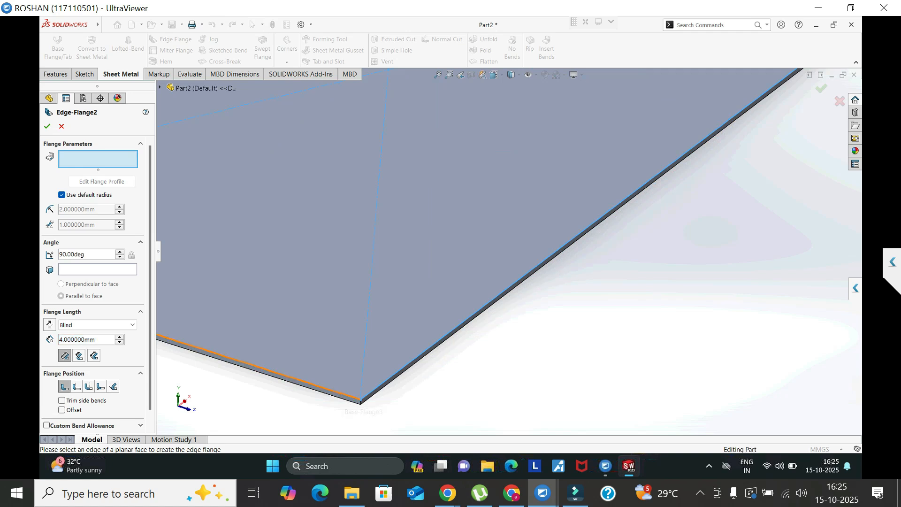
click(339, 393)
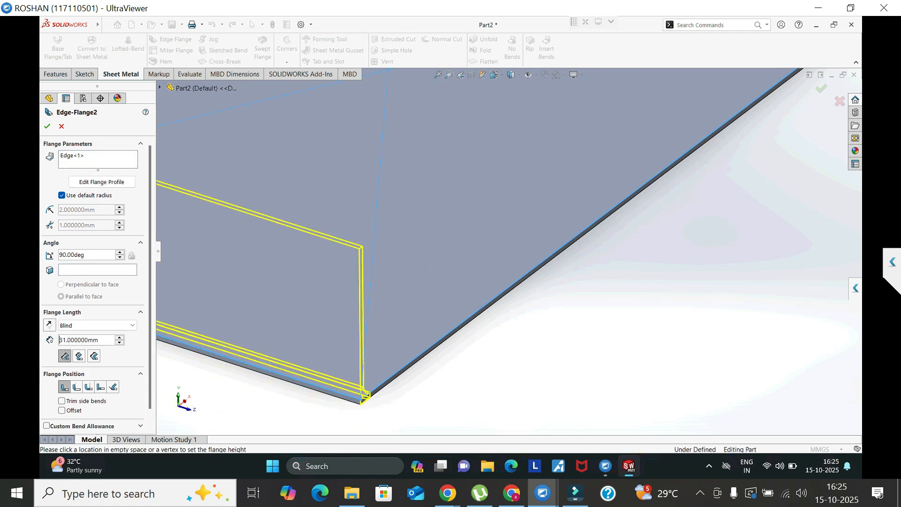
click(339, 224)
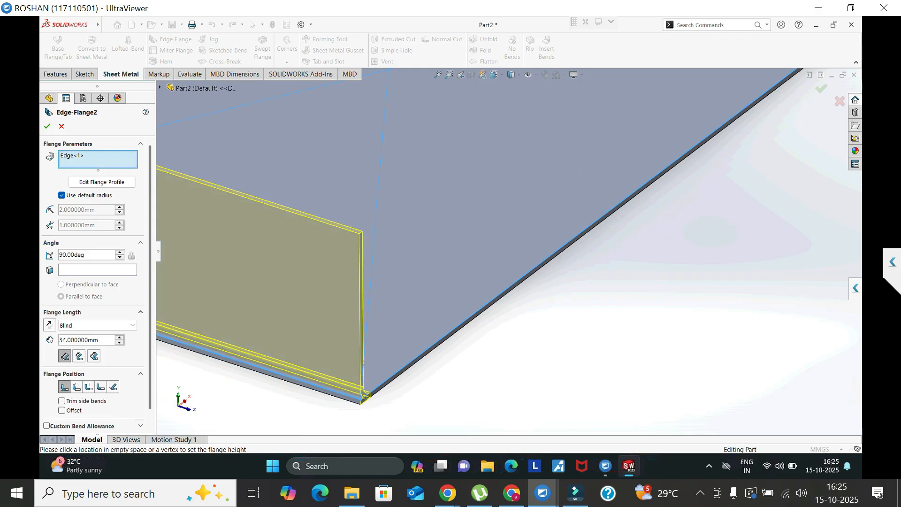
click(674, 162)
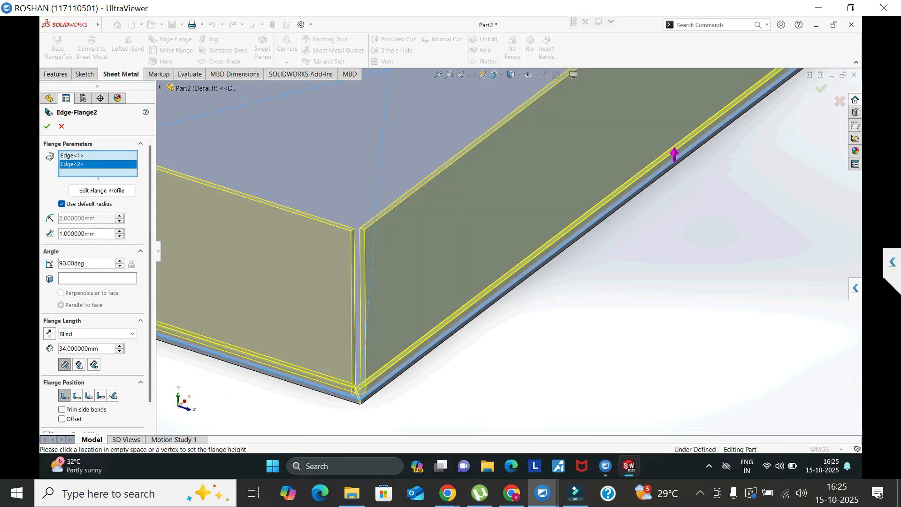
click(47, 126)
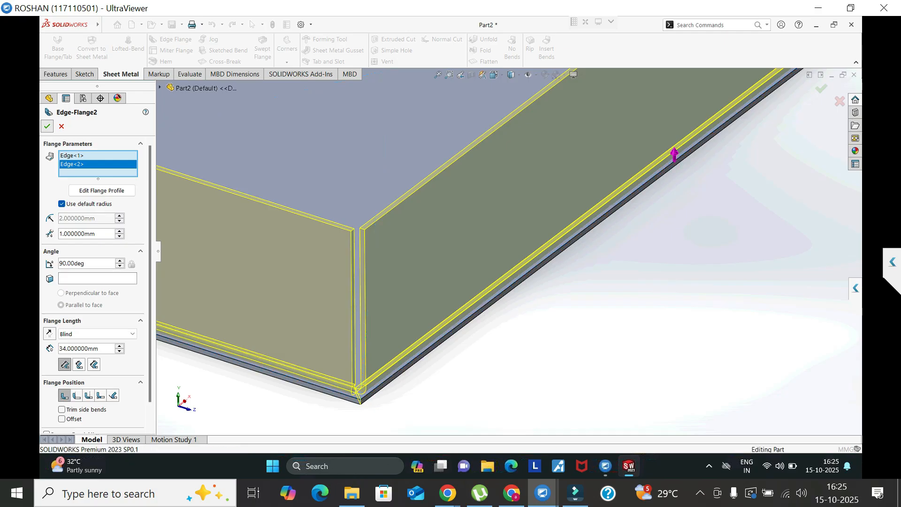
Start a closed corner where the two edge flanges meet, with the long flange's narrow vertical end face as the face to extend.
scroll(324, 416, down, 9)
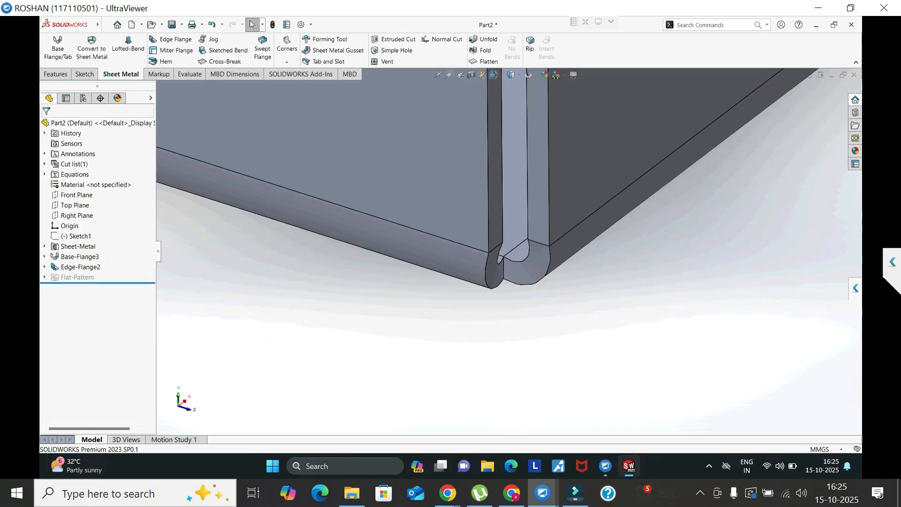
scroll(515, 252, up, 4)
scroll(505, 250, up, 5)
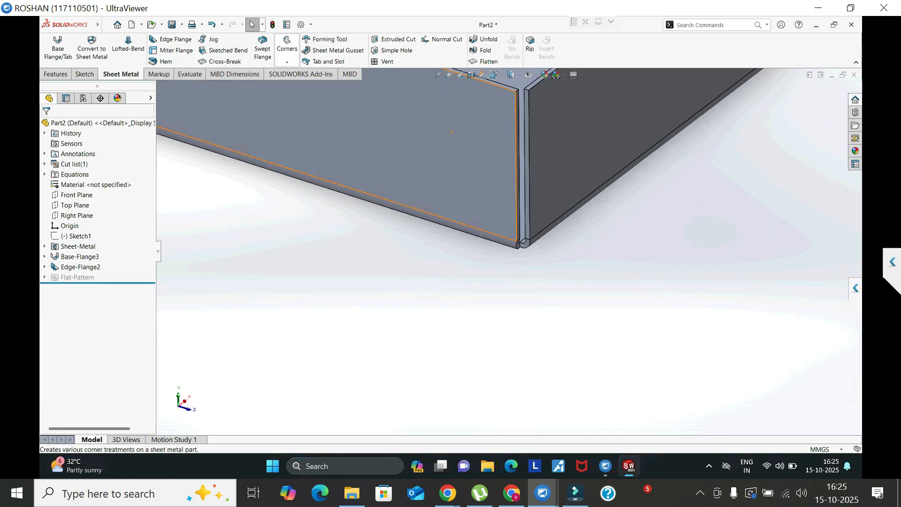
click(286, 61)
click(310, 73)
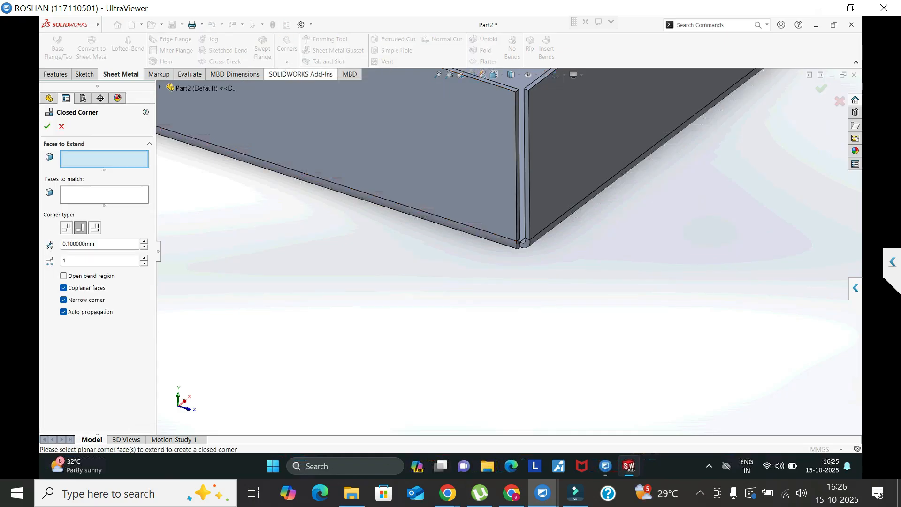
scroll(540, 211, down, 3)
scroll(456, 251, down, 3)
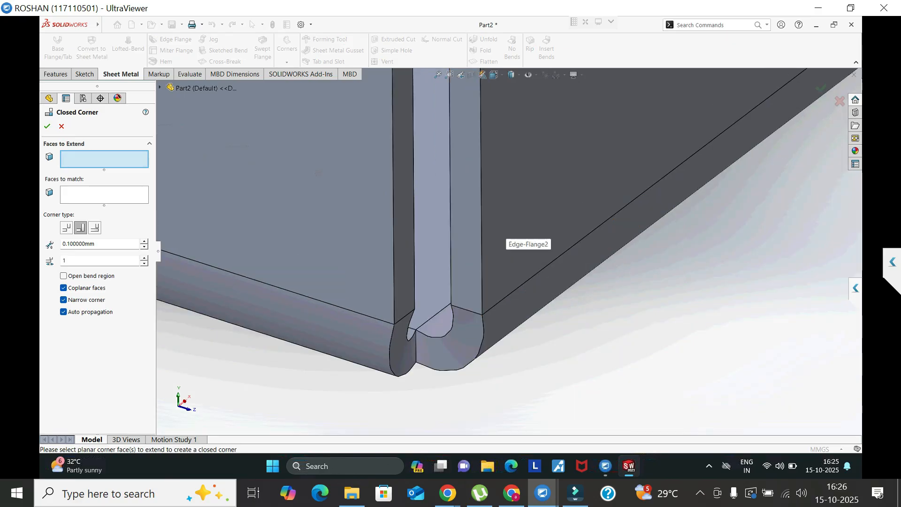
click(462, 244)
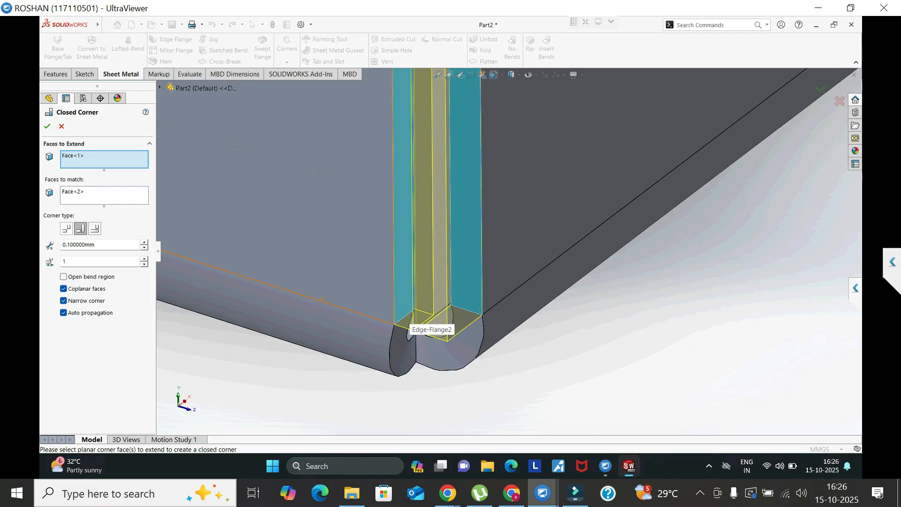
Preview the butt and overlap corner types, and create the closed corner as underlap with a 0.1 mm gap.
click(67, 229)
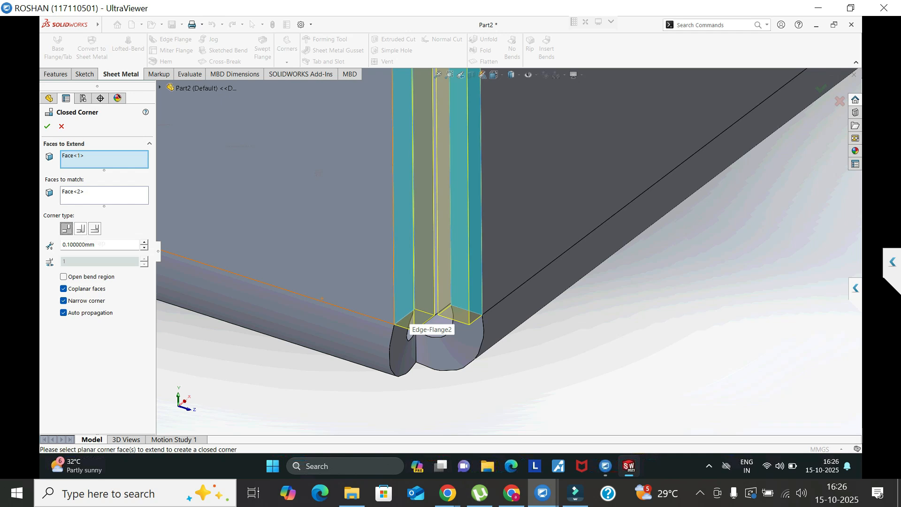
click(81, 229)
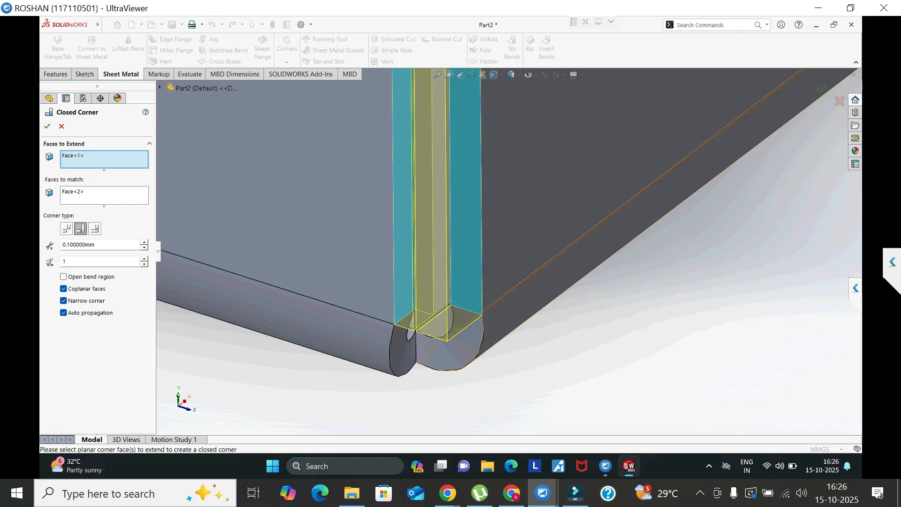
click(95, 229)
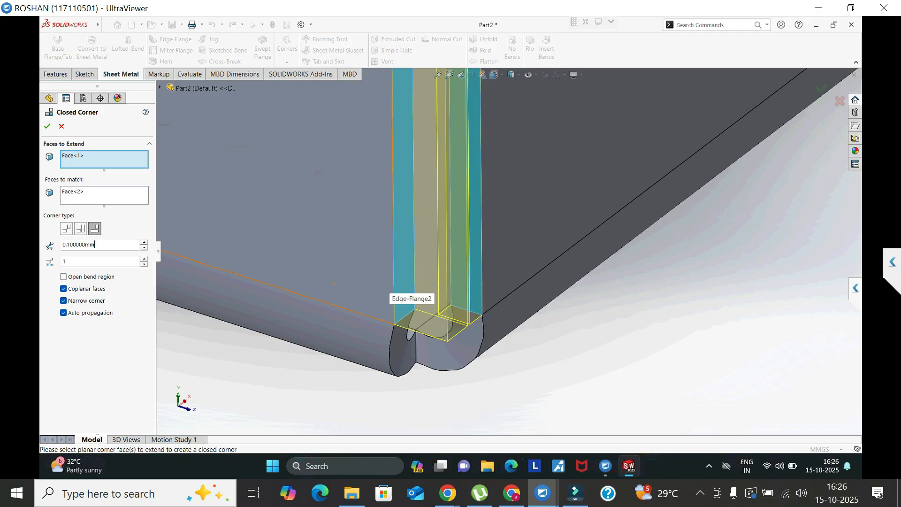
double_click(95, 244)
key(Return)
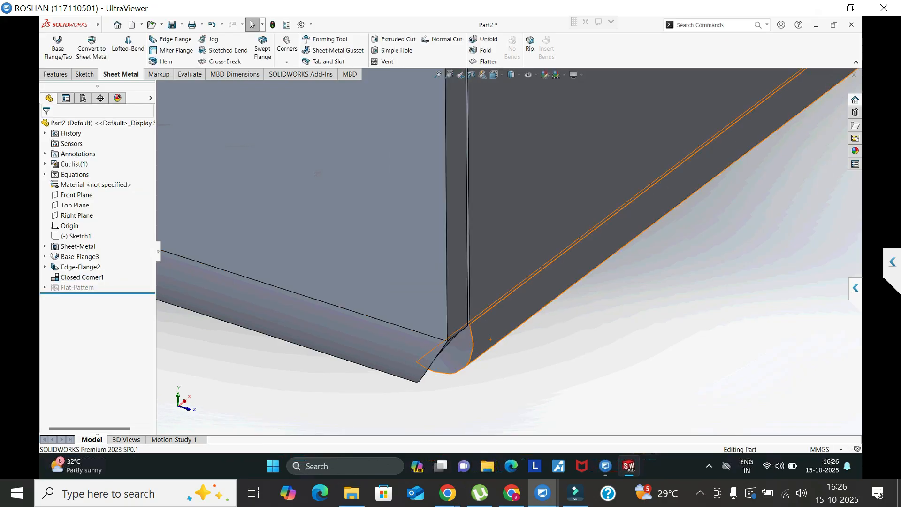
Examine the closed corner and the open corner at the opposite end, and undo the closed corner.
scroll(473, 328, up, 15)
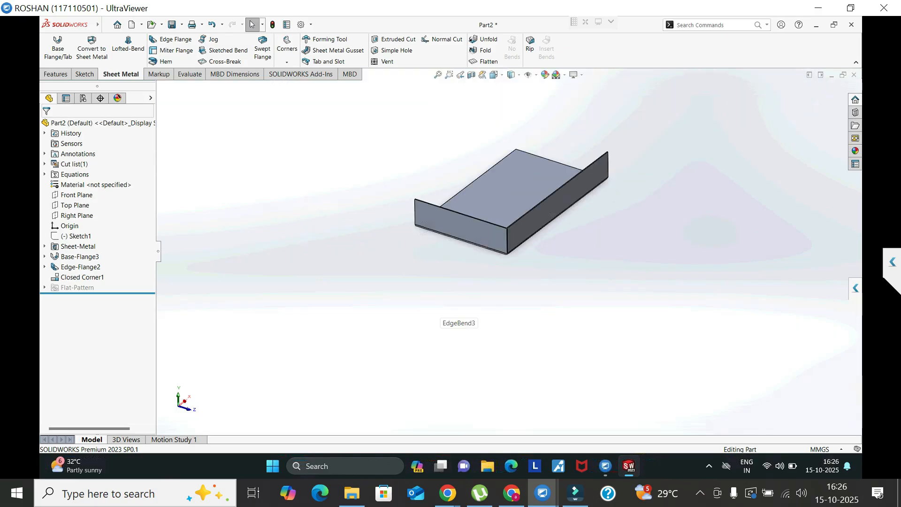
key(Down)
key(Down)
key(Down)
key(Left)
key(Left)
scroll(534, 207, up, 10)
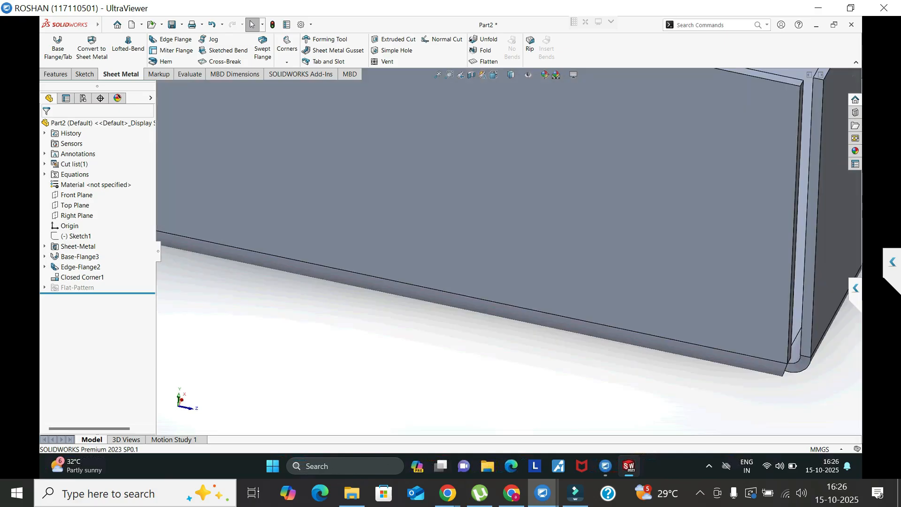
key(ctrl+z)
Try a welded corner with a 1 mm fillet and added texture between the two edge flanges, and undo it.
click(286, 62)
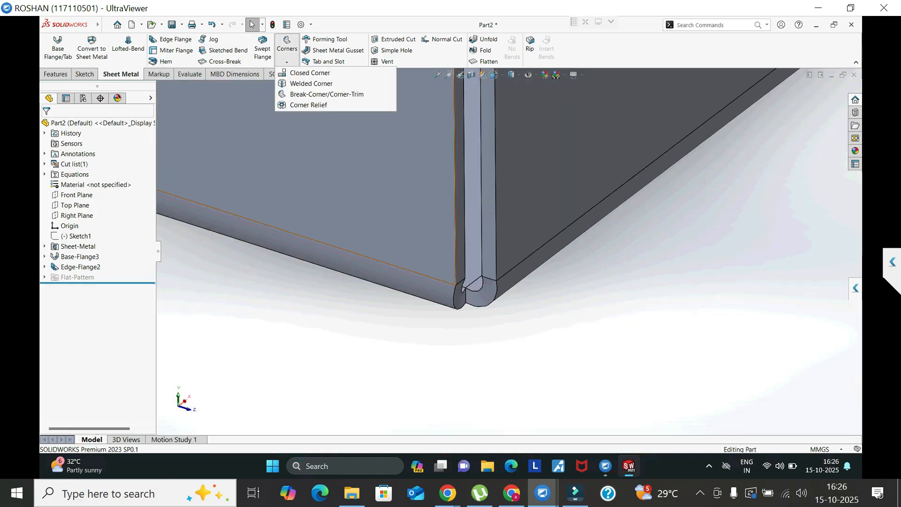
click(311, 83)
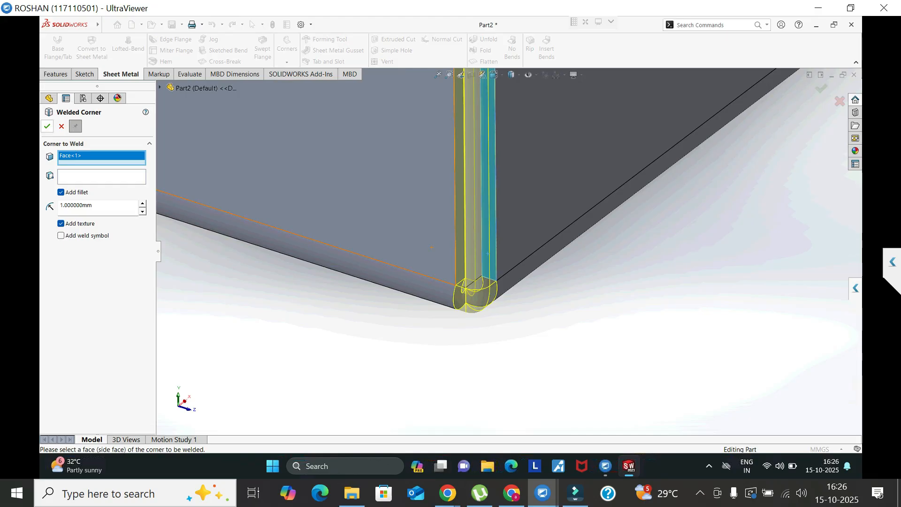
key(Delete)
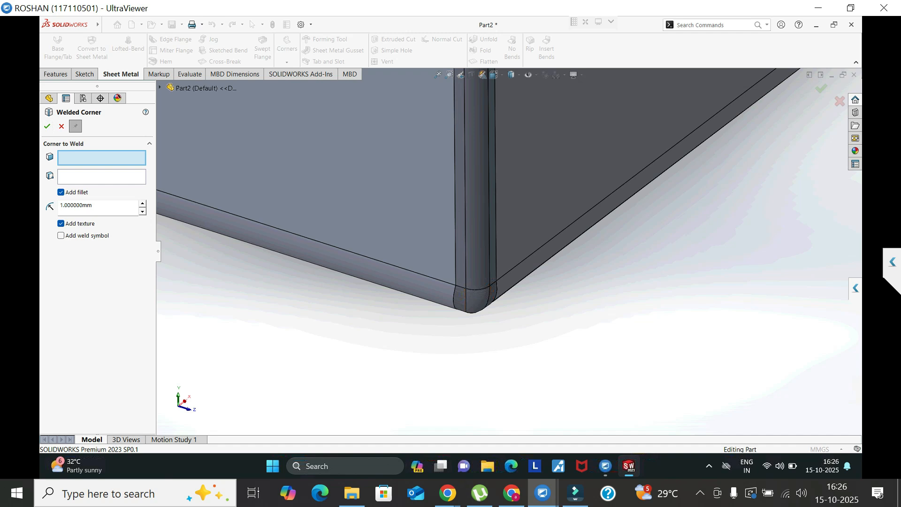
click(61, 125)
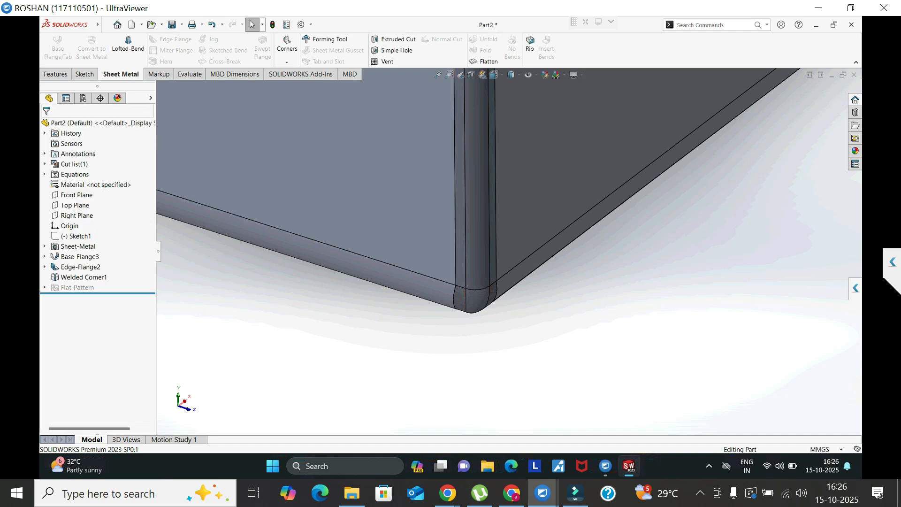
key(ctrl+z)
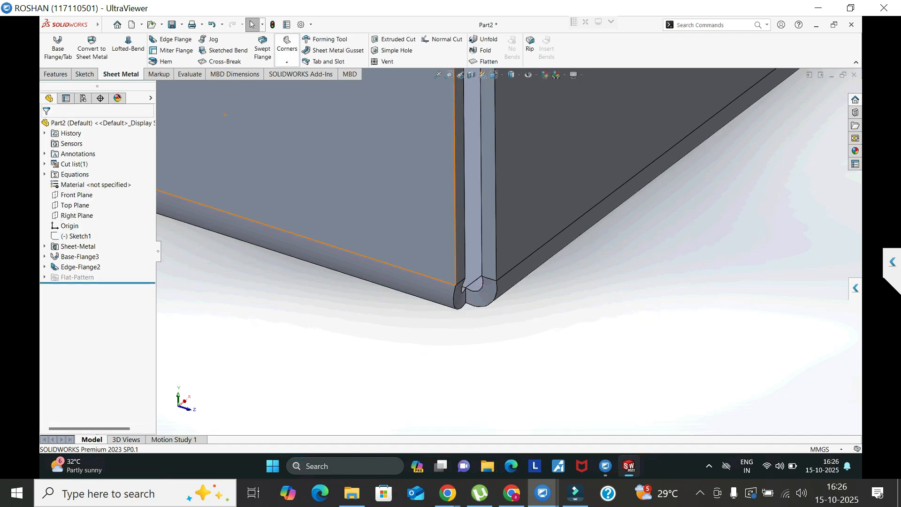
Preview a 5 mm fillet-type break corner on the short flange's upper corner edge beside the gap, and cancel it.
click(287, 61)
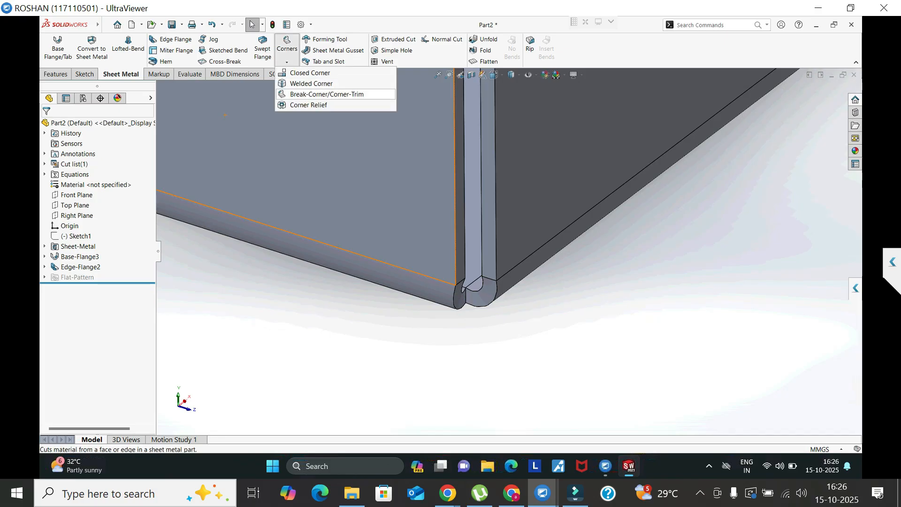
click(326, 94)
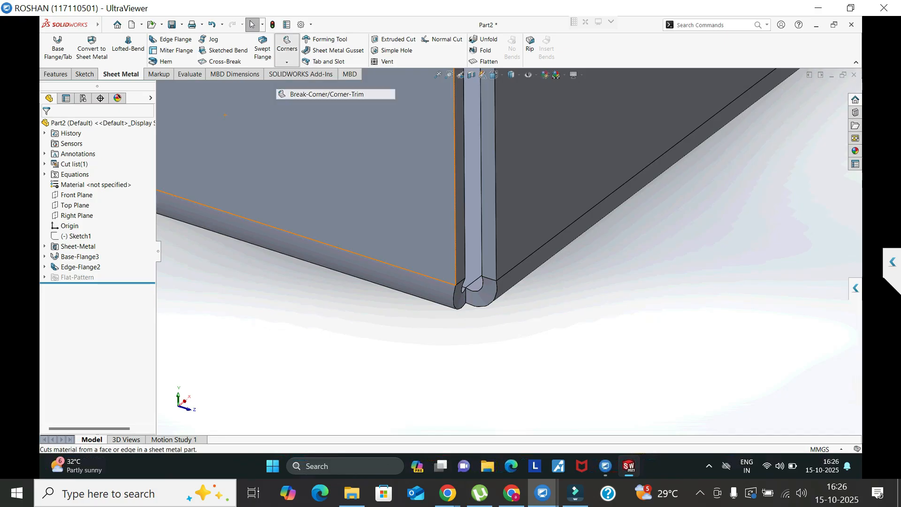
scroll(509, 252, up, 7)
scroll(507, 220, down, 4)
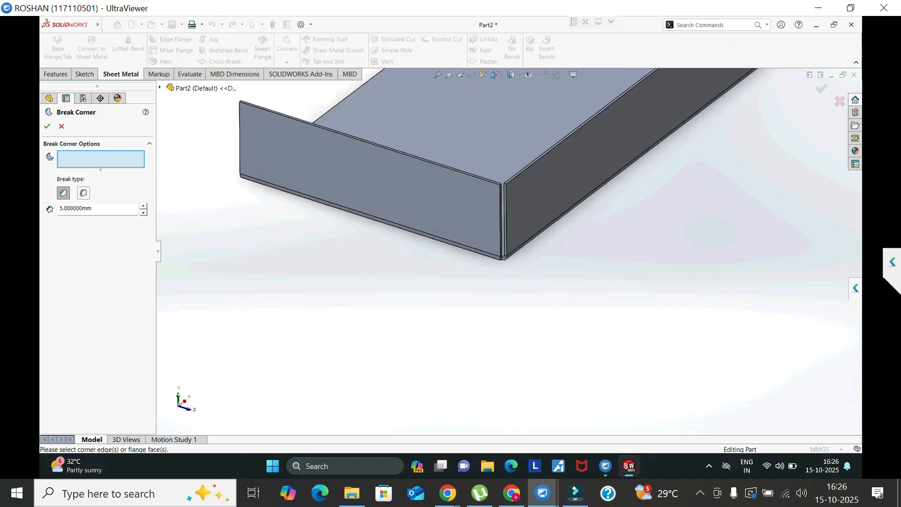
scroll(516, 225, down, 2)
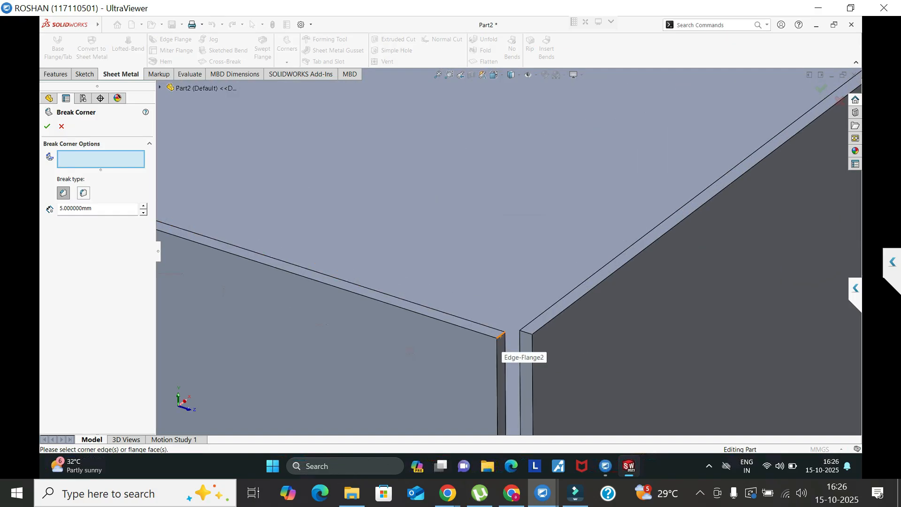
click(501, 335)
click(84, 193)
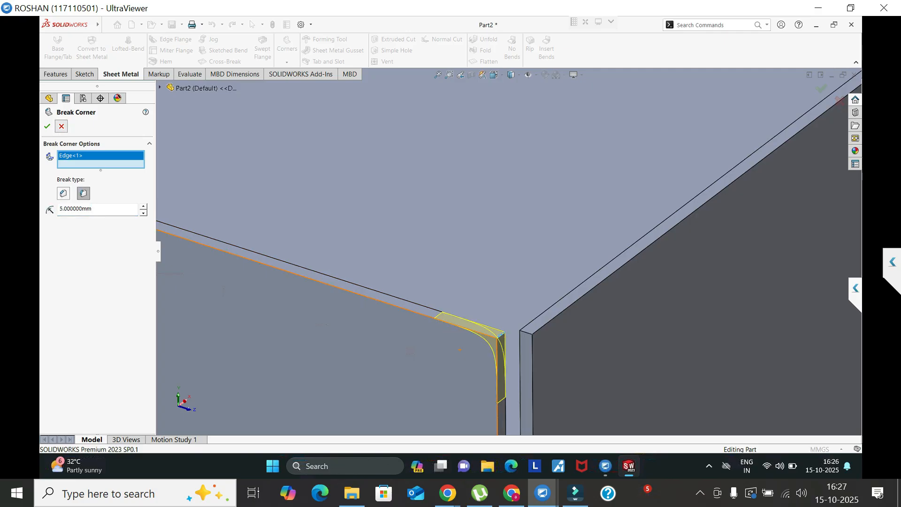
click(61, 125)
Edit the edge flange feature to add a 34 mm flange along the opposite long edge of the base.
scroll(341, 191, up, 5)
middle_drag(346, 208, 462, 216)
click(86, 267)
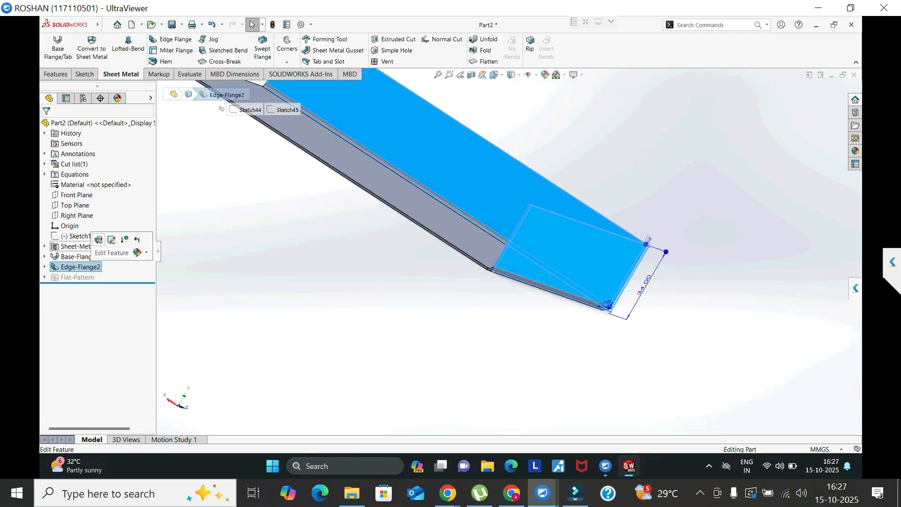
click(111, 239)
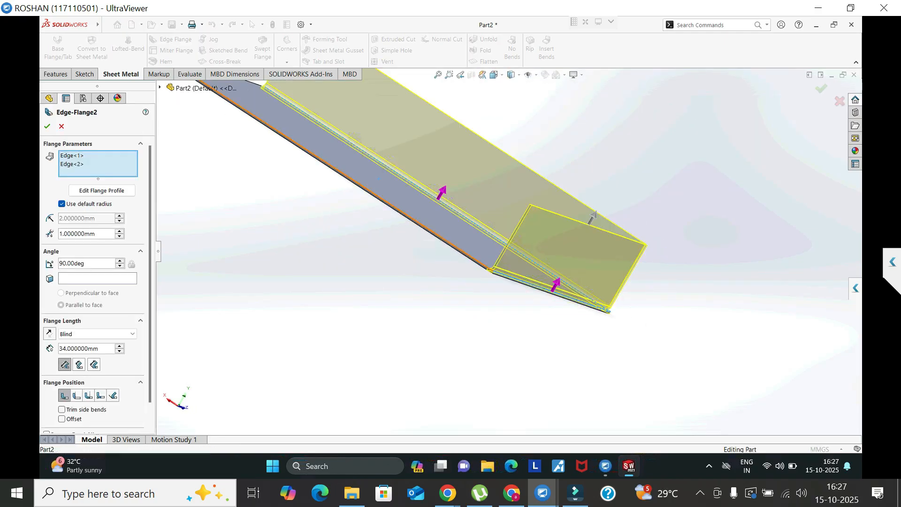
click(443, 241)
key(Return)
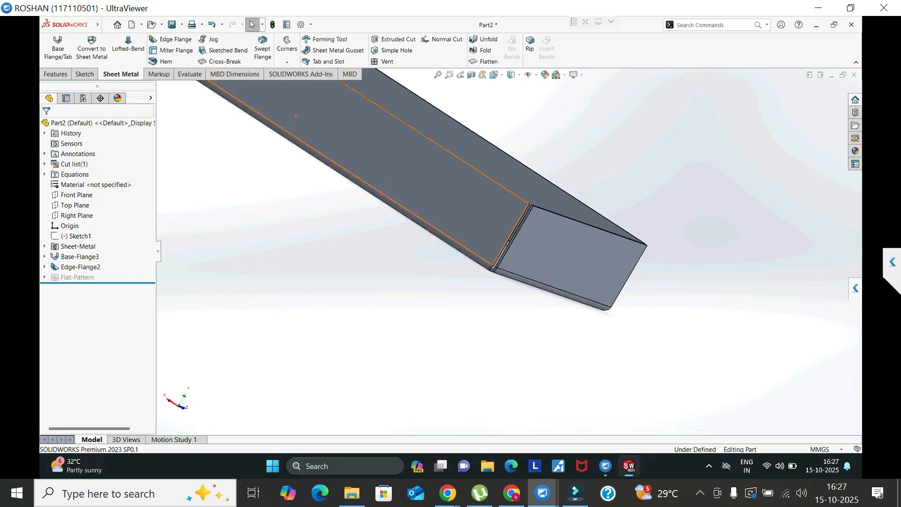
Add 8 mm by 2 mm obround corner relief to all collected two-bend corners of the edge-flanged body.
click(286, 62)
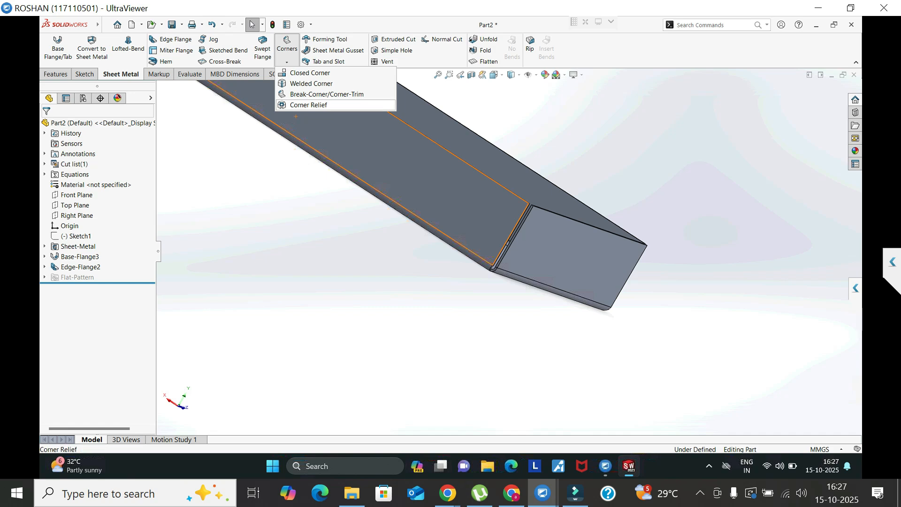
click(300, 105)
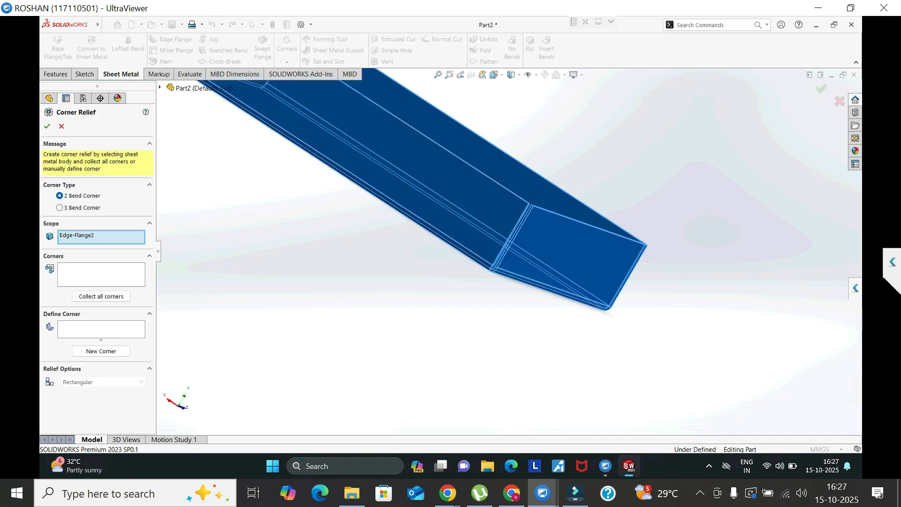
middle_drag(395, 199, 346, 221)
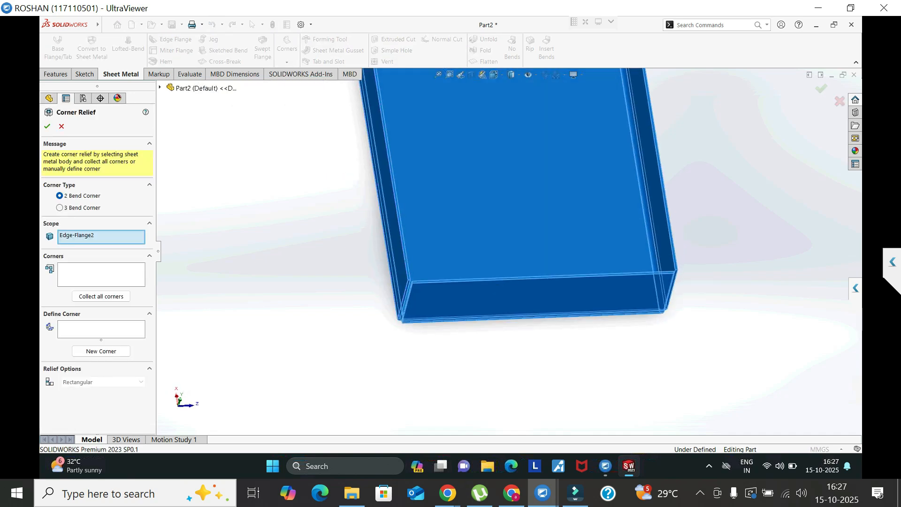
click(100, 296)
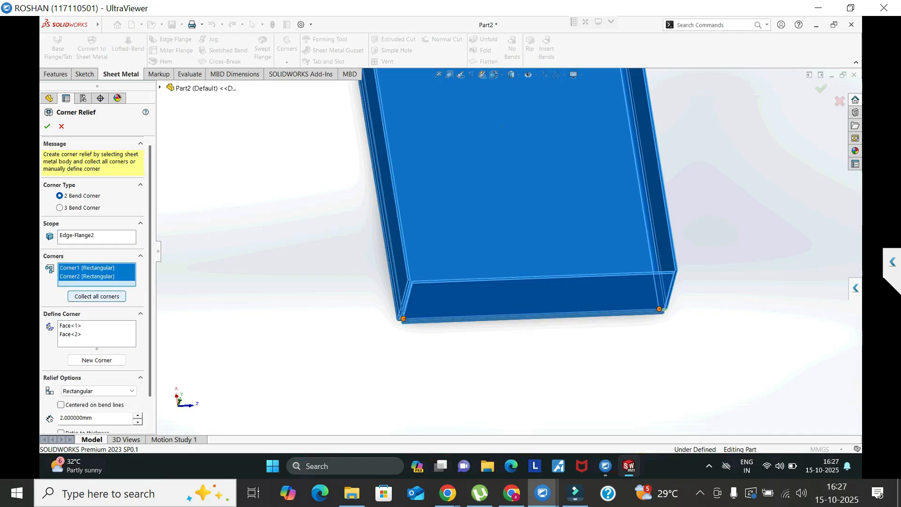
scroll(96, 282, down, 1)
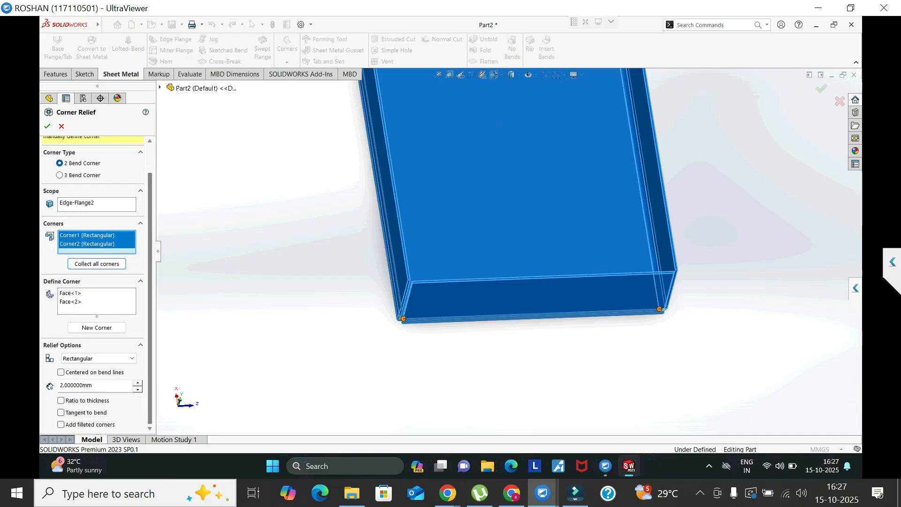
click(99, 358)
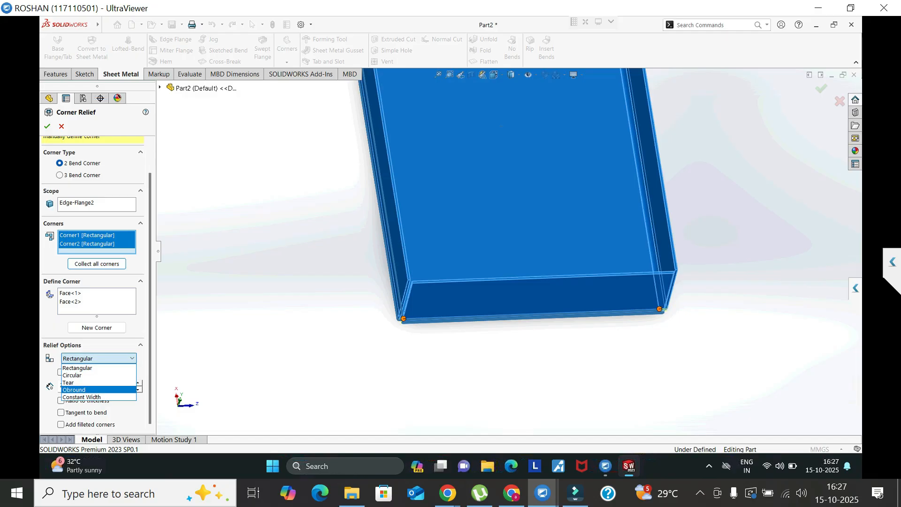
key(Return)
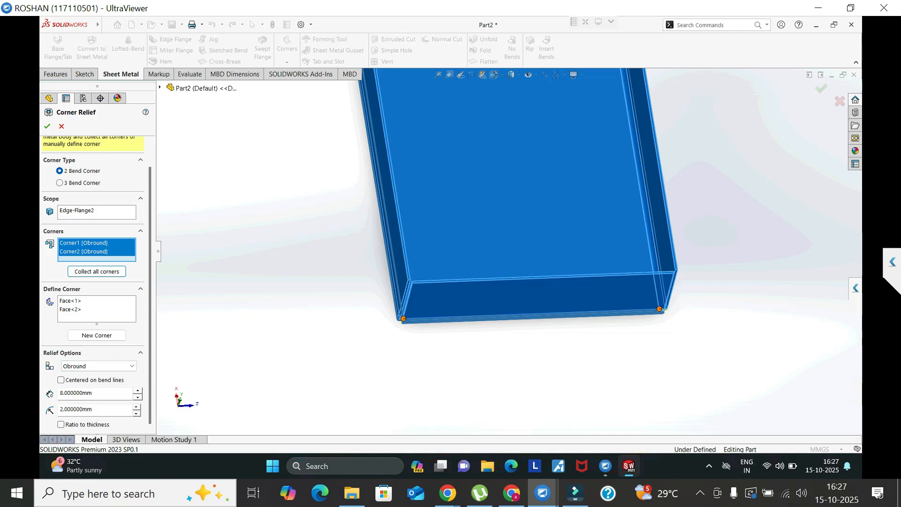
double_click(76, 393)
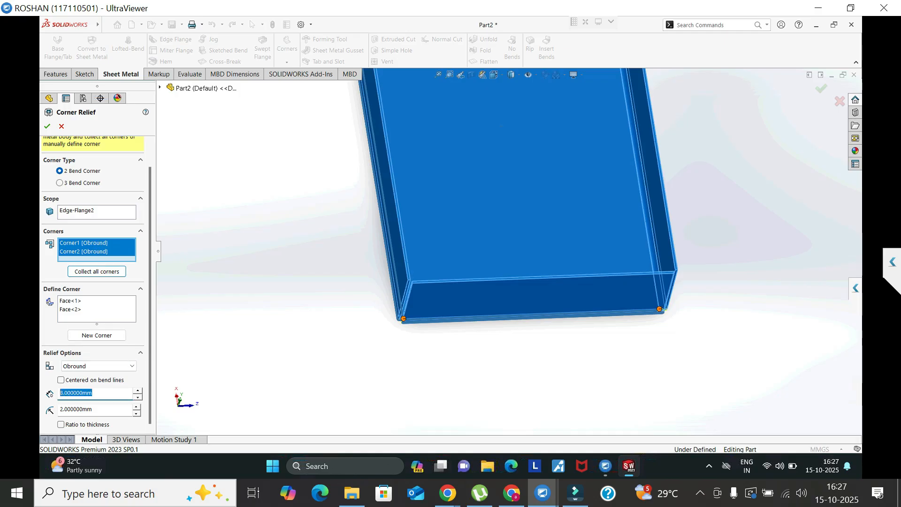
click(47, 126)
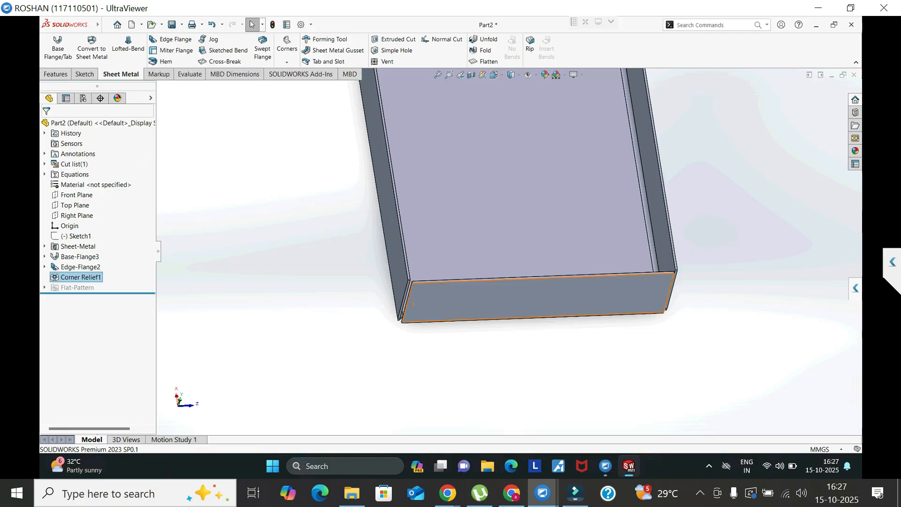
Flatten the part and examine the obround relief cuts at the short flange's corners in the flat pattern.
scroll(410, 309, down, 3)
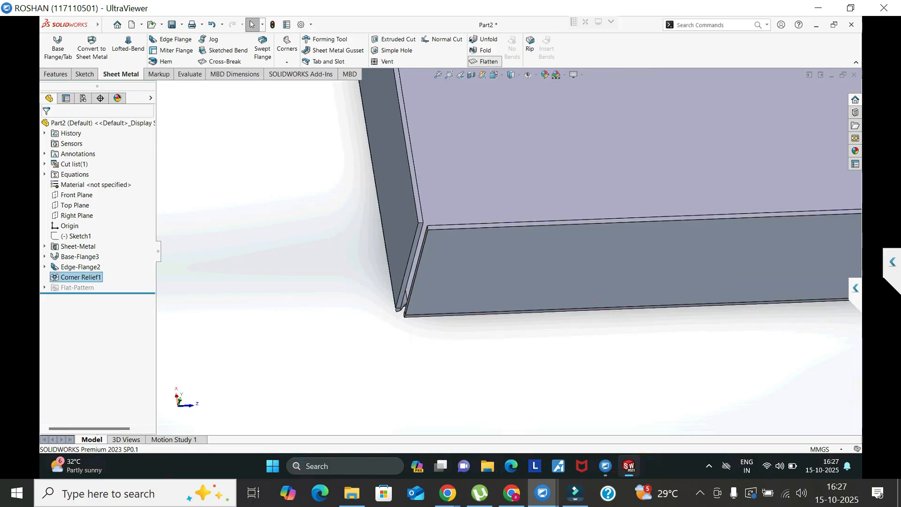
click(485, 61)
scroll(409, 334, down, 3)
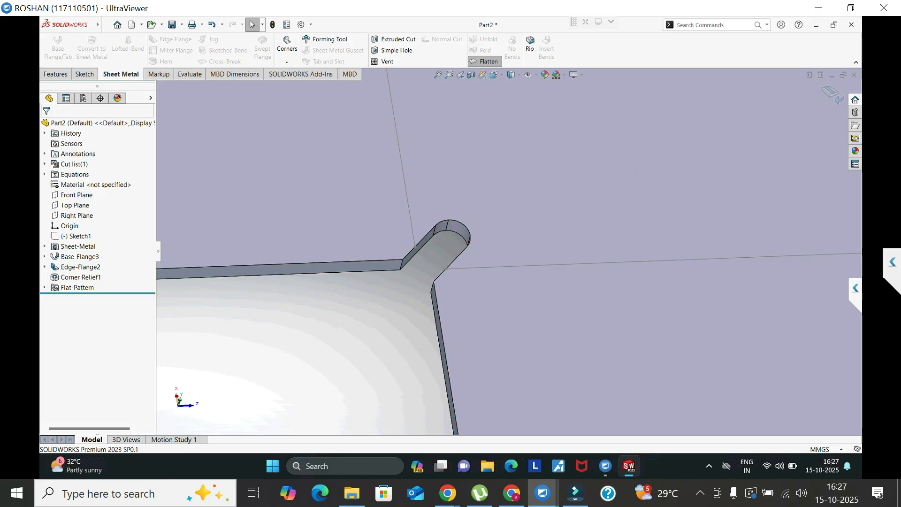
scroll(510, 249, up, 2)
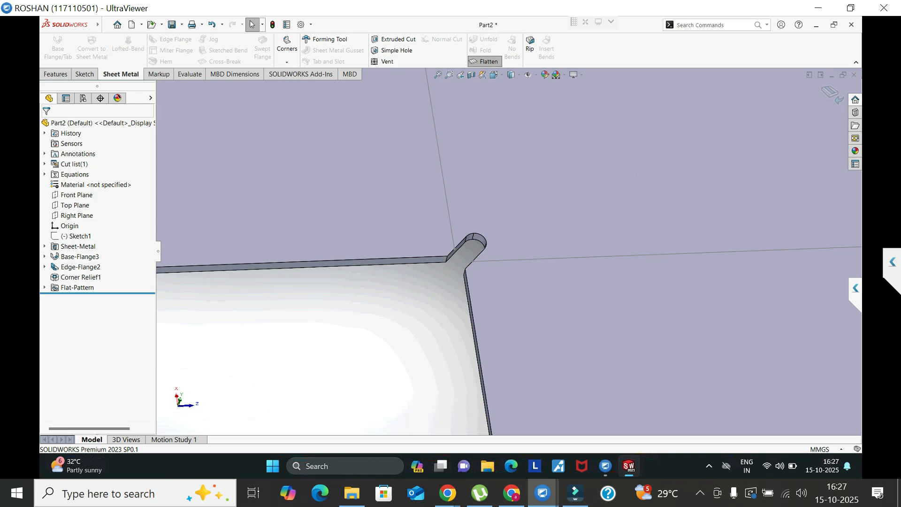
scroll(511, 256, up, 1)
scroll(511, 256, up, 2)
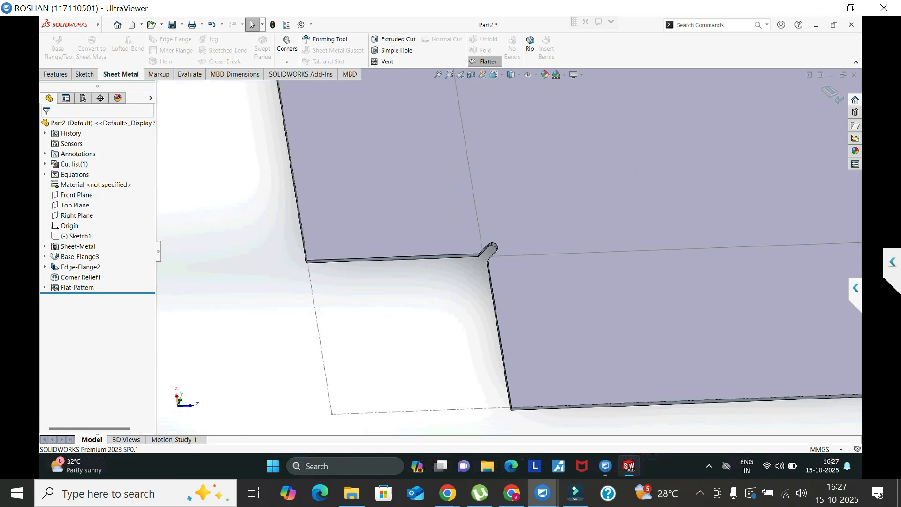
scroll(511, 247, up, 1)
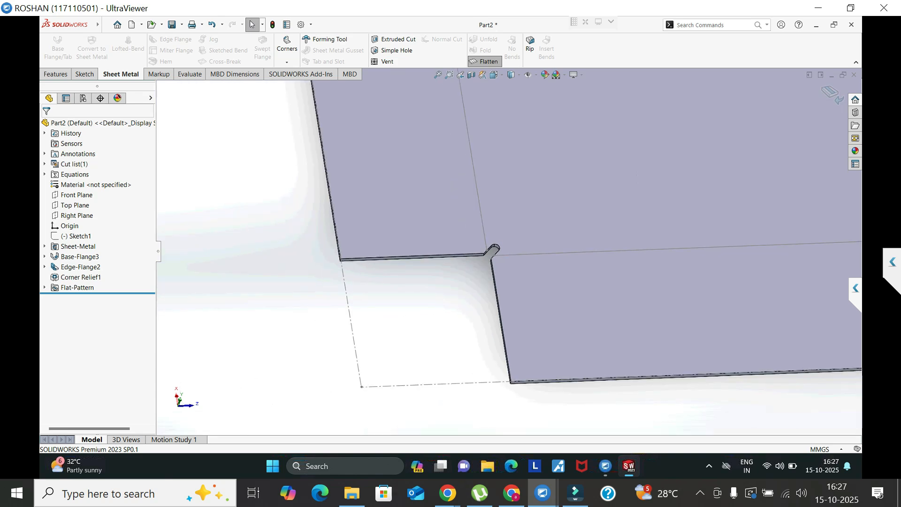
scroll(495, 251, up, 5)
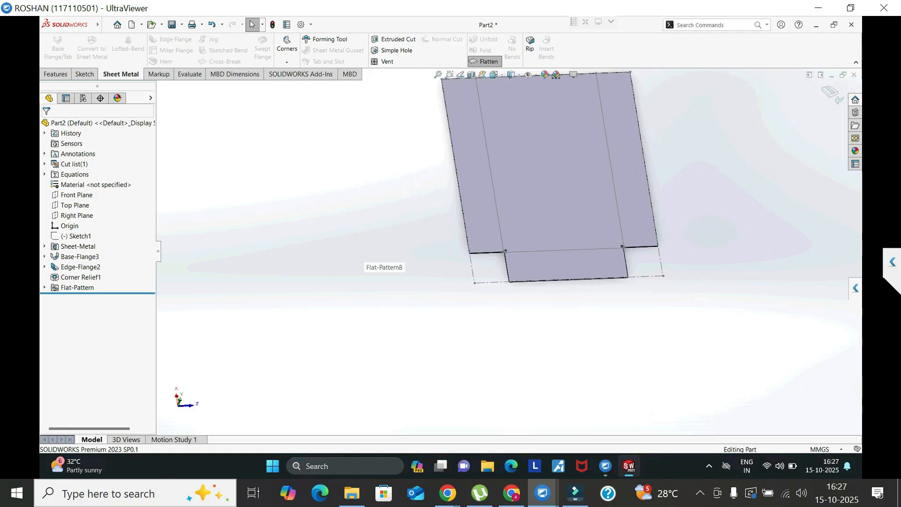
scroll(507, 121, down, 1)
scroll(505, 117, down, 1)
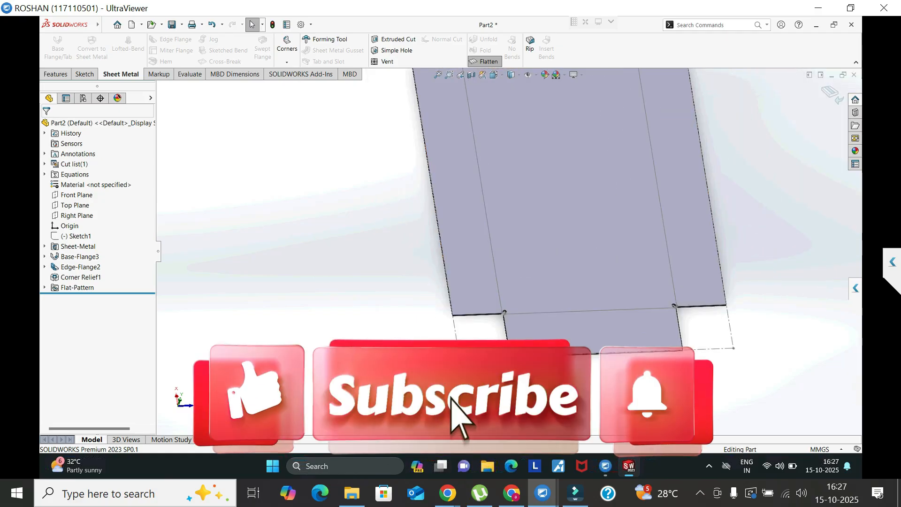
scroll(507, 330, down, 2)
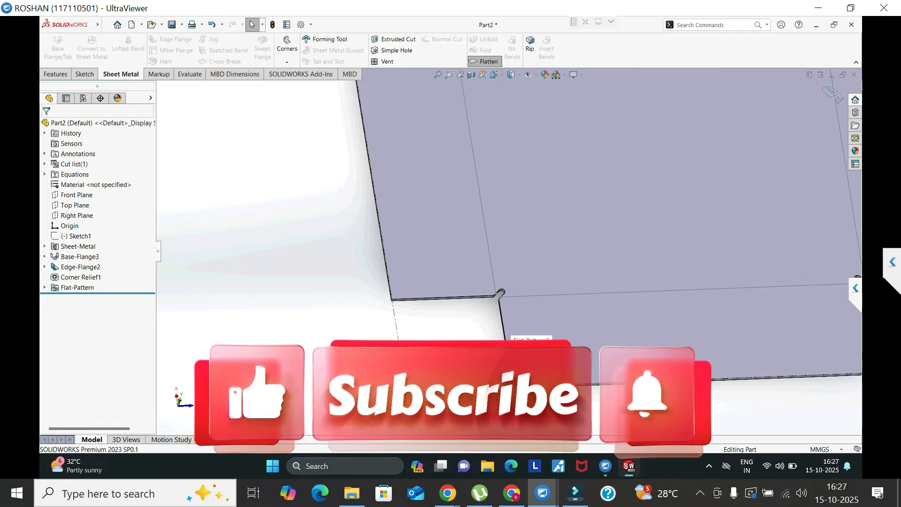
scroll(500, 283, up, 4)
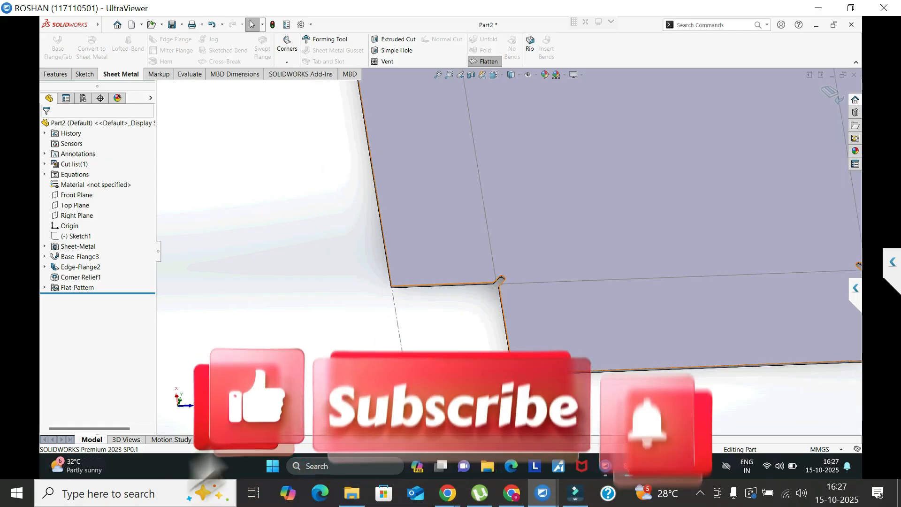
scroll(542, 255, down, 5)
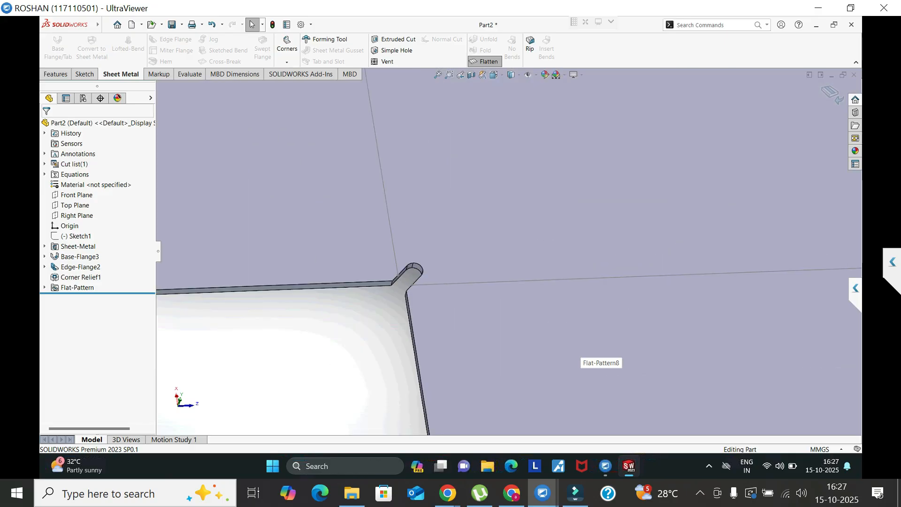
Return the part to its folded state and examine the relief opening between the long and short flanges.
click(485, 62)
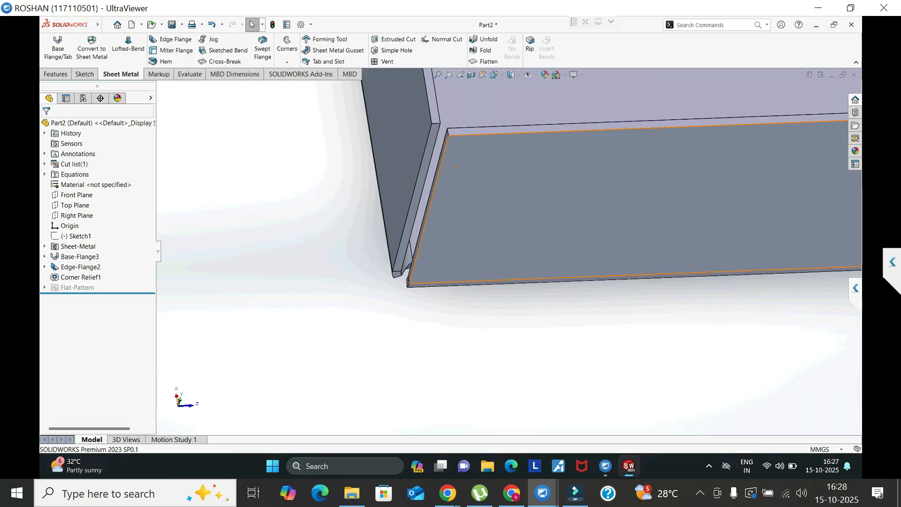
scroll(390, 279, down, 8)
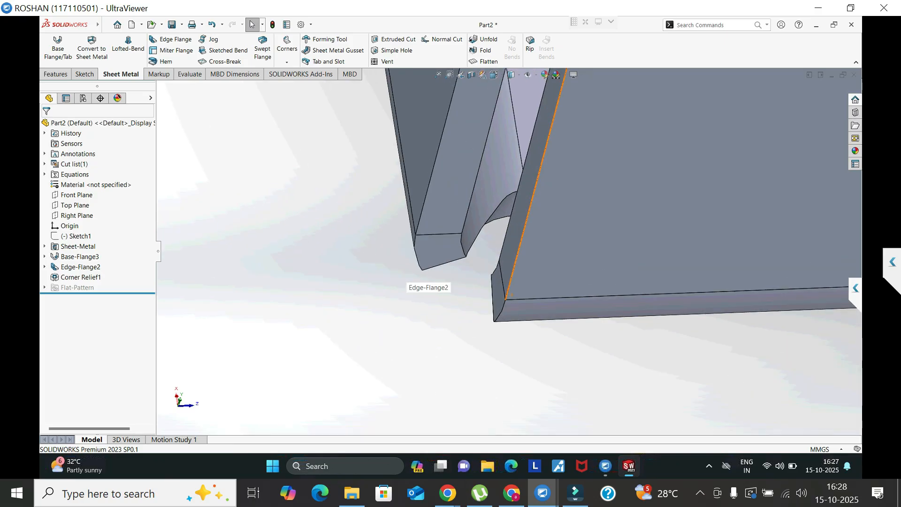
scroll(488, 244, up, 3)
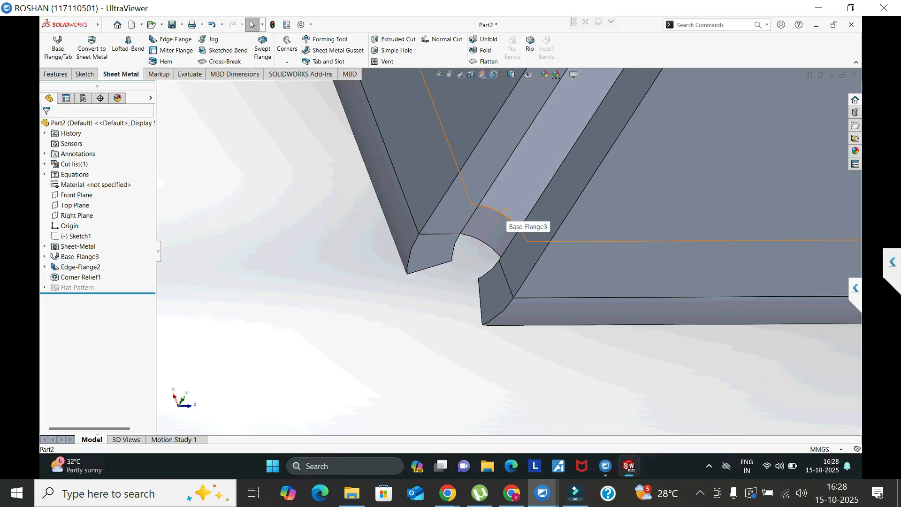
scroll(474, 230, up, 1)
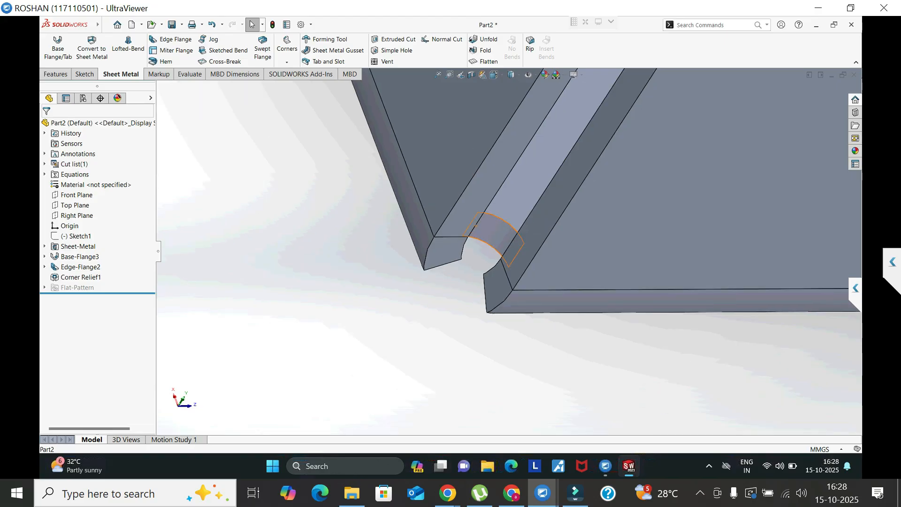